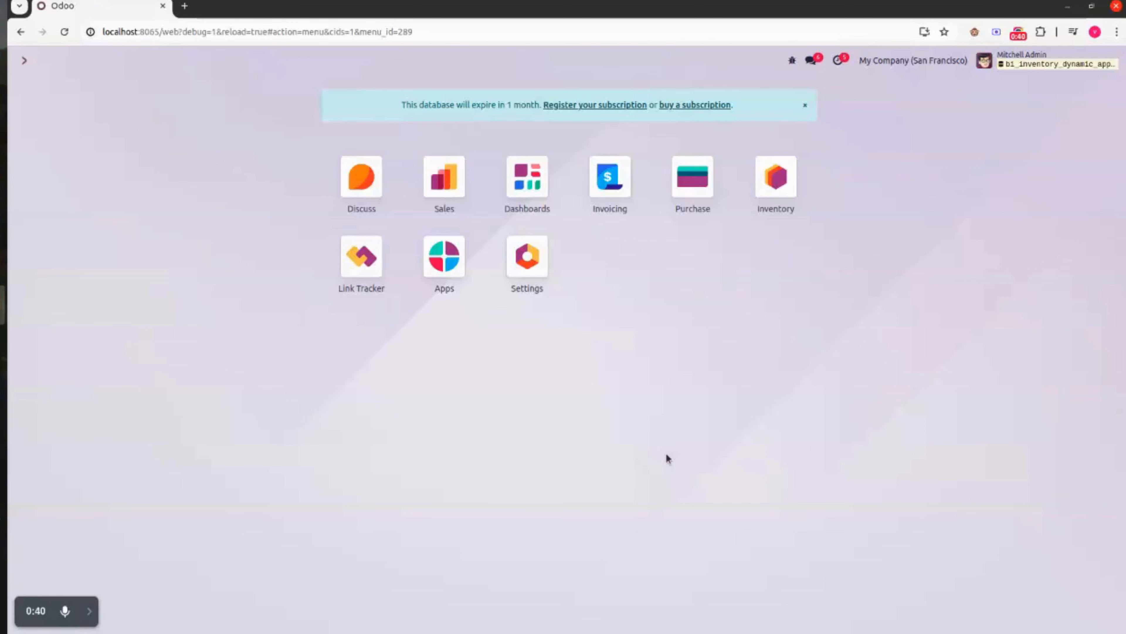
# Review the Warehouse section of the Inventory settings, including the warehouse choices for Dynamic Approval
pyautogui.click(777, 188)
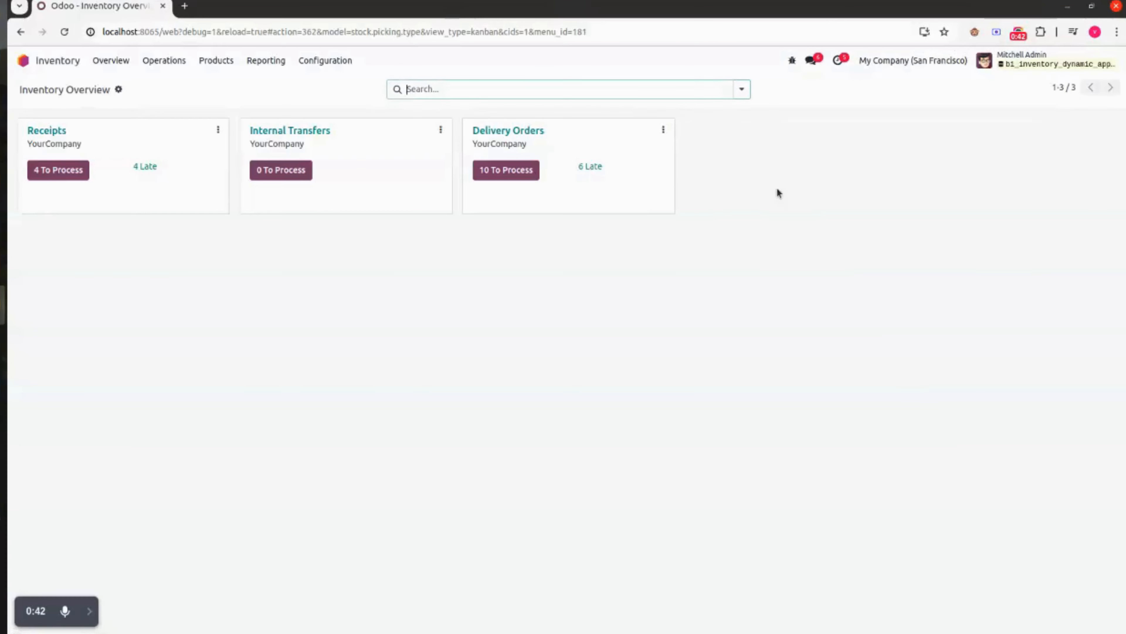
pyautogui.click(326, 62)
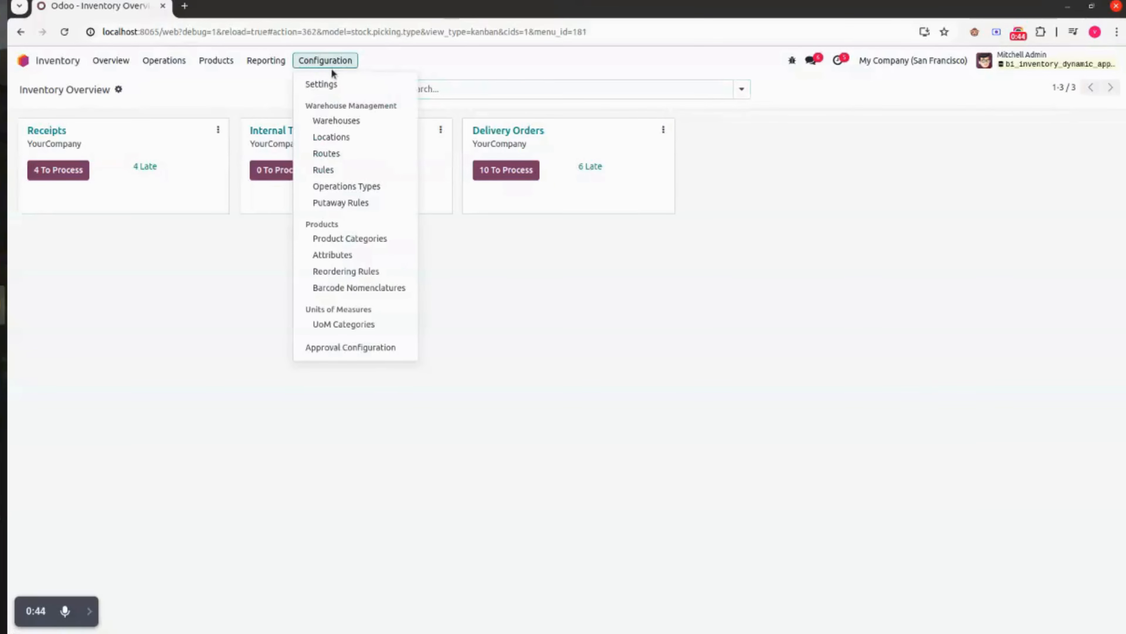
pyautogui.click(339, 83)
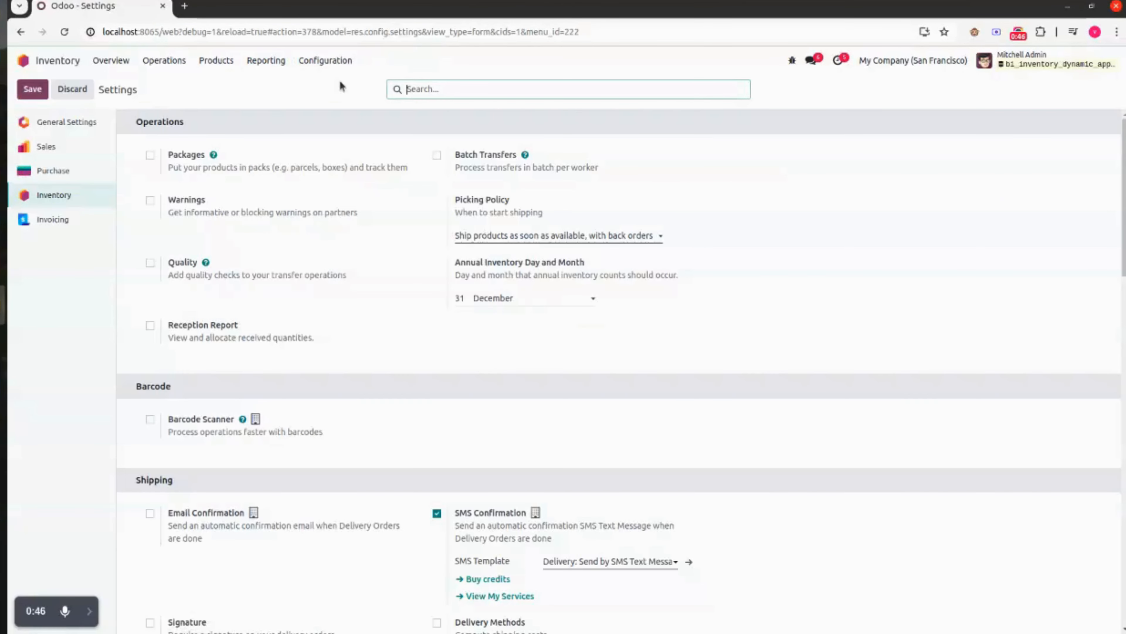
pyautogui.scroll(-20, 414, 378)
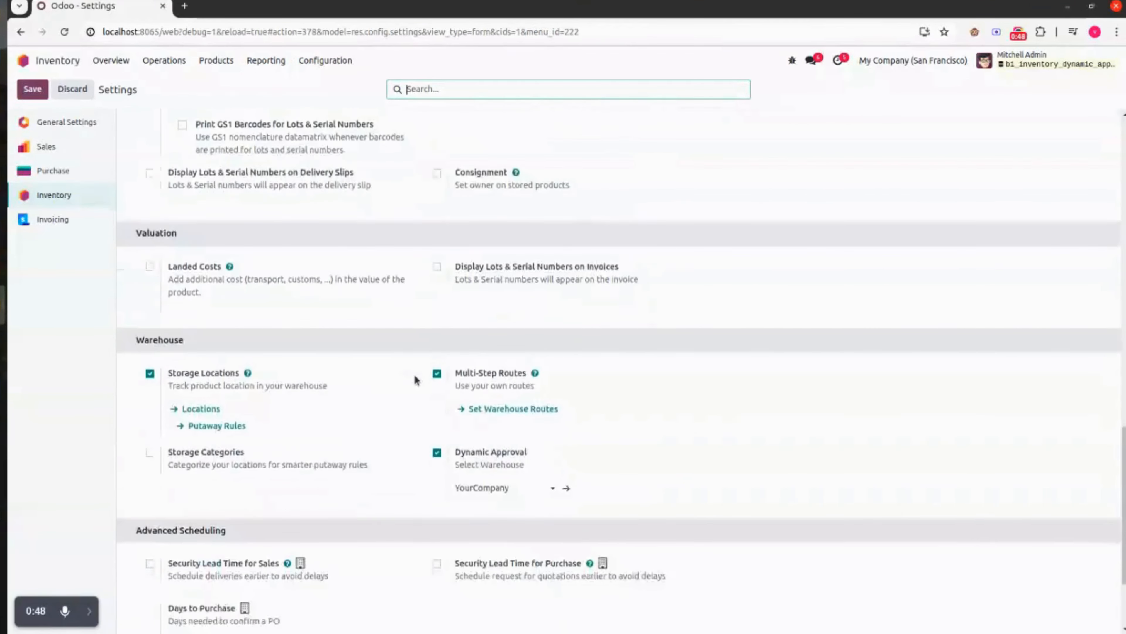
pyautogui.scroll(-3, 415, 375)
pyautogui.moveTo(137, 204); pyautogui.dragTo(237, 219)
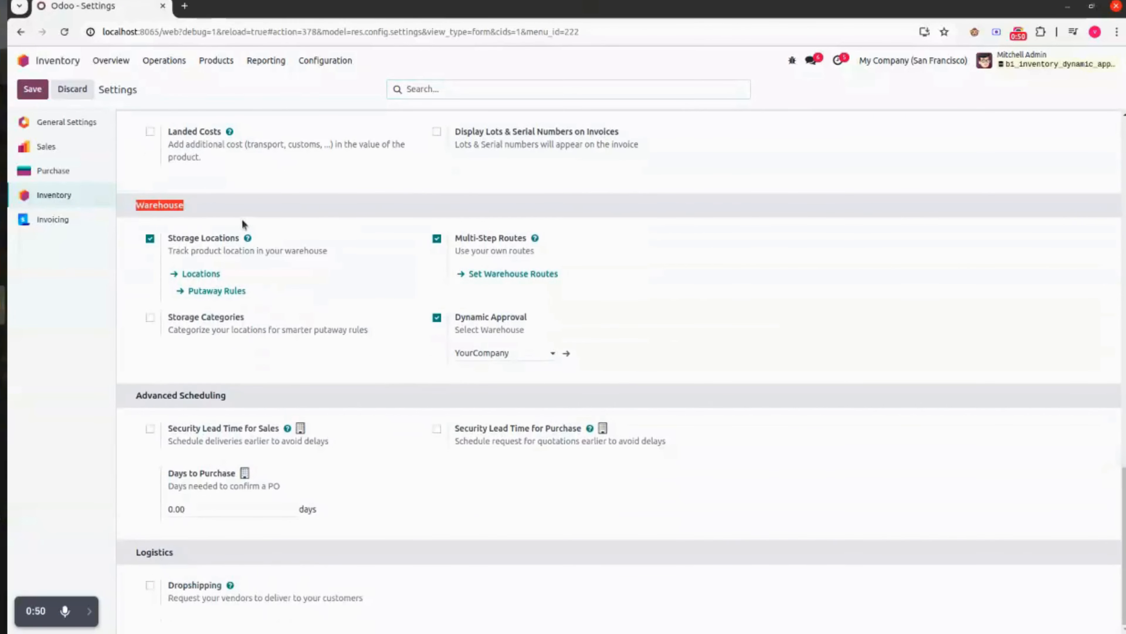
pyautogui.click(296, 210)
pyautogui.click(510, 352)
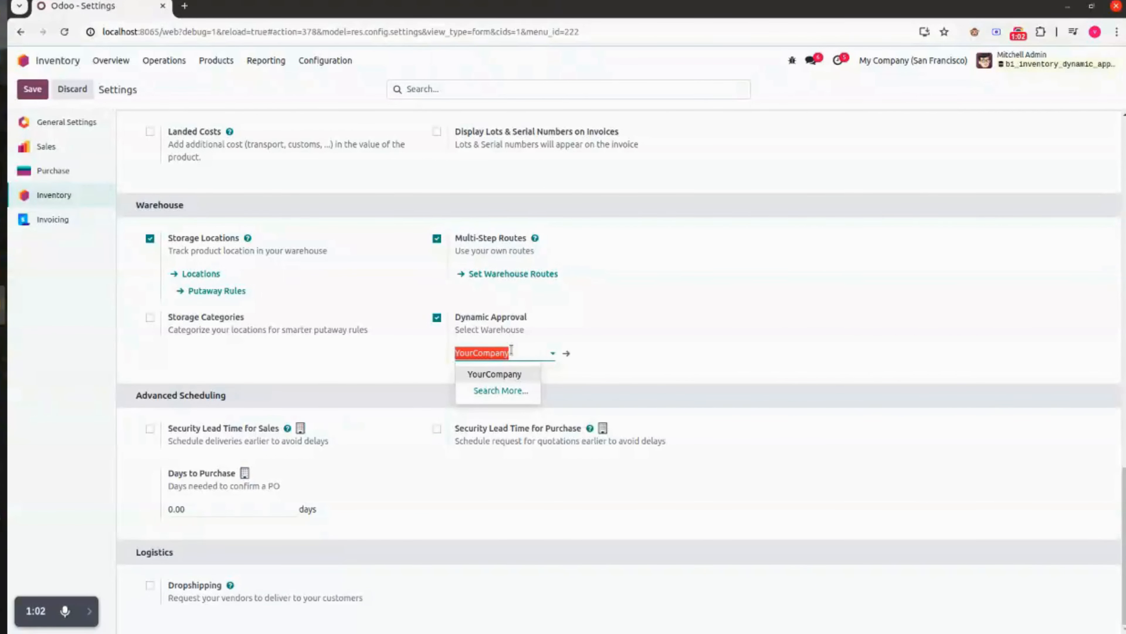
pyautogui.click(722, 346)
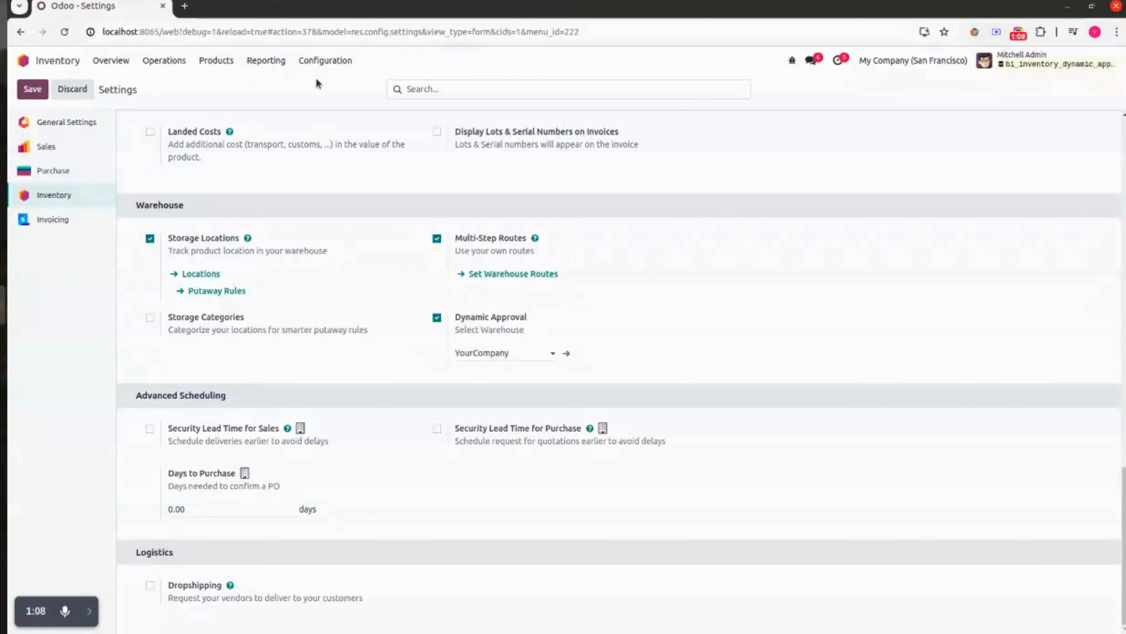
# Open the One level Approval -Receipts record in Approval Configuration and check its operation type options
pyautogui.click(325, 62)
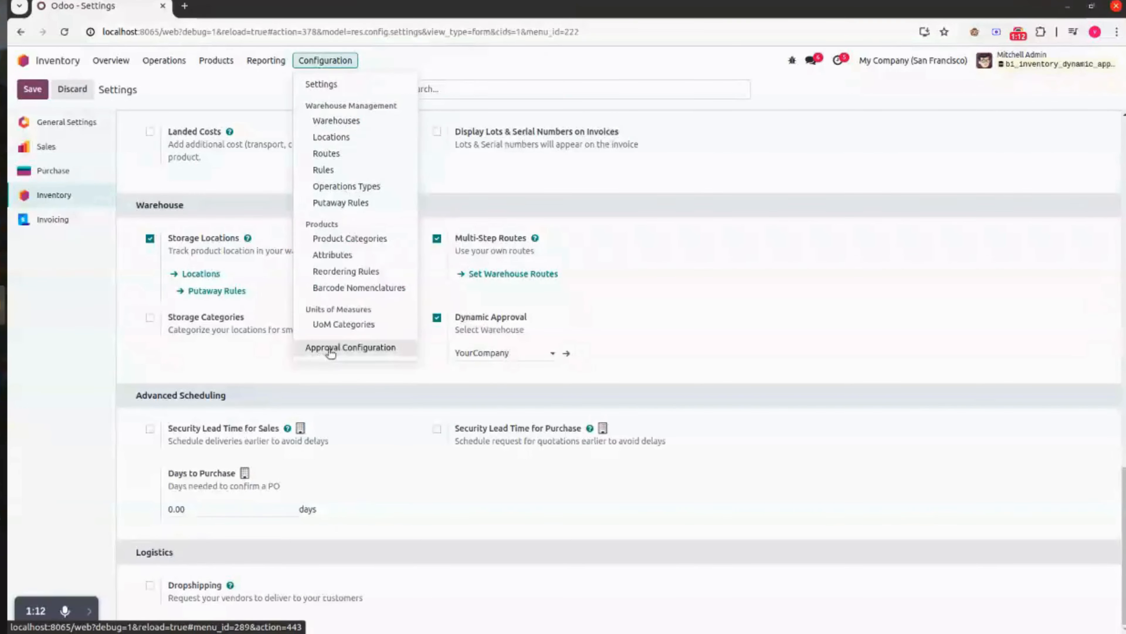
pyautogui.click(379, 352)
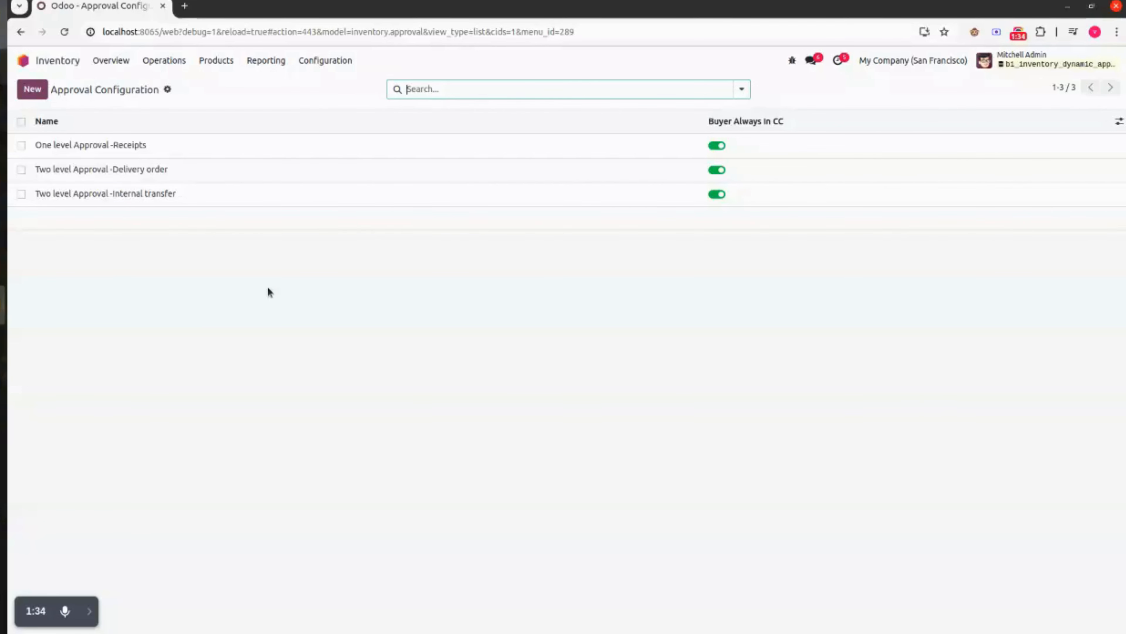
pyautogui.click(116, 146)
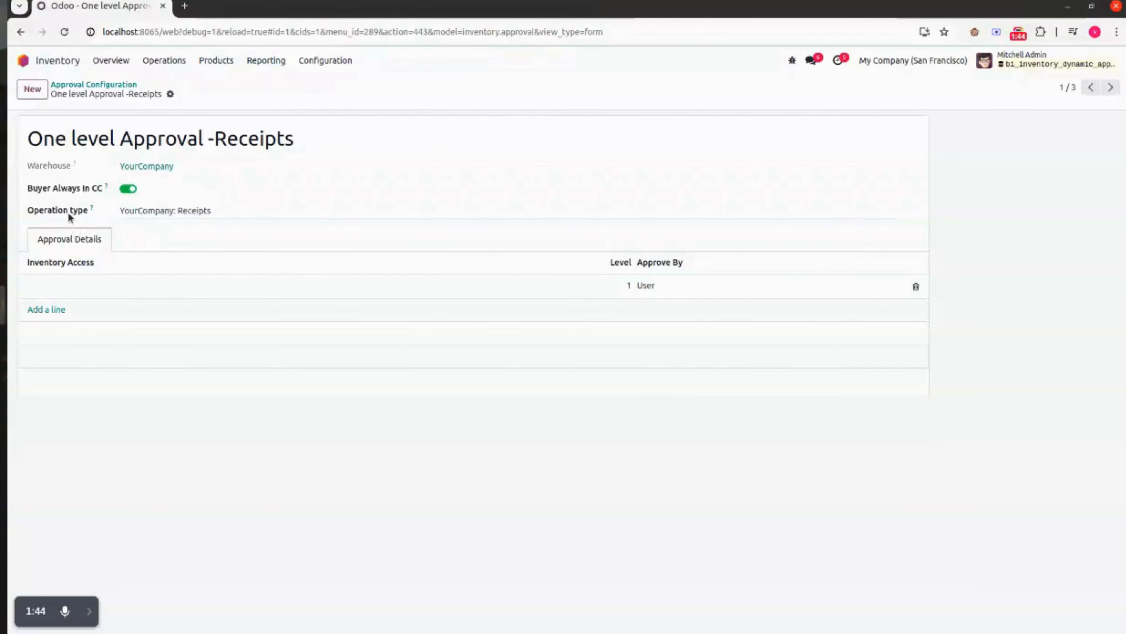
pyautogui.click(236, 211)
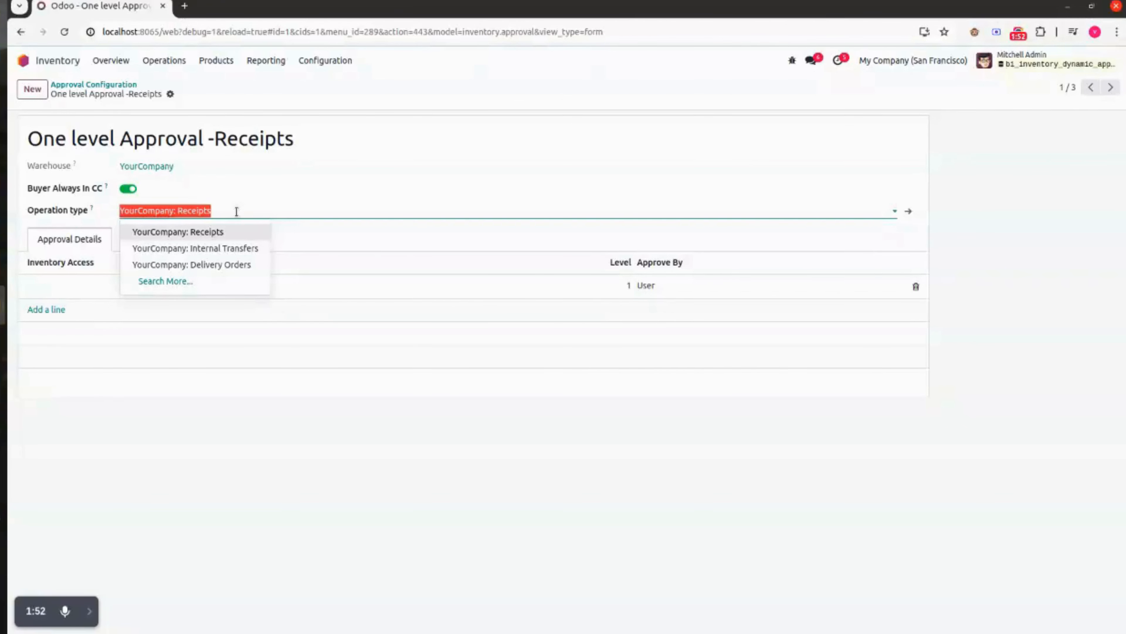
pyautogui.click(332, 236)
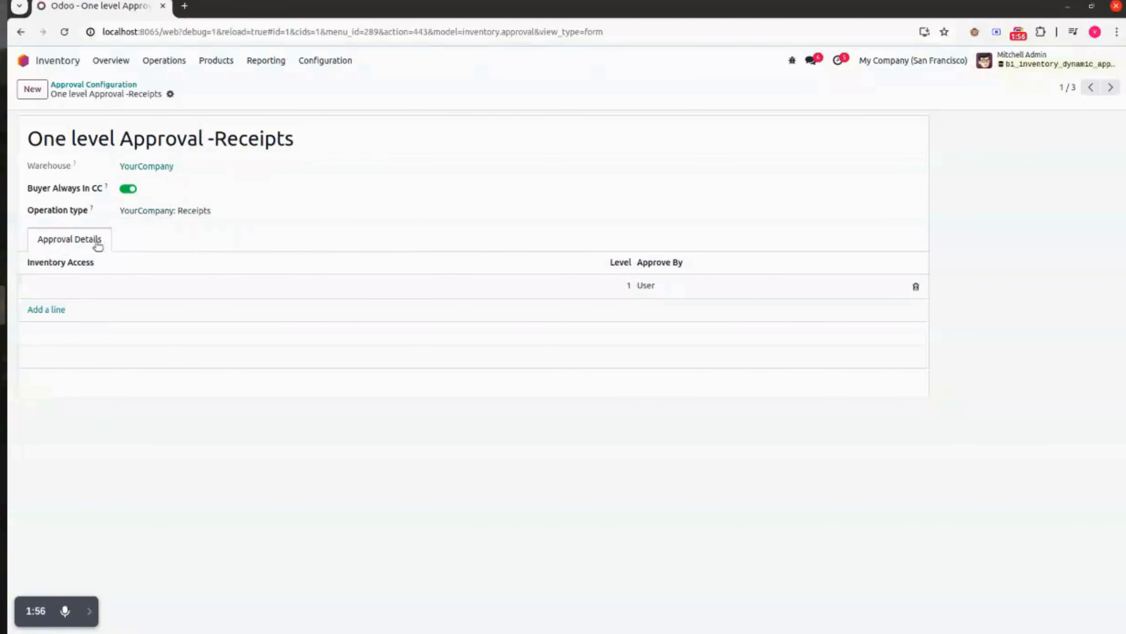
# Examine the level 1 approval line's Approve By options and available users, keeping approval by User, and save the line
pyautogui.click(595, 287)
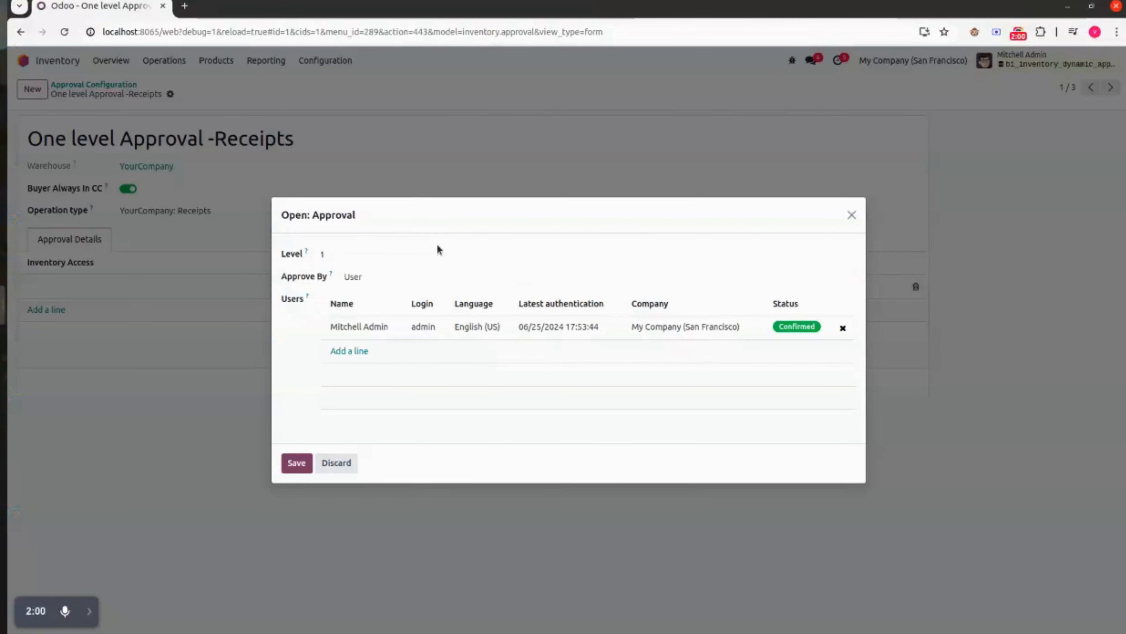
pyautogui.click(382, 277)
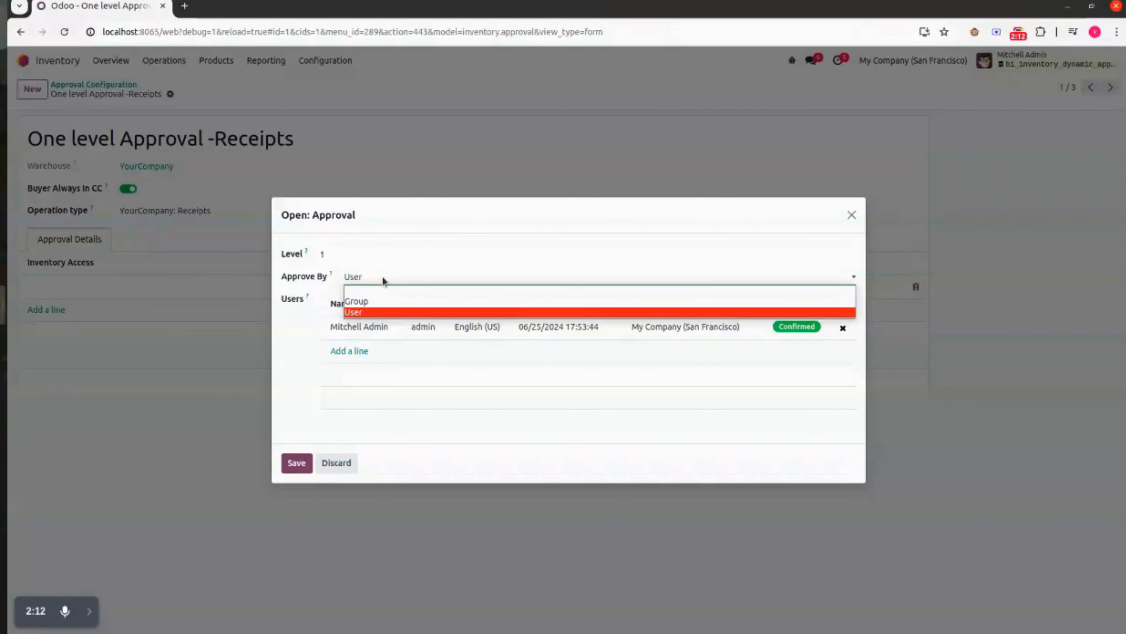
pyautogui.click(371, 312)
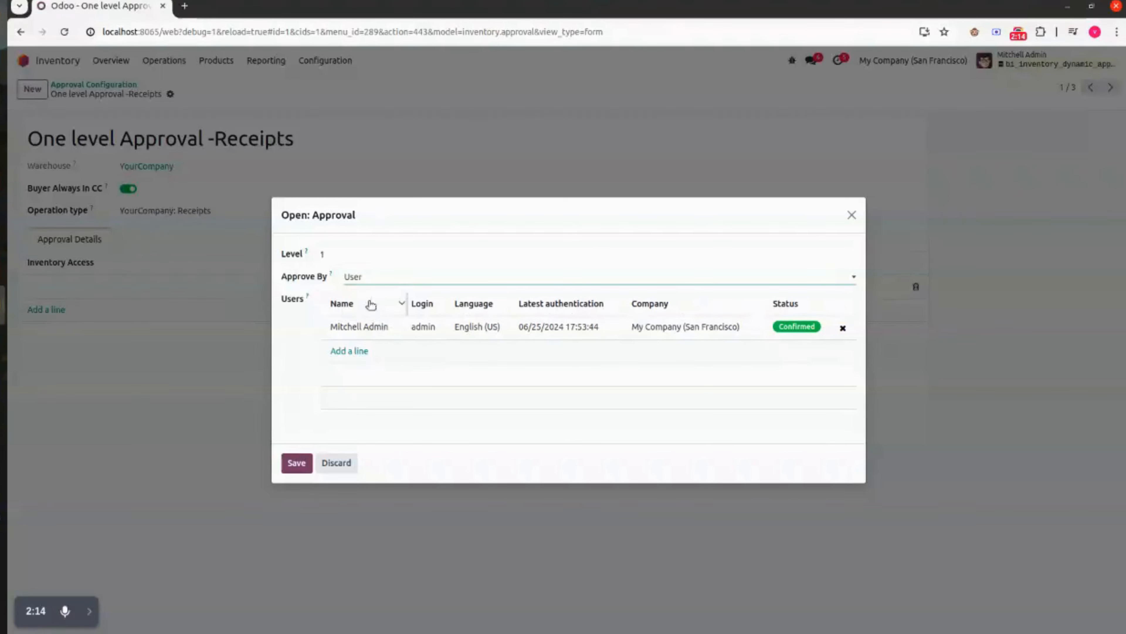
pyautogui.click(354, 350)
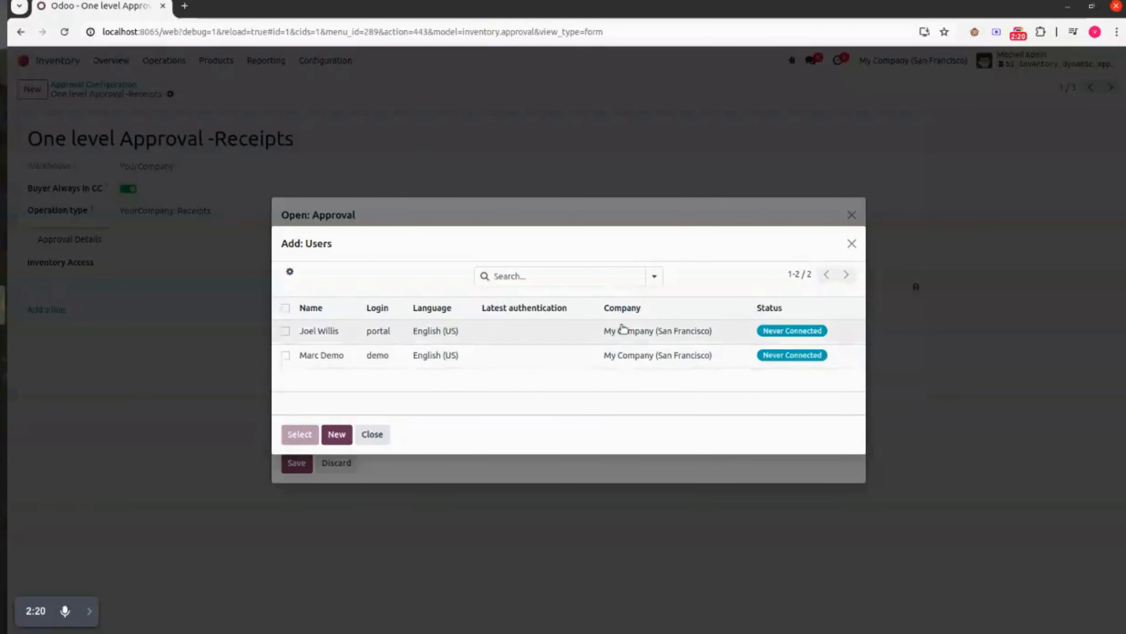
pyautogui.click(851, 243)
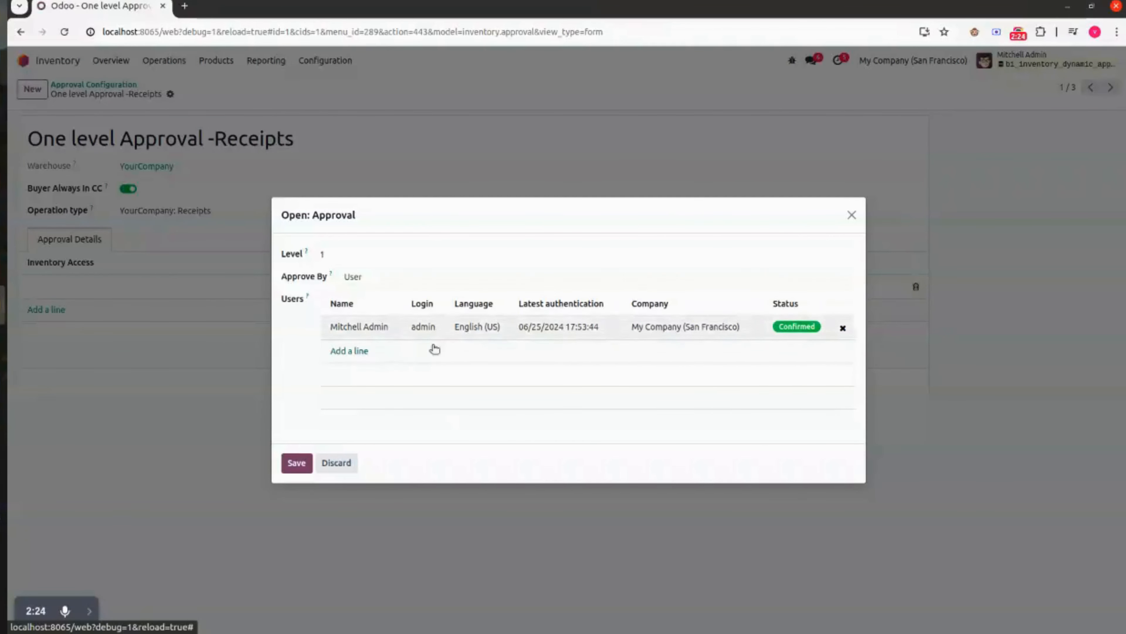
pyautogui.click(296, 463)
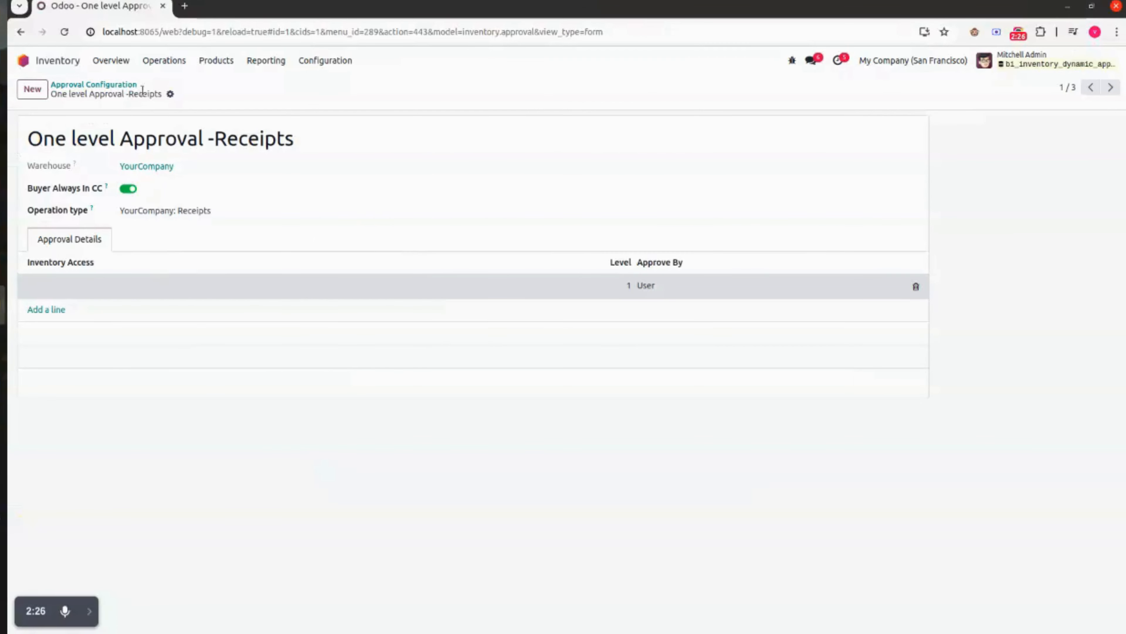
# Open the level 2 line of the Two level Approval -Delivery order record and check its Approve By options
pyautogui.click(104, 84)
pyautogui.click(344, 174)
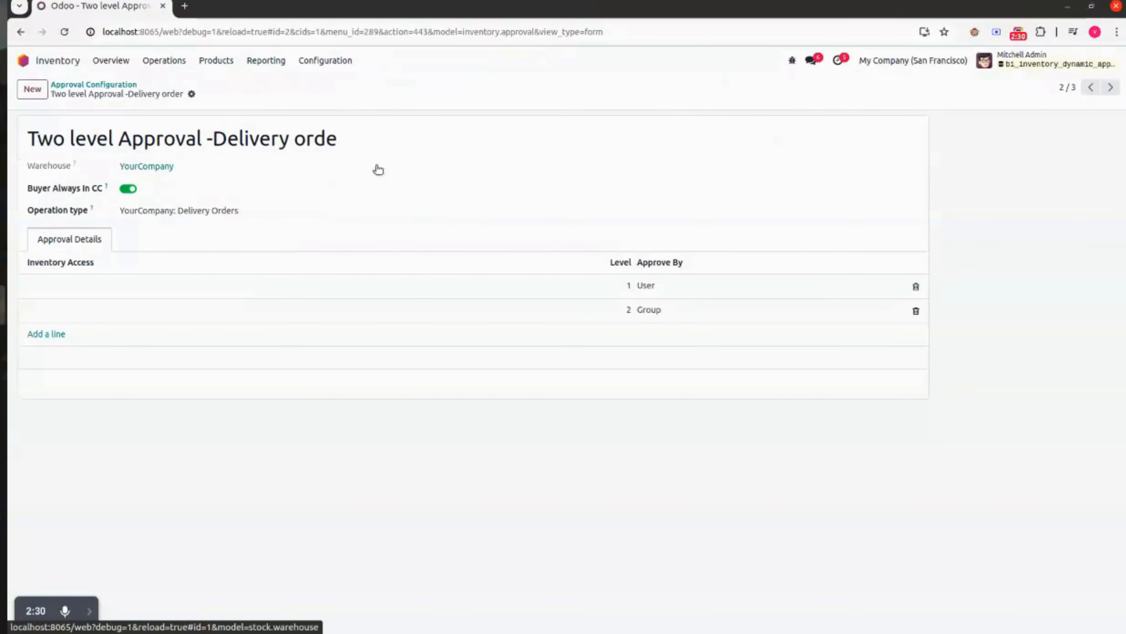
pyautogui.click(673, 309)
pyautogui.click(367, 254)
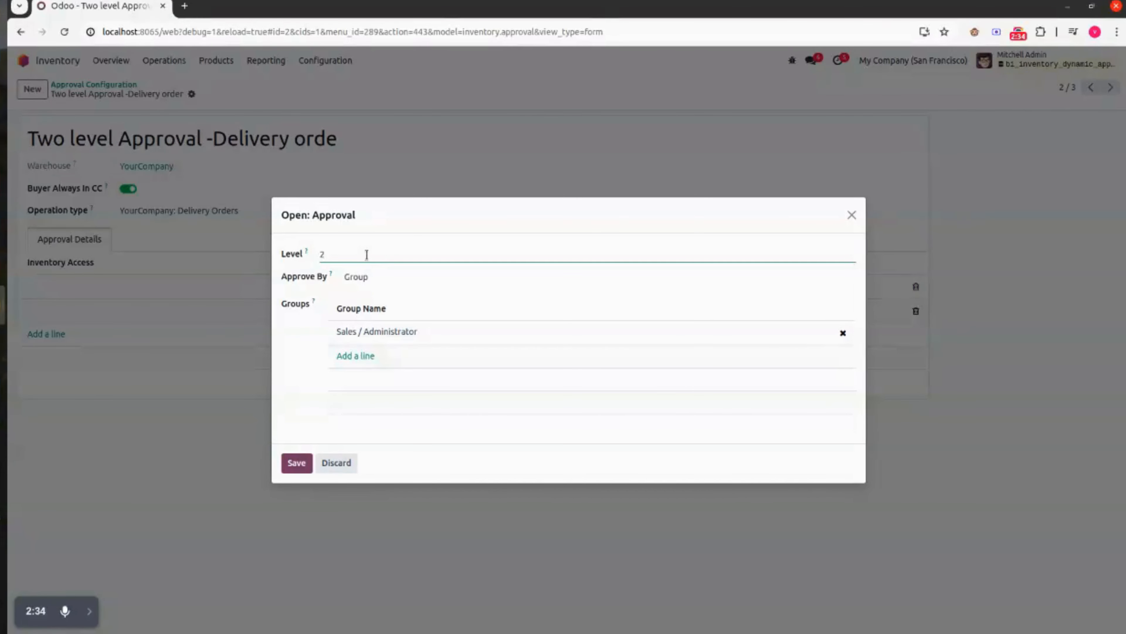
pyautogui.click(446, 278)
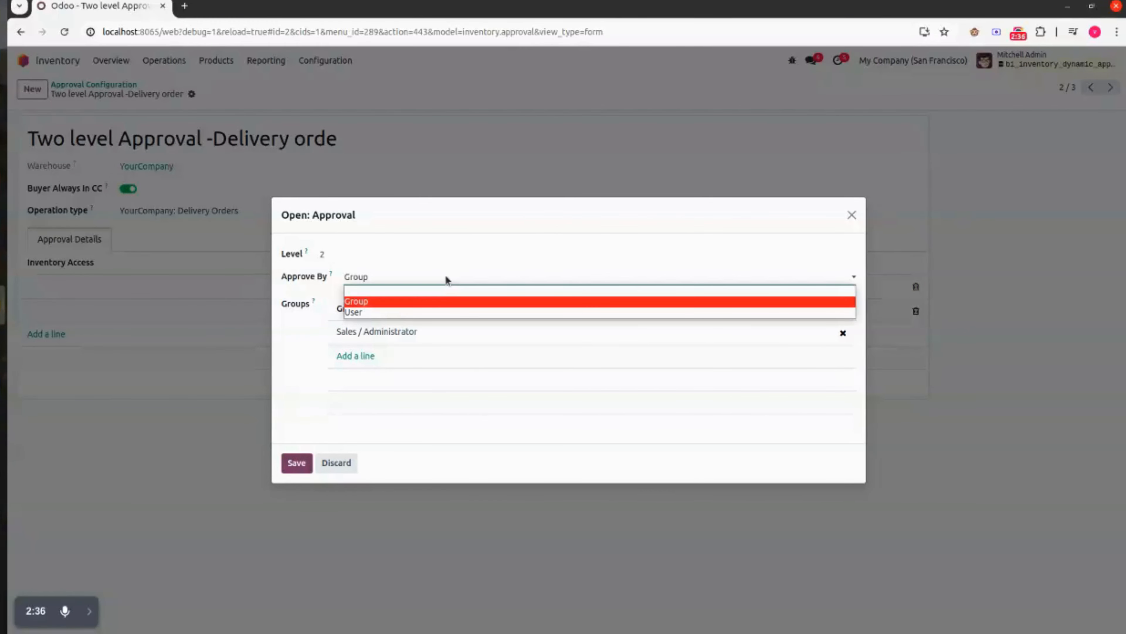
pyautogui.click(300, 302)
# Search the groups available for the level 2 approval for "inven", save the line without adding one, and return to the approval list
pyautogui.click(371, 355)
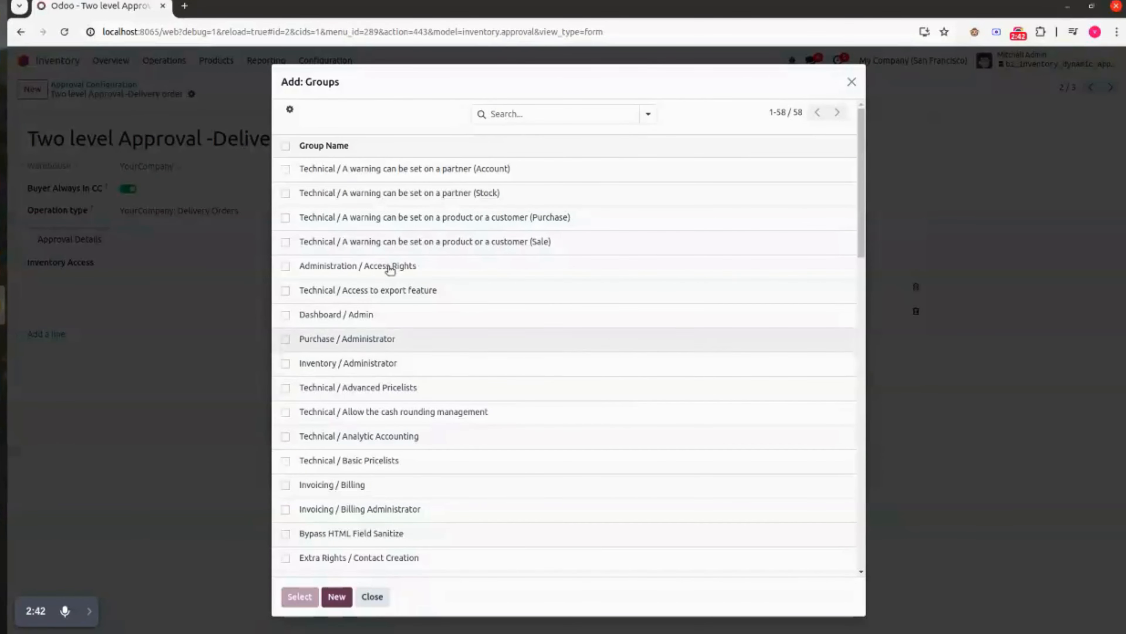
pyautogui.click(522, 114)
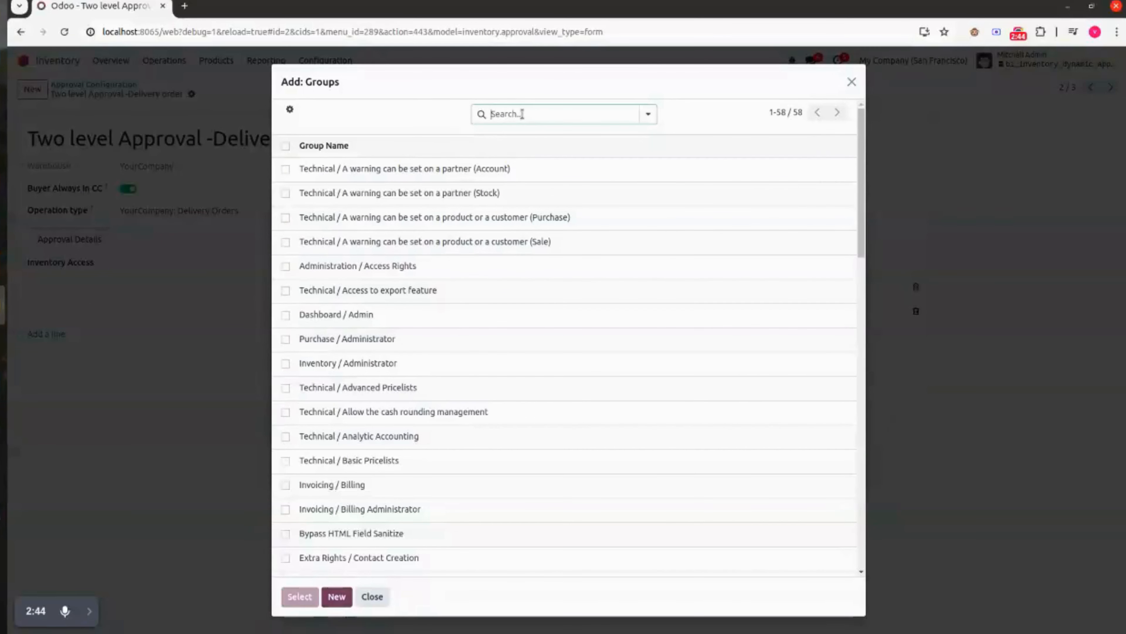
pyautogui.write('inven')
pyautogui.press('Return')
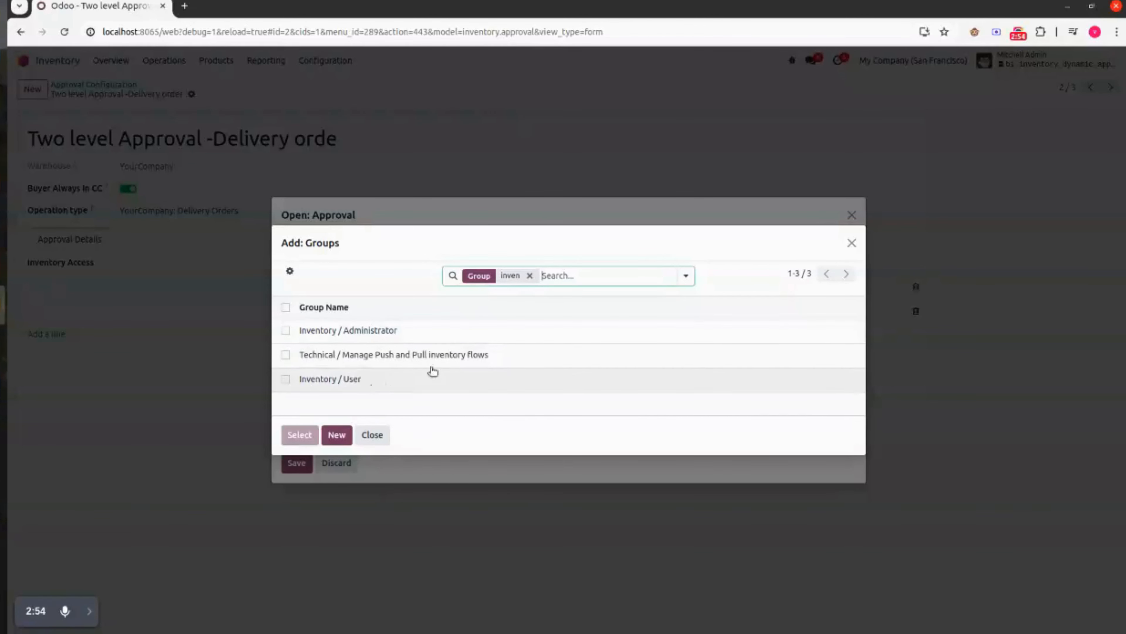
pyautogui.click(852, 243)
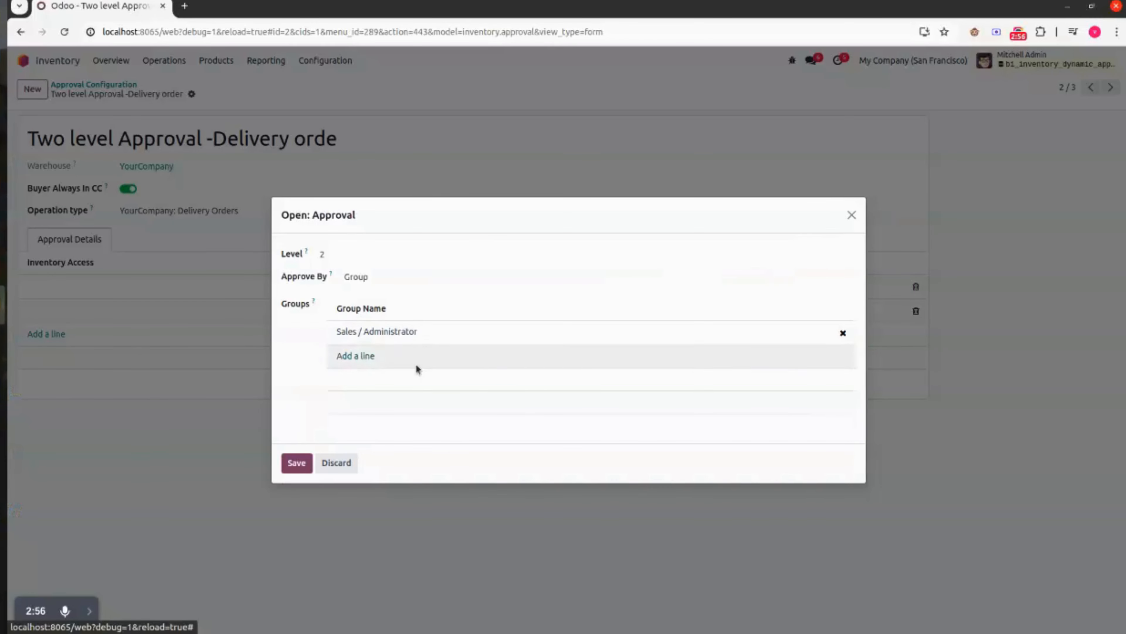
pyautogui.click(297, 461)
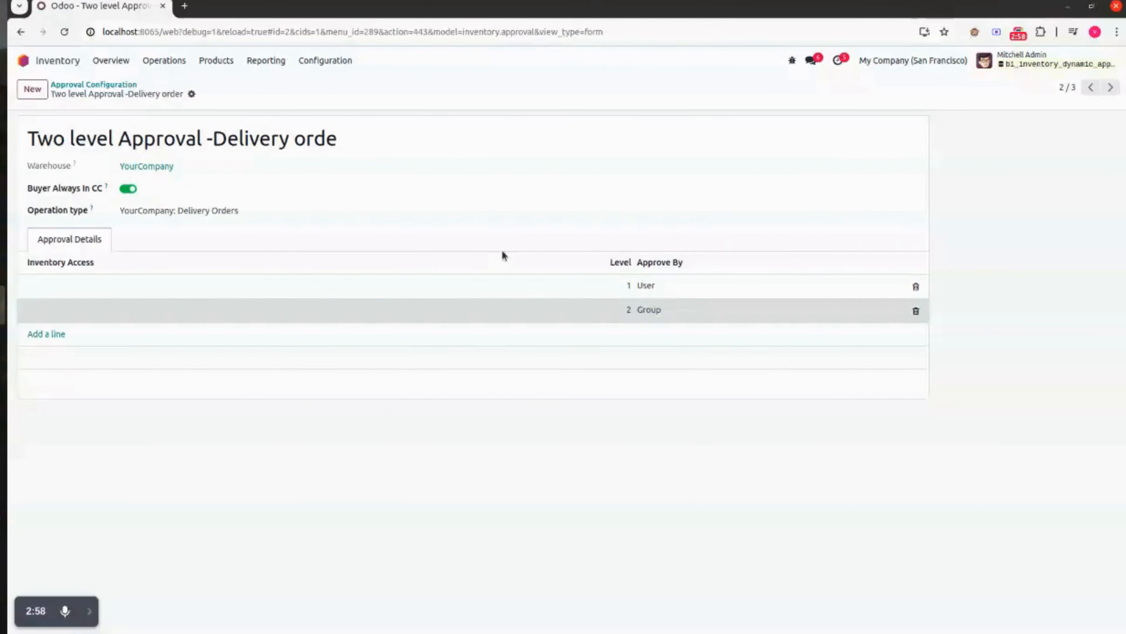
pyautogui.click(115, 84)
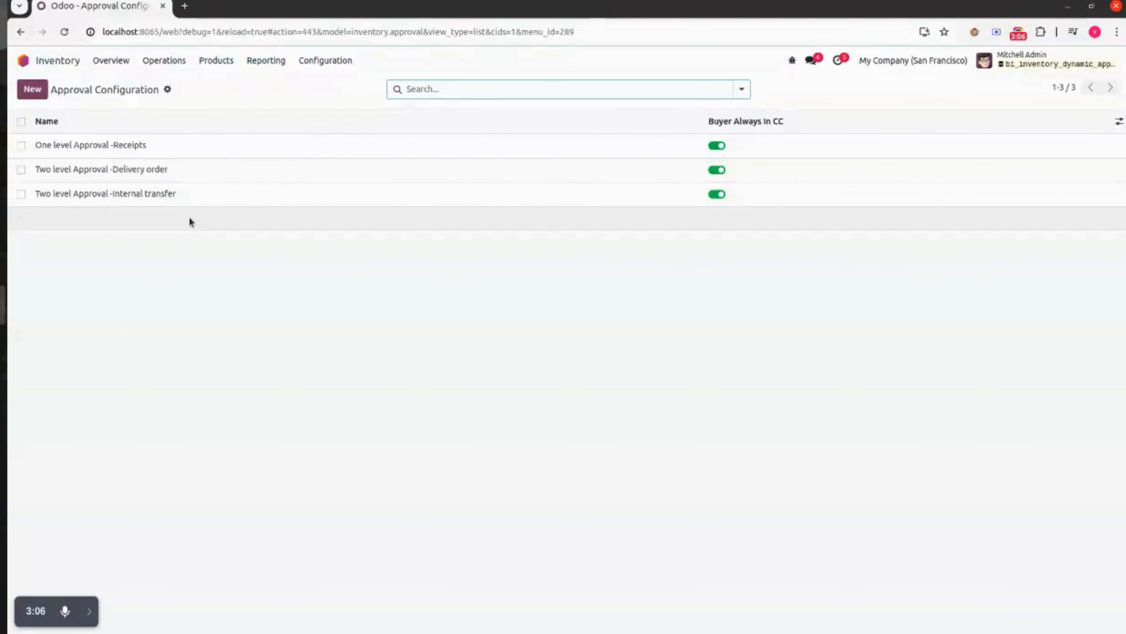
# Create a new request for quotation in Purchase with the Azure Interior contact as vendor
pyautogui.click(24, 60)
pyautogui.click(710, 189)
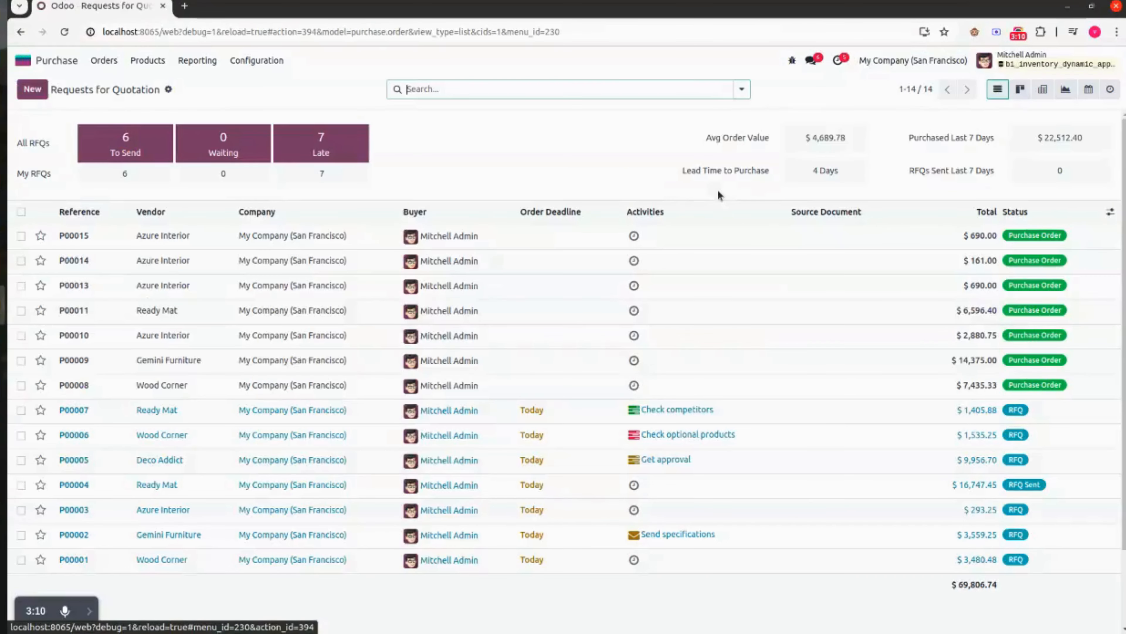
pyautogui.click(32, 89)
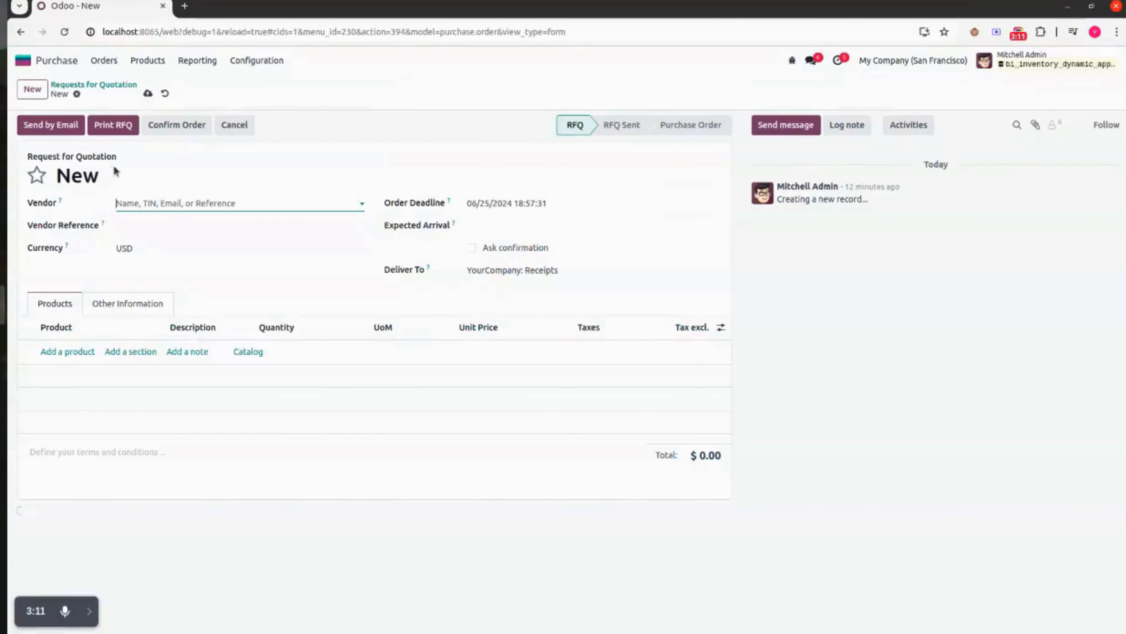
pyautogui.click(150, 203)
pyautogui.click(212, 240)
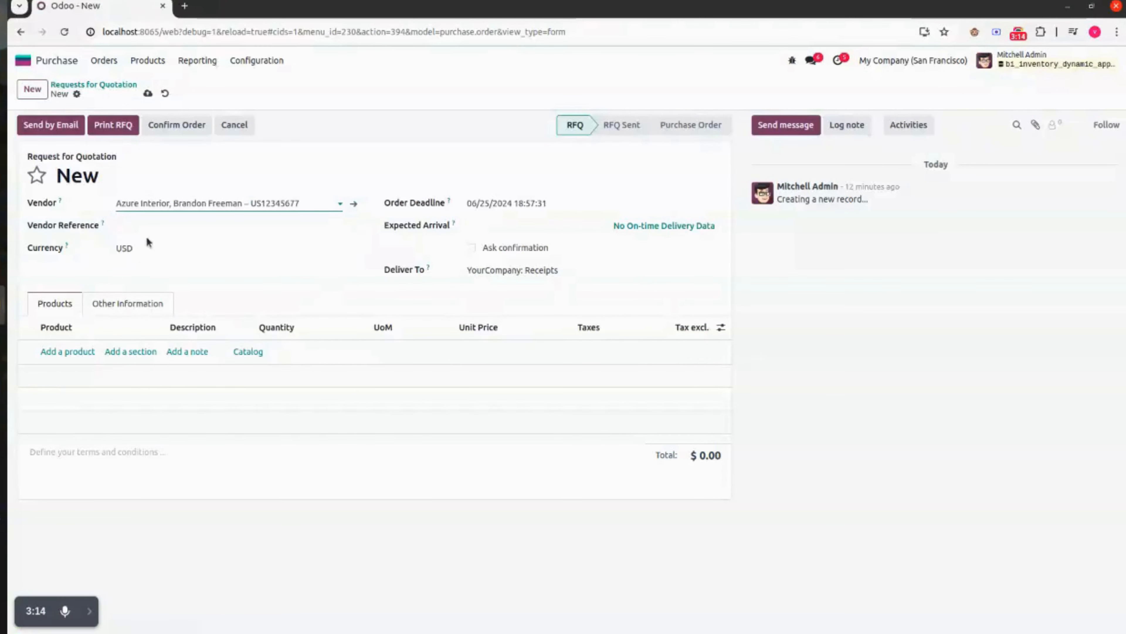
# Add the product [E-COM08] Storage Box to the request for quotation and save it
pyautogui.click(74, 353)
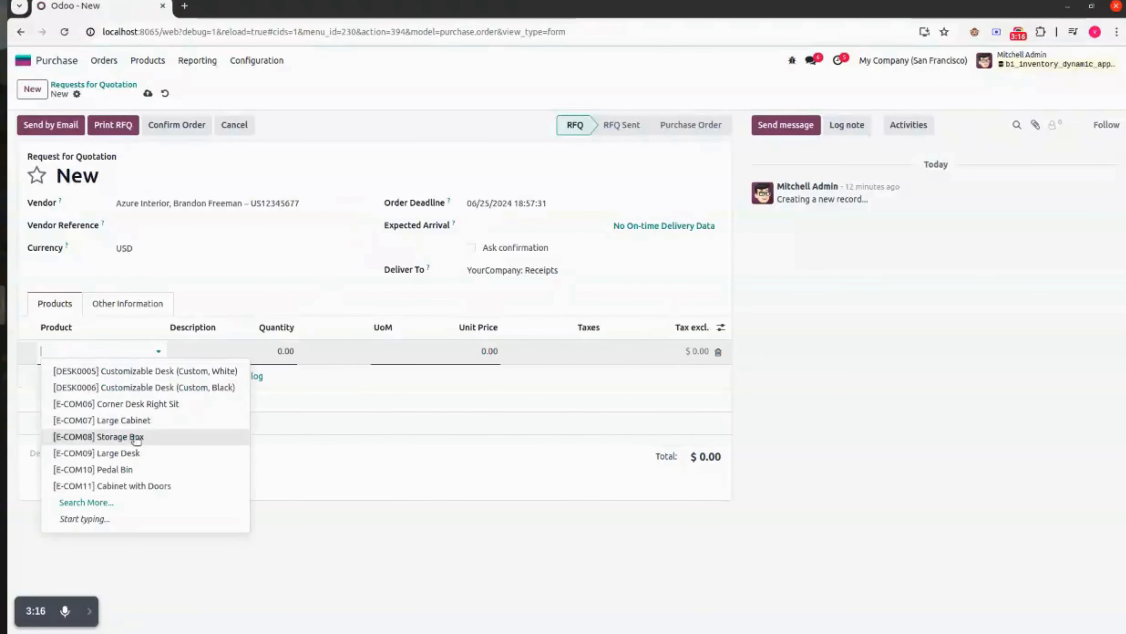
pyautogui.click(135, 438)
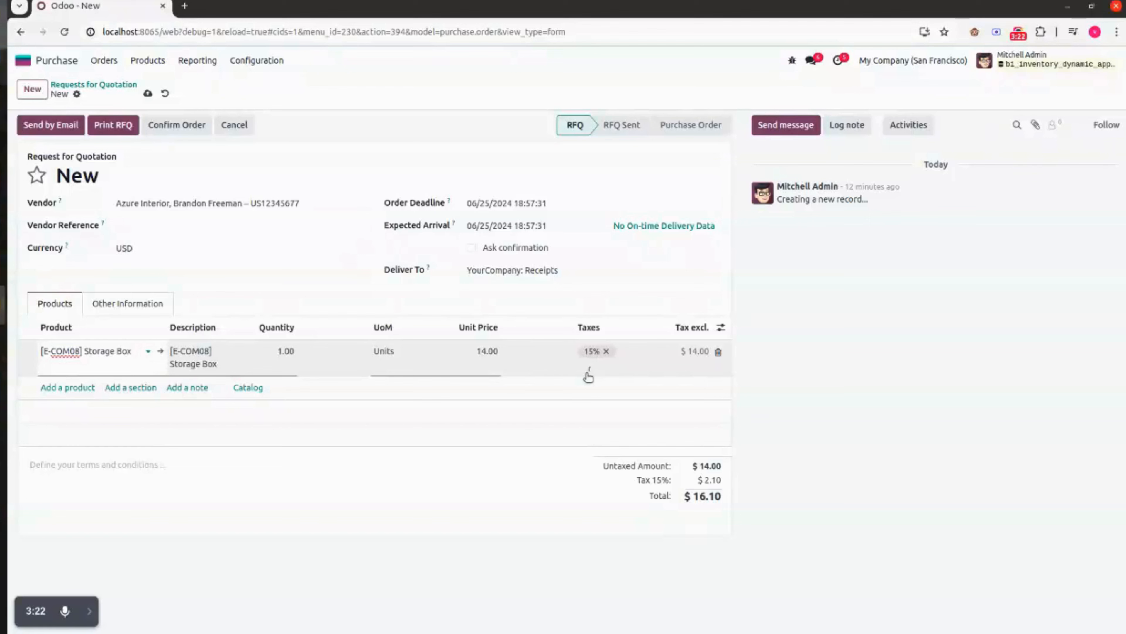
pyautogui.click(148, 93)
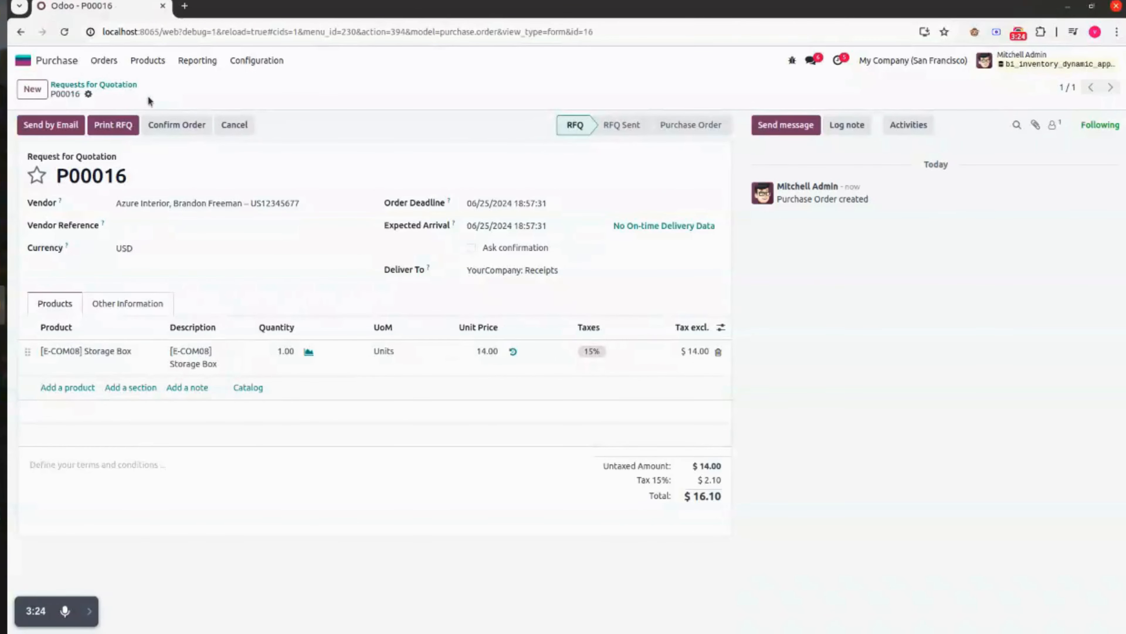
# Confirm the purchase order for the Storage Box and open its related receipt
pyautogui.click(177, 125)
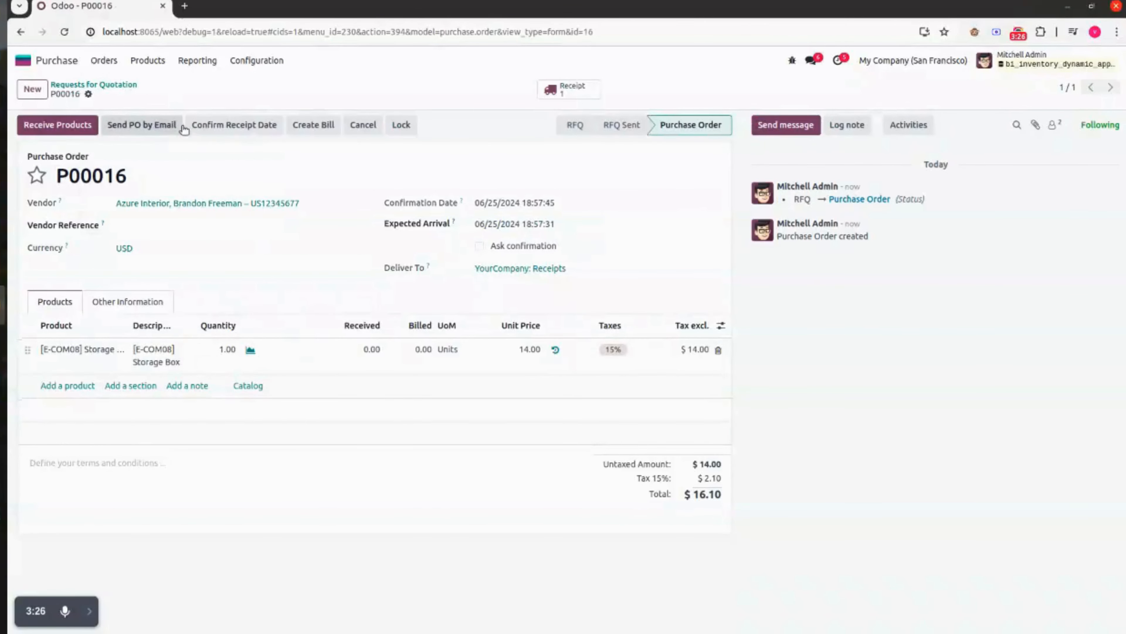
pyautogui.click(572, 89)
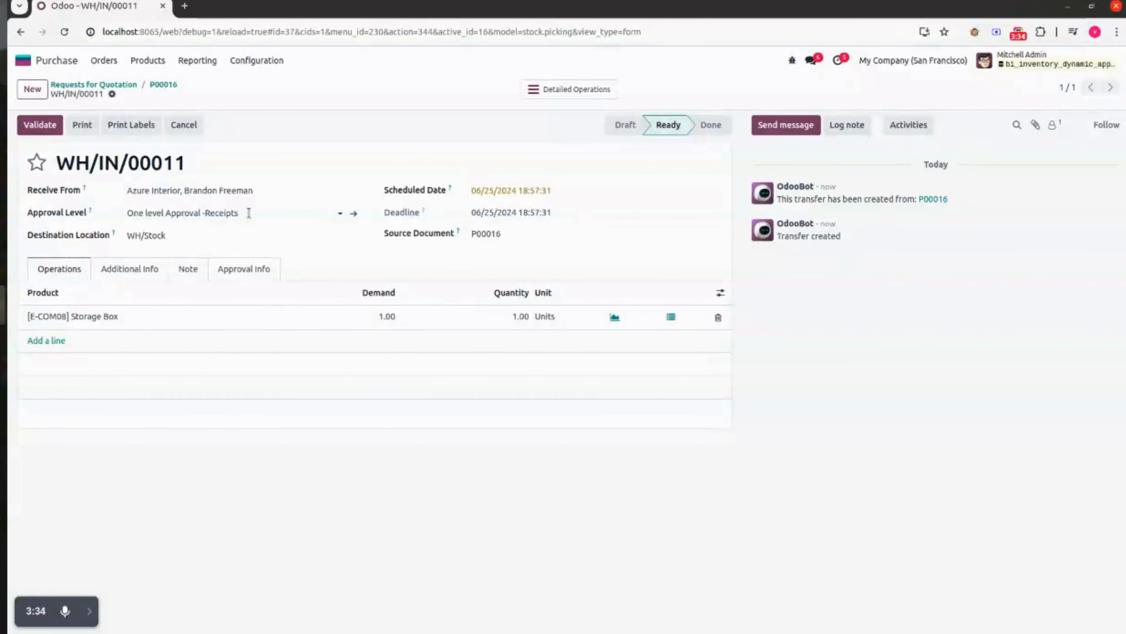
# Check the Storage Box receipt's approval level choices and approval details, and validate it to submit it for approval
pyautogui.click(253, 65)
pyautogui.click(413, 80)
pyautogui.click(222, 213)
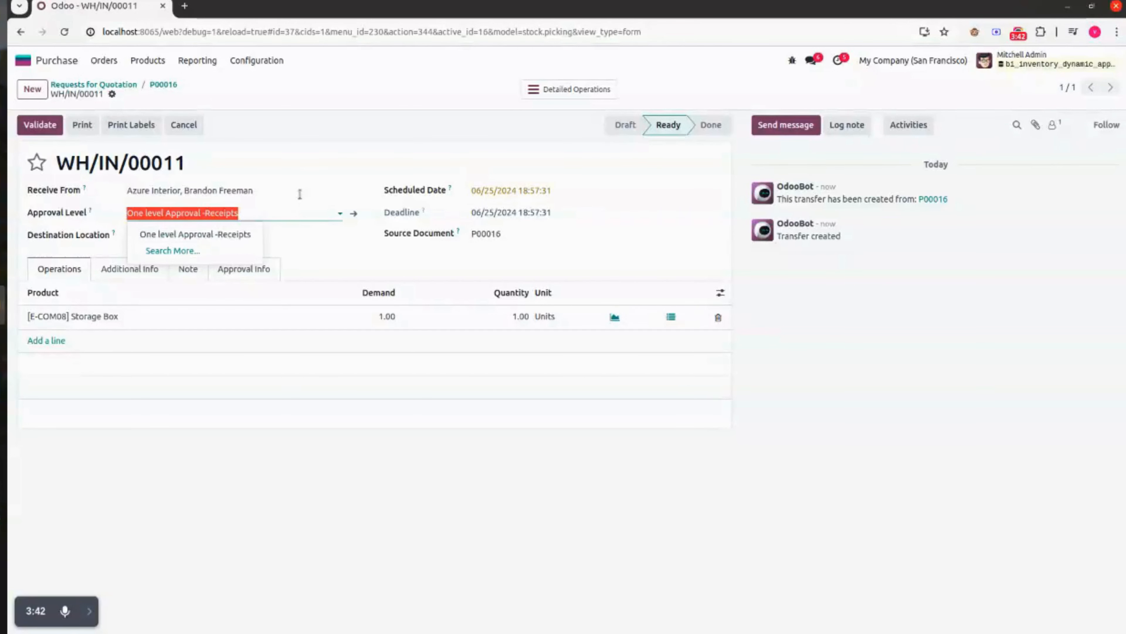
pyautogui.click(326, 180)
pyautogui.click(249, 272)
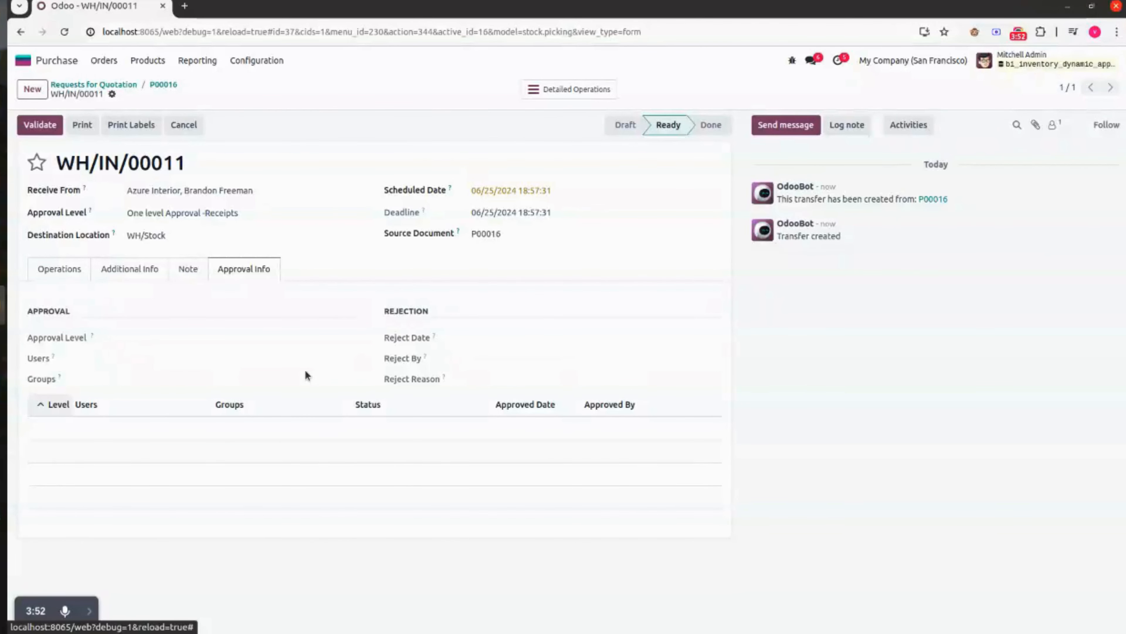
pyautogui.click(36, 126)
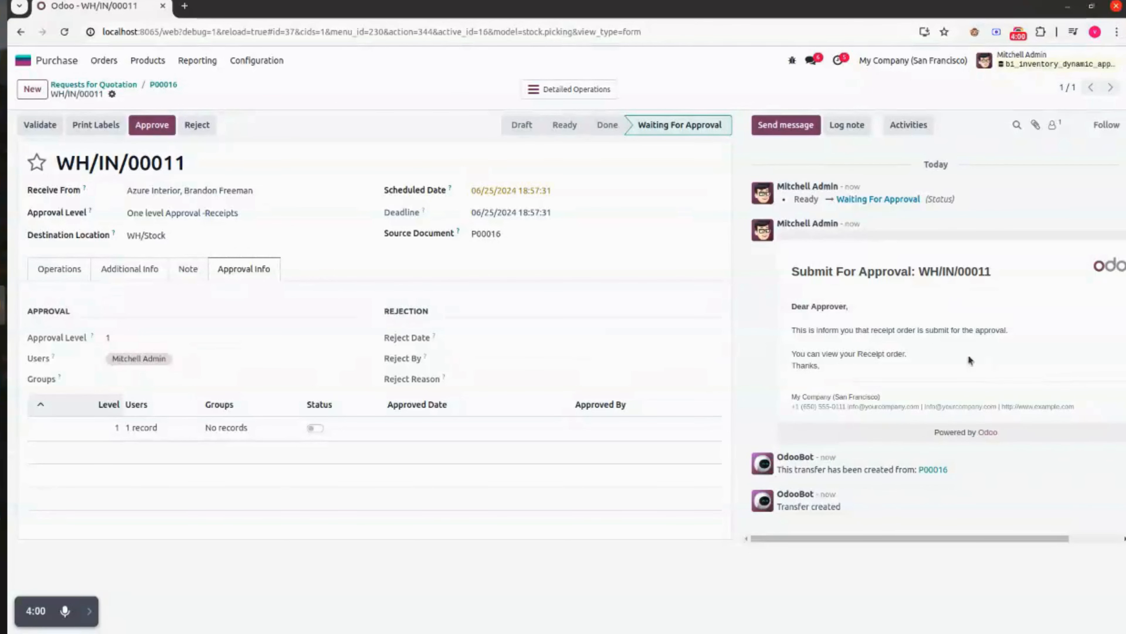
pyautogui.moveTo(791, 271); pyautogui.dragTo(1005, 281)
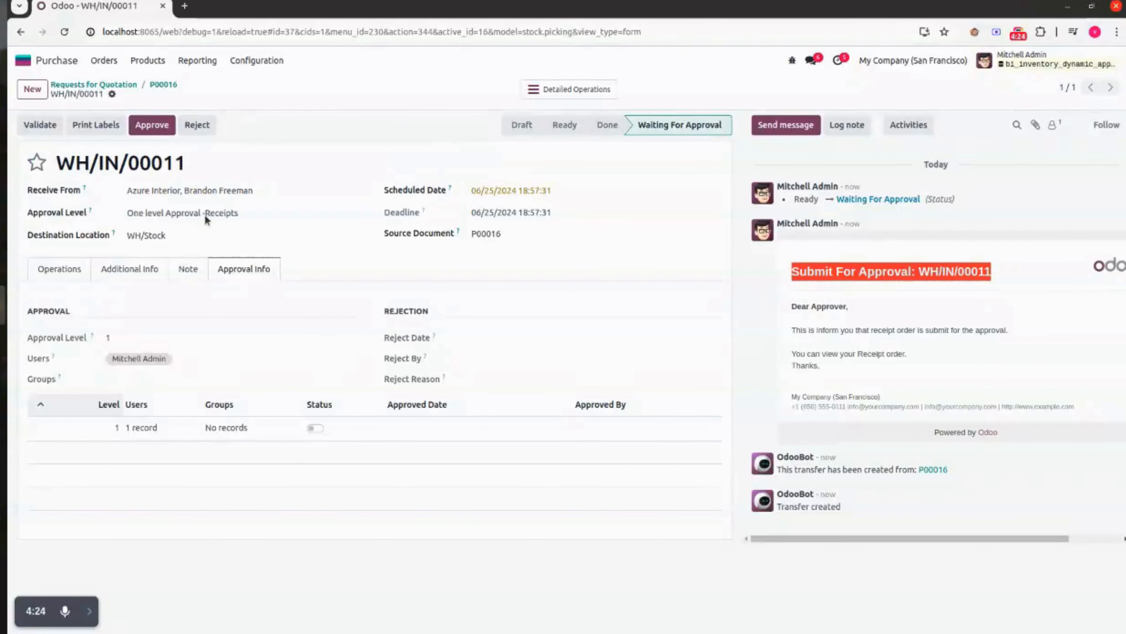
# Approve the Storage Box receipt and review the order confirmation notification in its message log
pyautogui.click(152, 126)
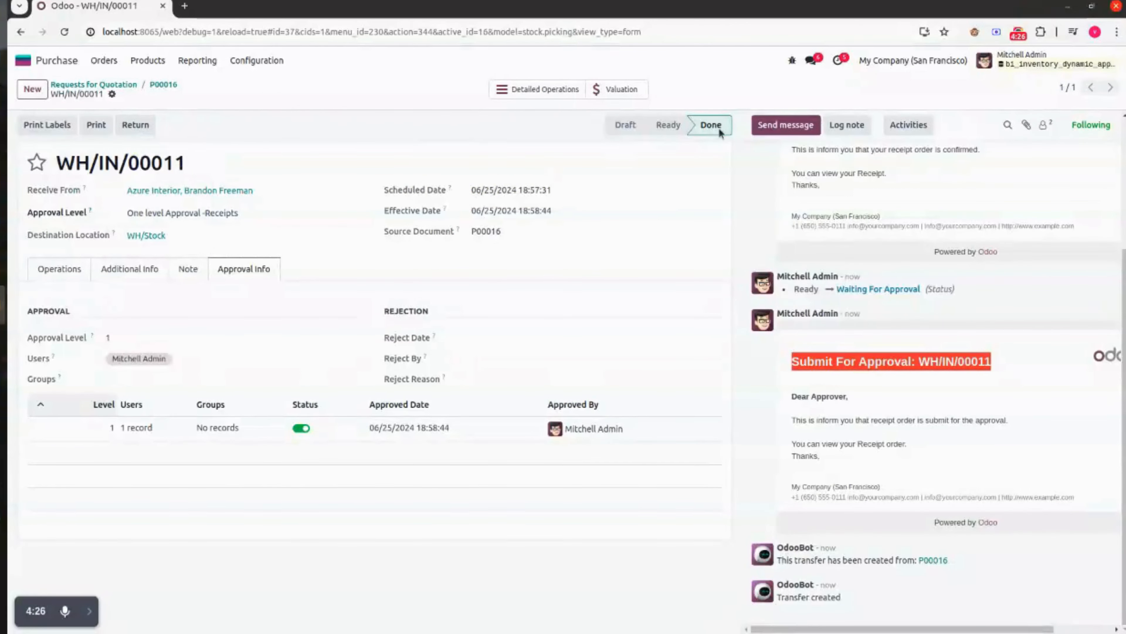
pyautogui.scroll(4, 935, 255)
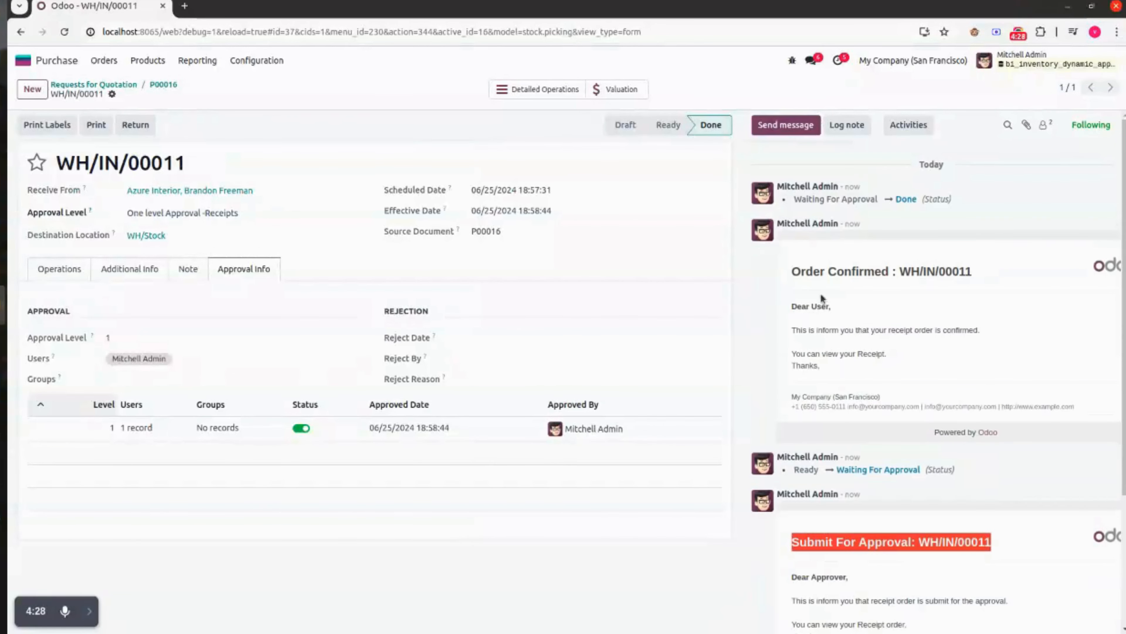
pyautogui.moveTo(796, 271); pyautogui.dragTo(1005, 281)
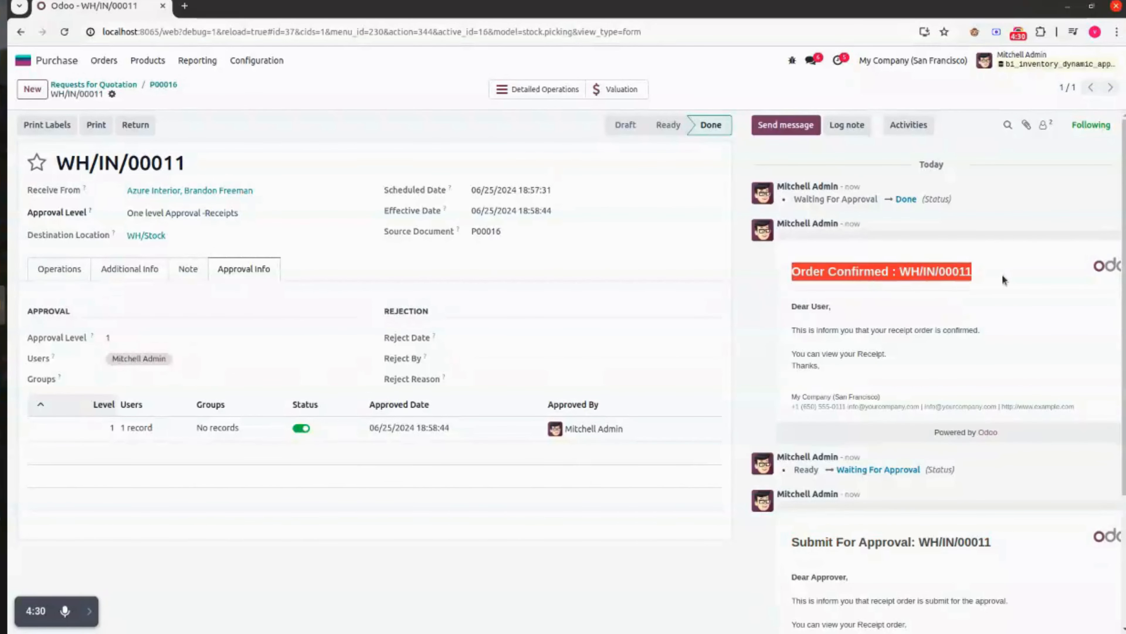
pyautogui.click(1019, 280)
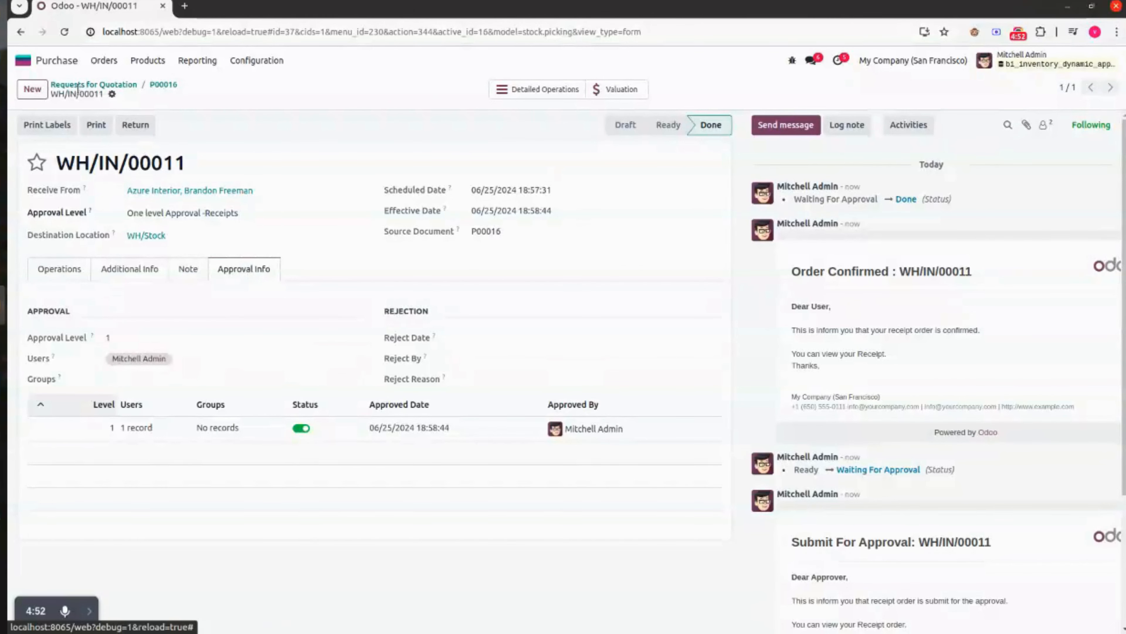
# Create and save a new request for quotation with an Azure Interior contact as vendor and the product [E-COM07] Large Cabinet
pyautogui.click(90, 85)
pyautogui.click(32, 89)
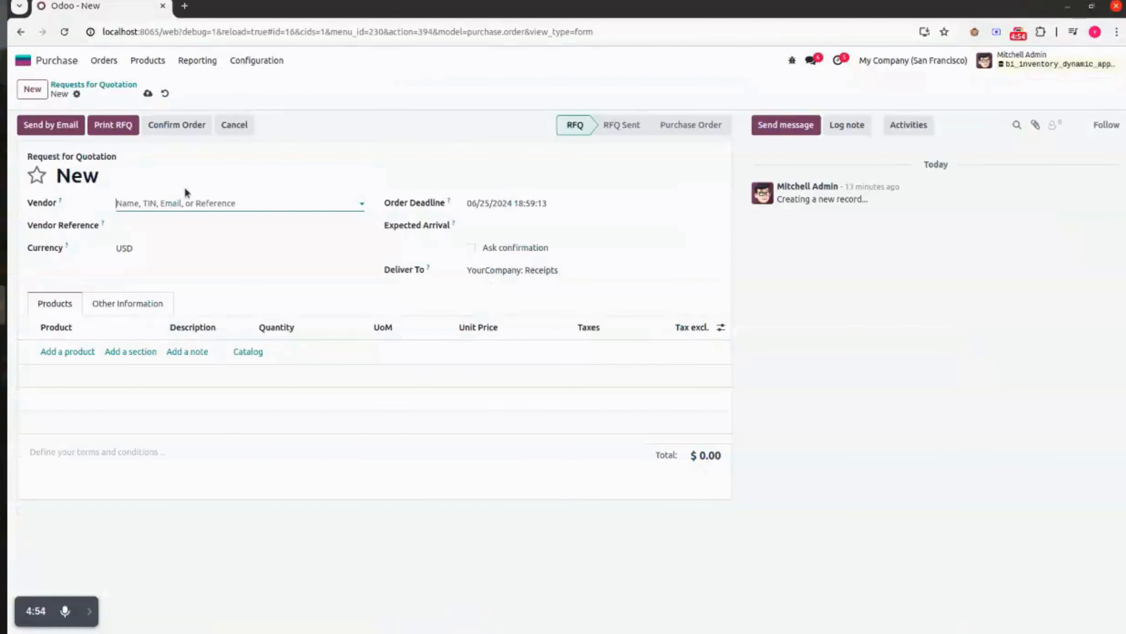
pyautogui.click(179, 203)
pyautogui.click(210, 259)
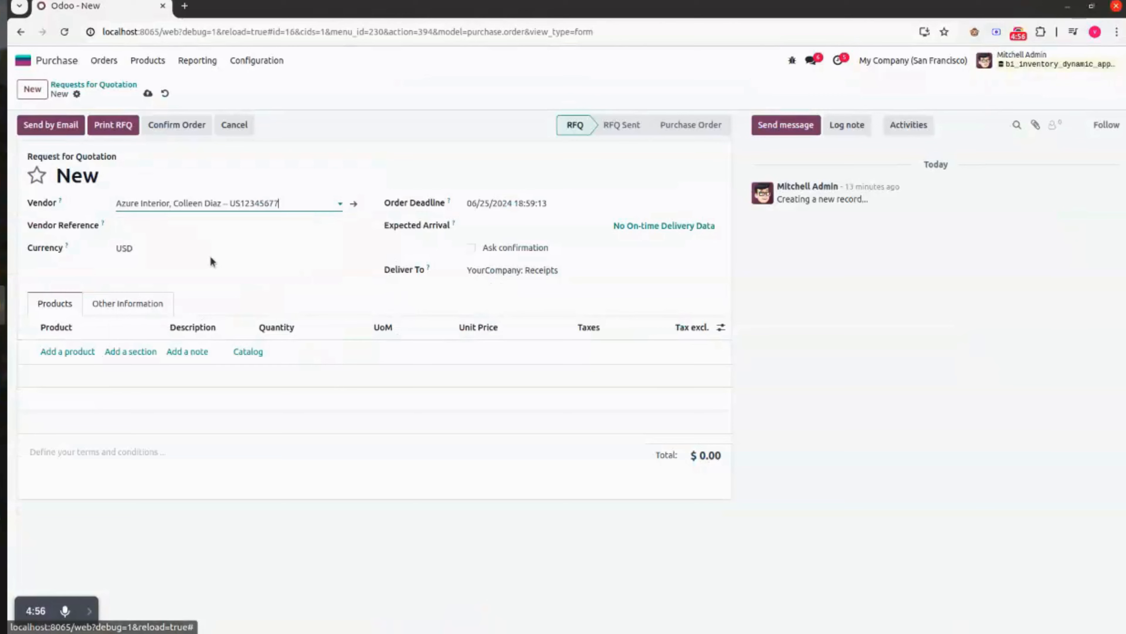
pyautogui.click(68, 351)
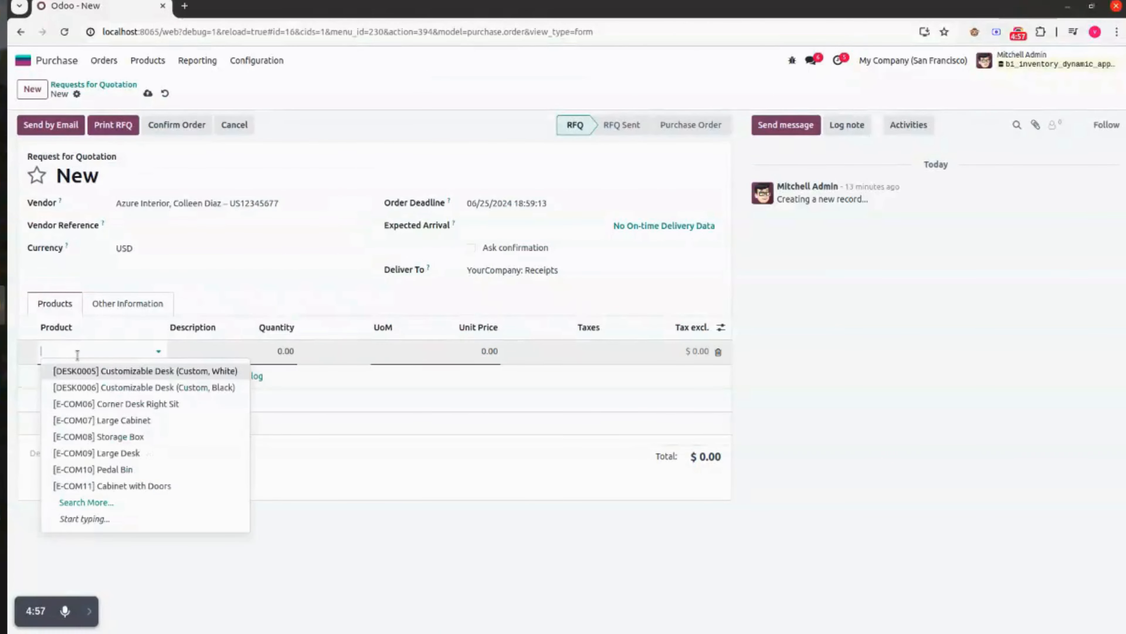
pyautogui.click(144, 422)
pyautogui.click(147, 425)
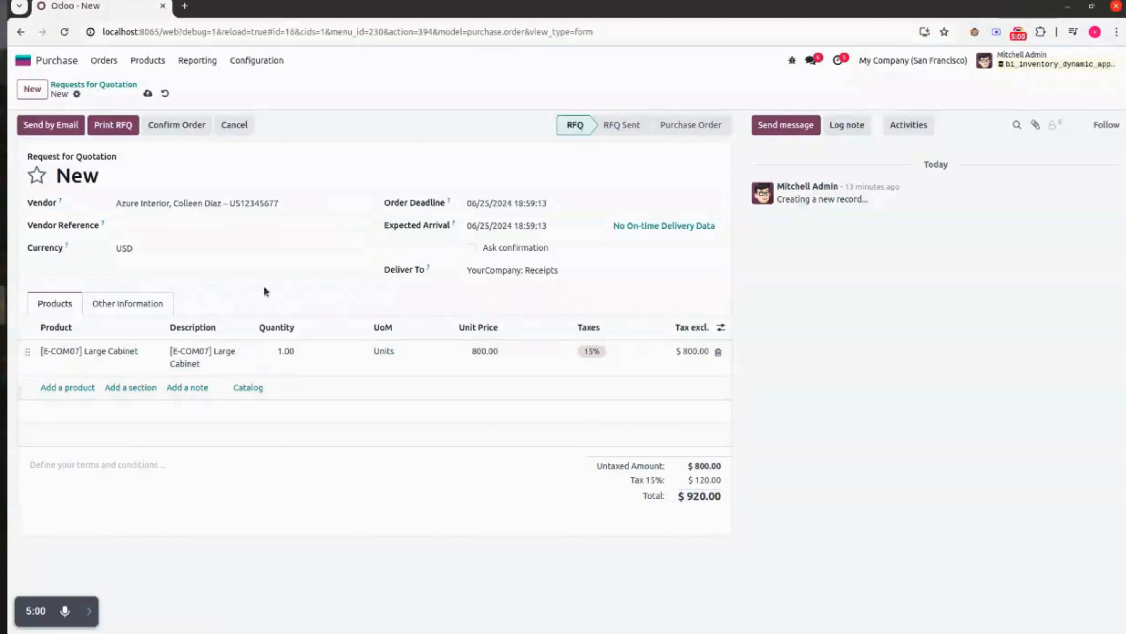
pyautogui.click(148, 93)
# Confirm the Large Cabinet purchase order and validate its related receipt to submit it for approval
pyautogui.click(185, 126)
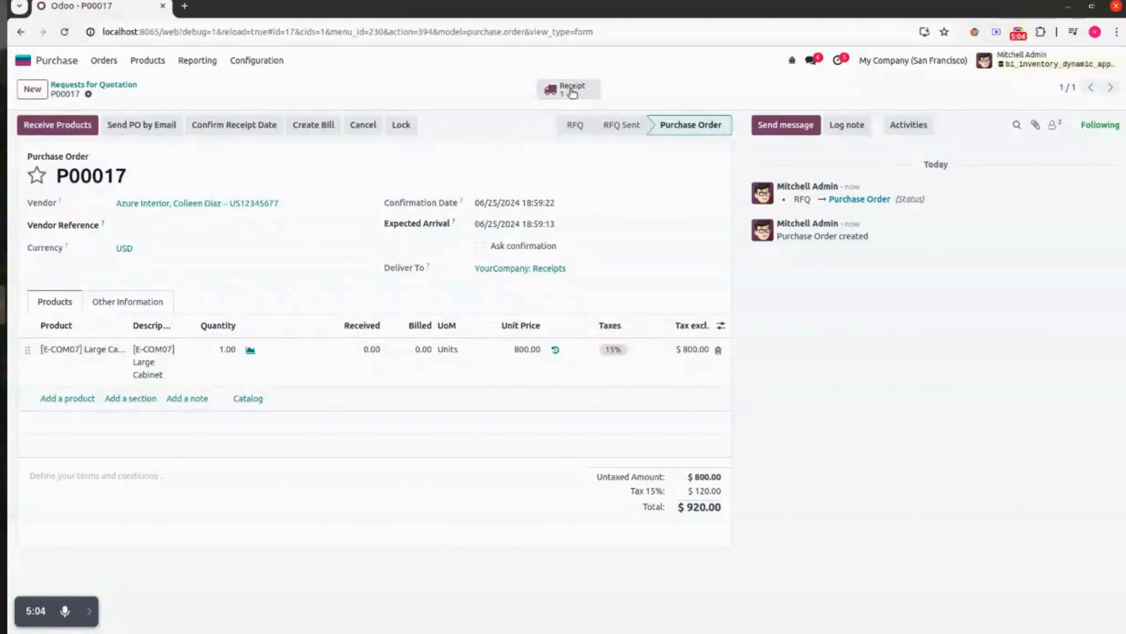
pyautogui.click(570, 90)
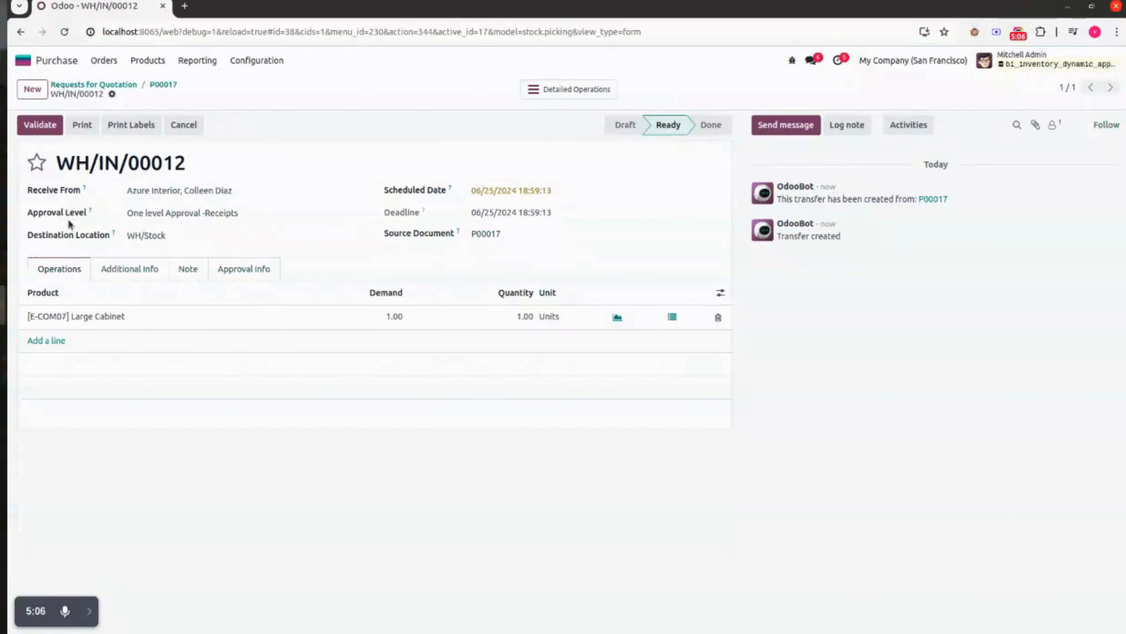
pyautogui.click(264, 269)
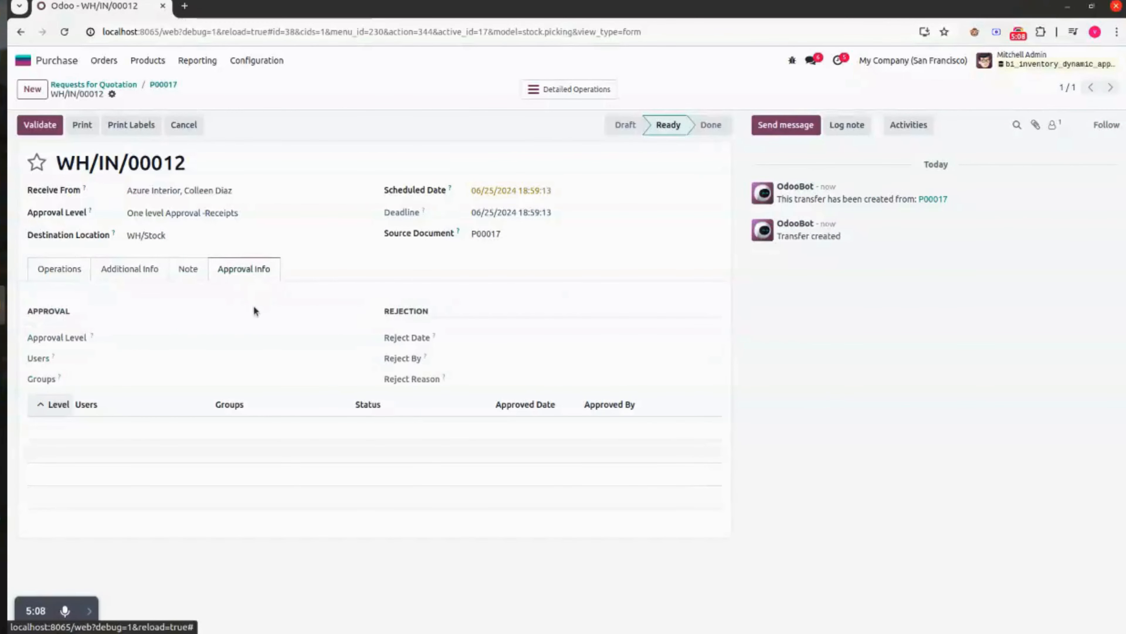
pyautogui.click(40, 125)
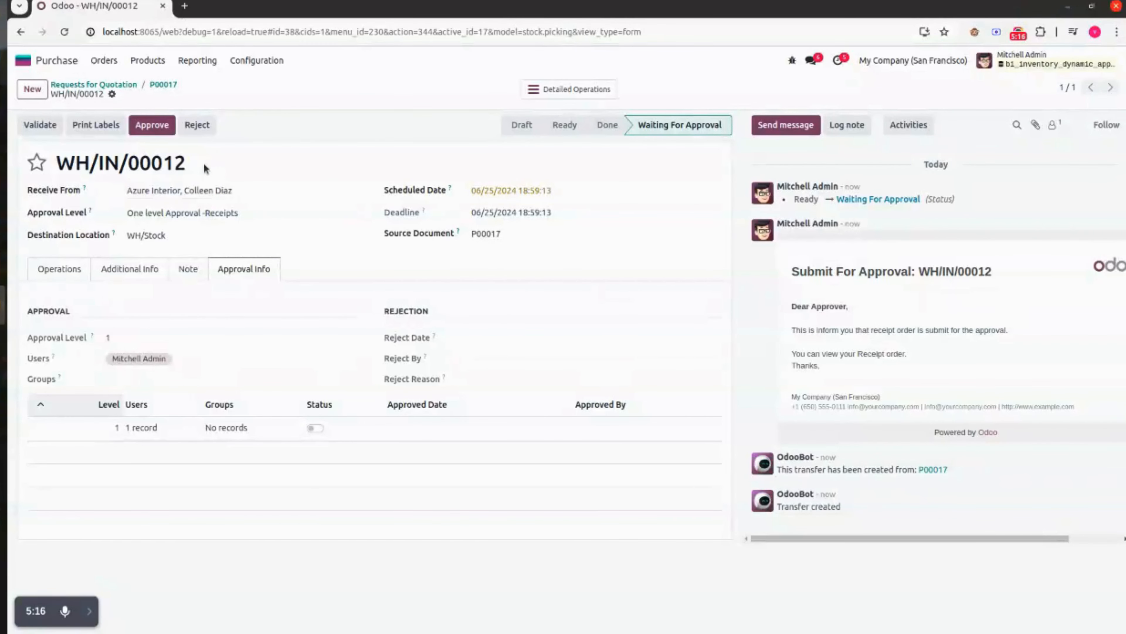
# Reject the Large Cabinet receipt with the reason "This product is not good" and review the recorded rejection details and notifications
pyautogui.click(205, 129)
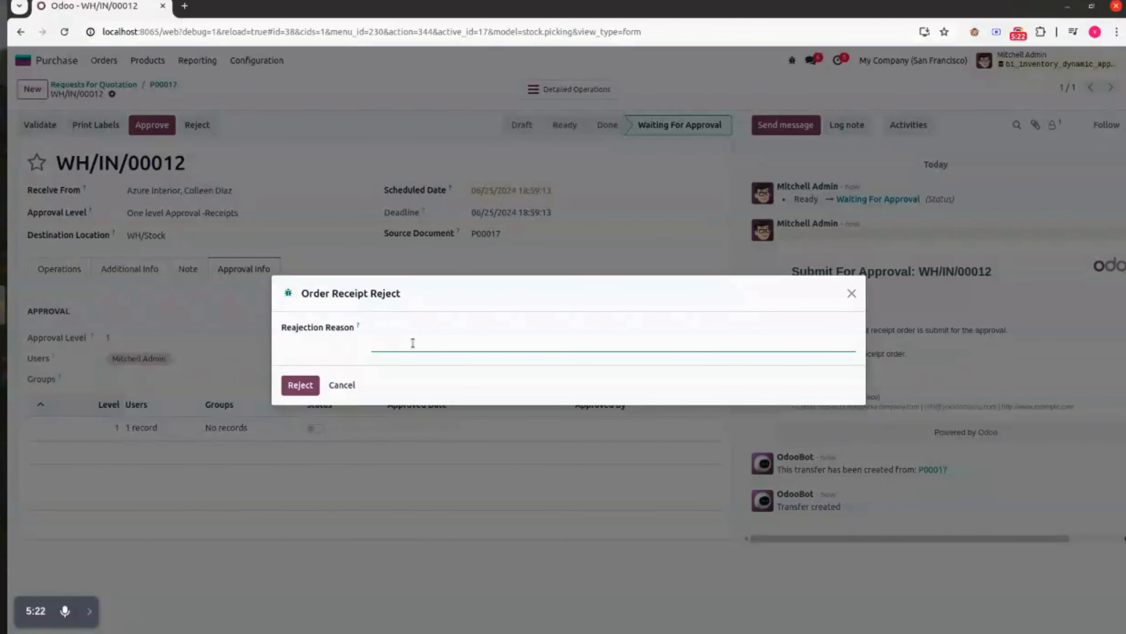
pyautogui.write('This product is not good')
pyautogui.click(89, 612)
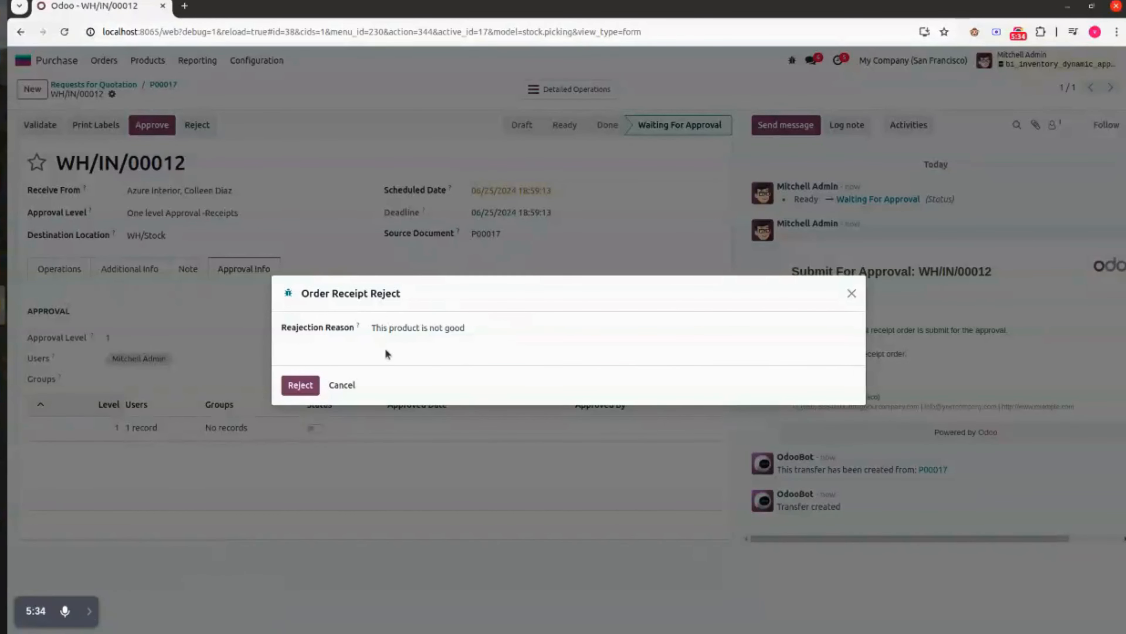
pyautogui.click(299, 385)
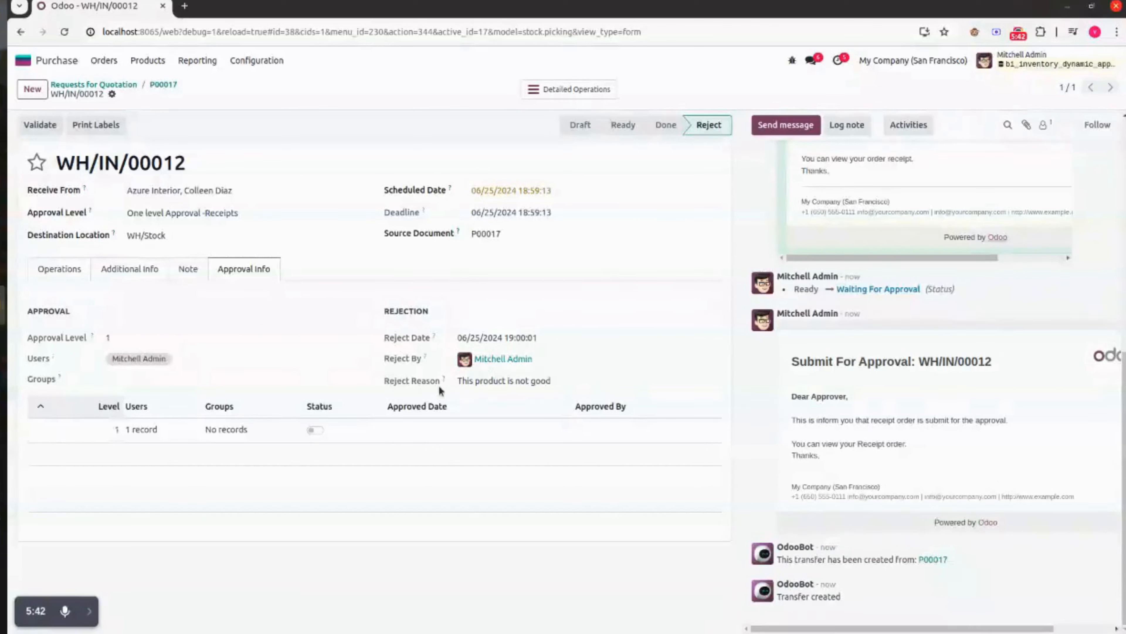
pyautogui.moveTo(458, 386); pyautogui.dragTo(574, 385)
pyautogui.click(581, 386)
pyautogui.scroll(5, 862, 304)
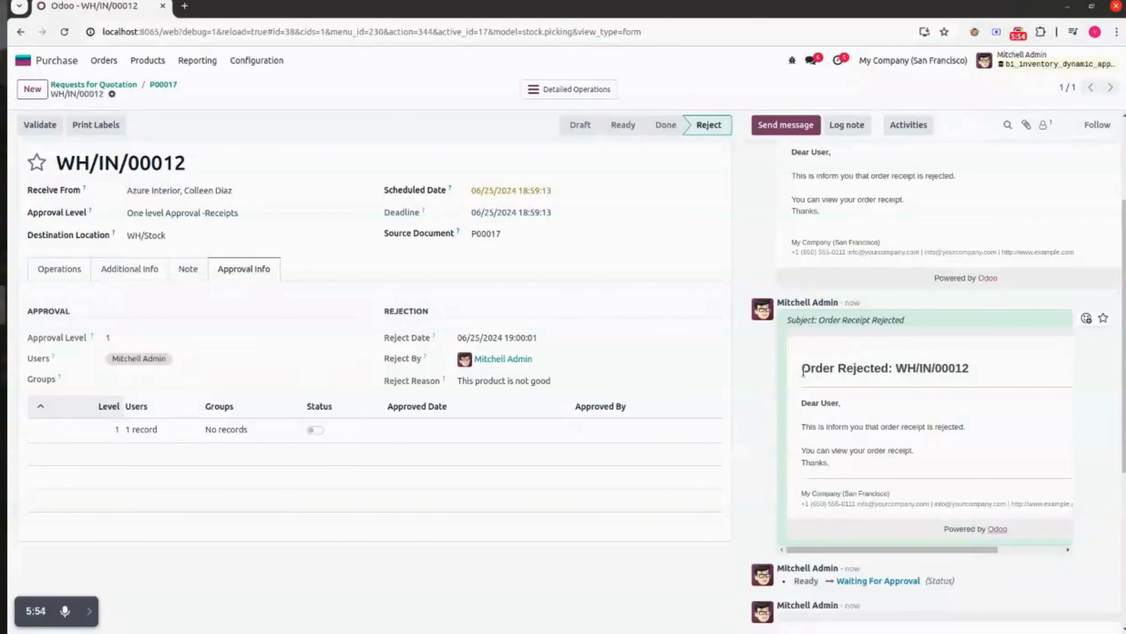
pyautogui.moveTo(803, 371); pyautogui.dragTo(983, 373)
pyautogui.click(983, 373)
pyautogui.scroll(3, 921, 437)
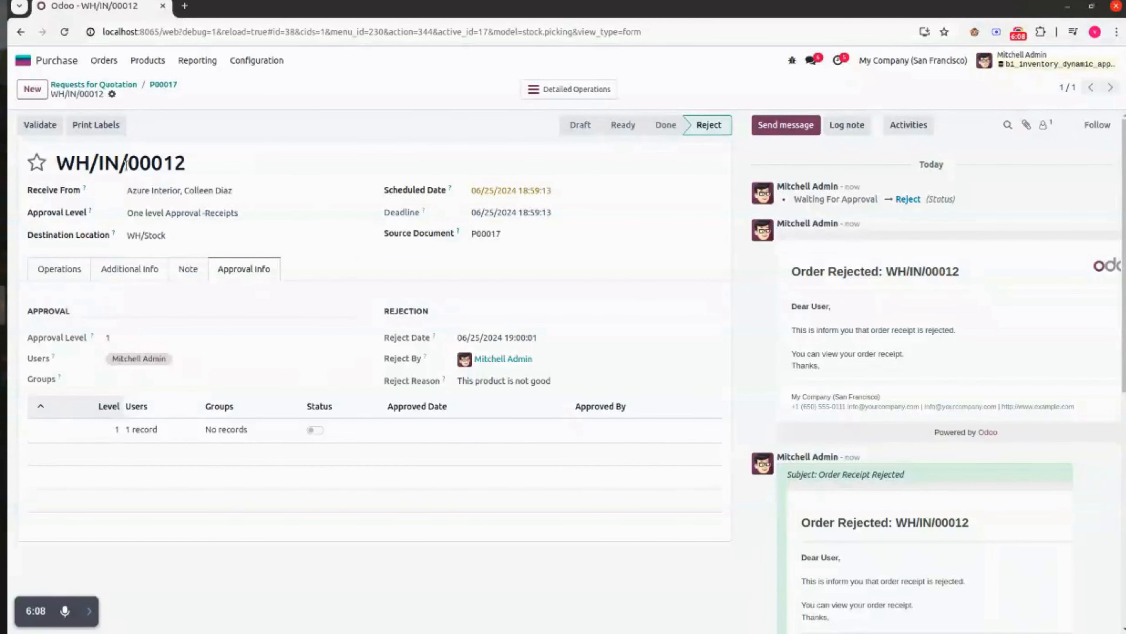
# Create a new quotation in Sales with an Azure Interior contact as customer
pyautogui.click(29, 66)
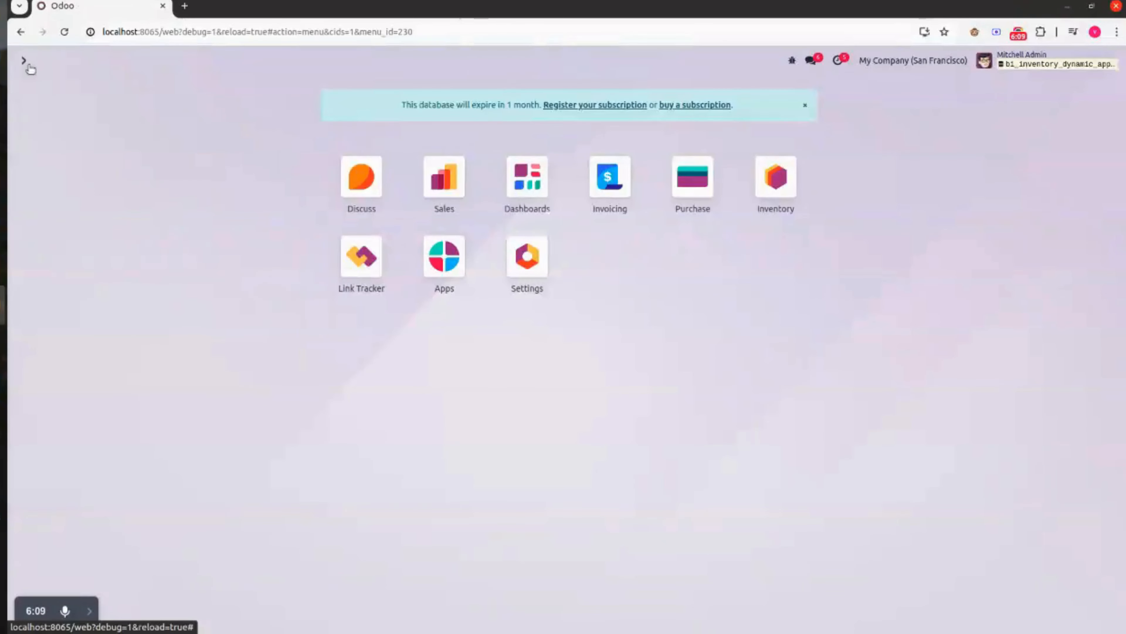
pyautogui.click(465, 193)
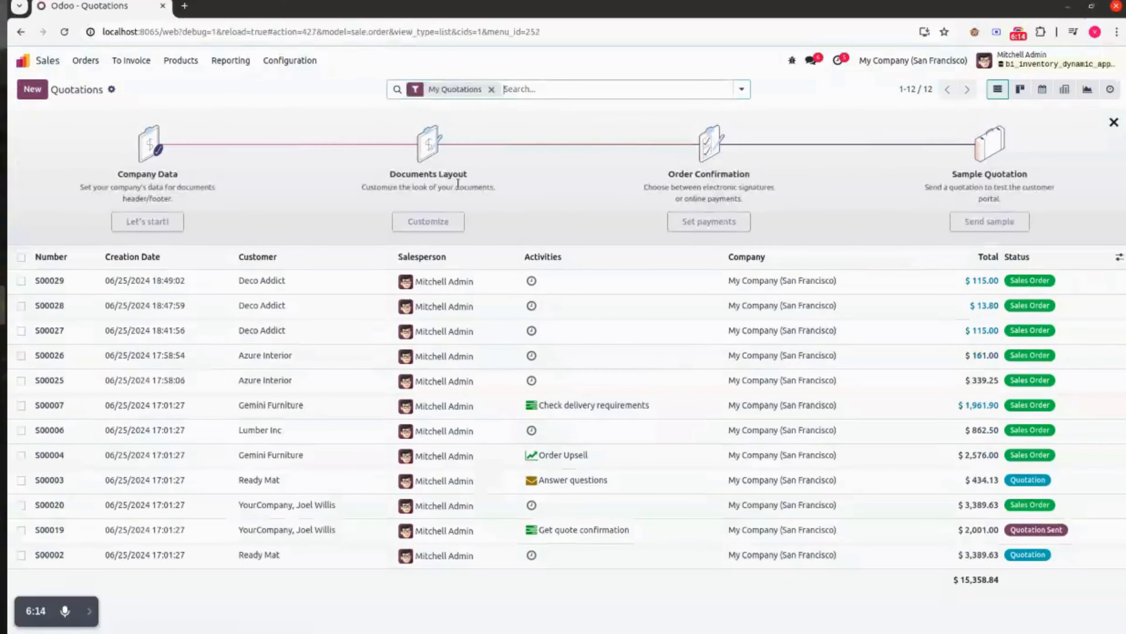
pyautogui.click(32, 90)
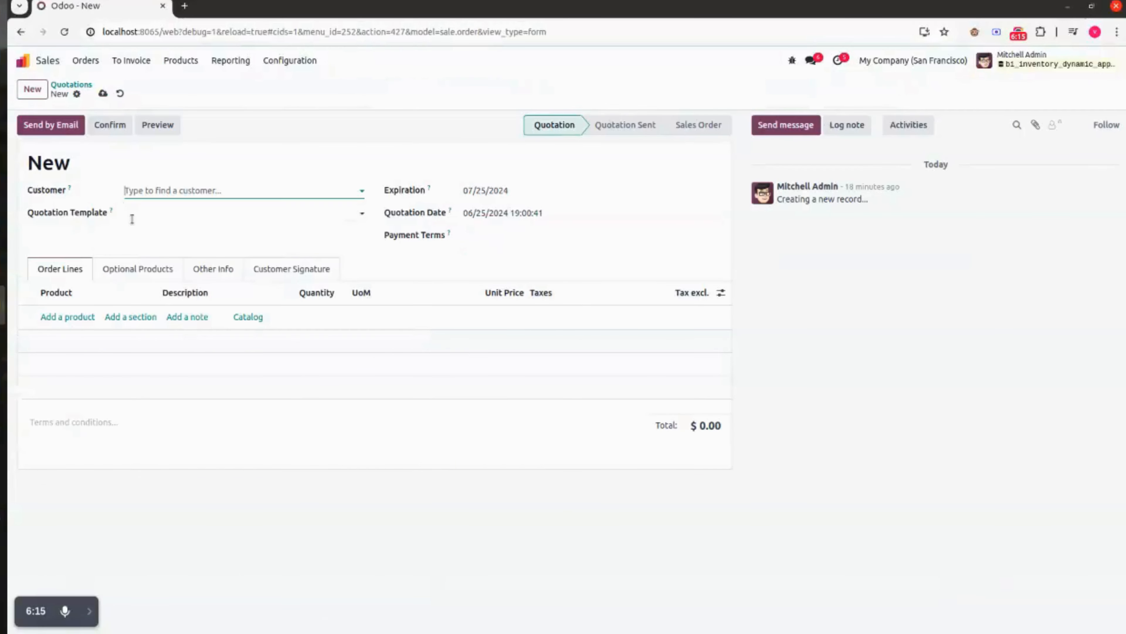
pyautogui.click(159, 190)
pyautogui.click(186, 244)
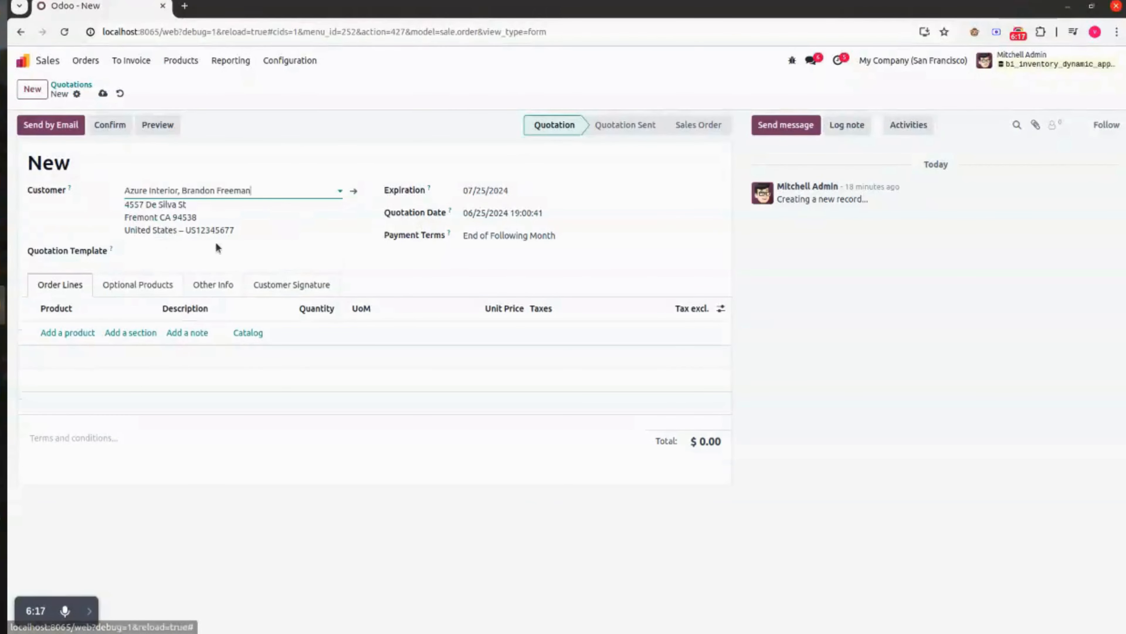
# Add the product [FURN_5555] Cable Management Box to the quotation and save it
pyautogui.click(78, 334)
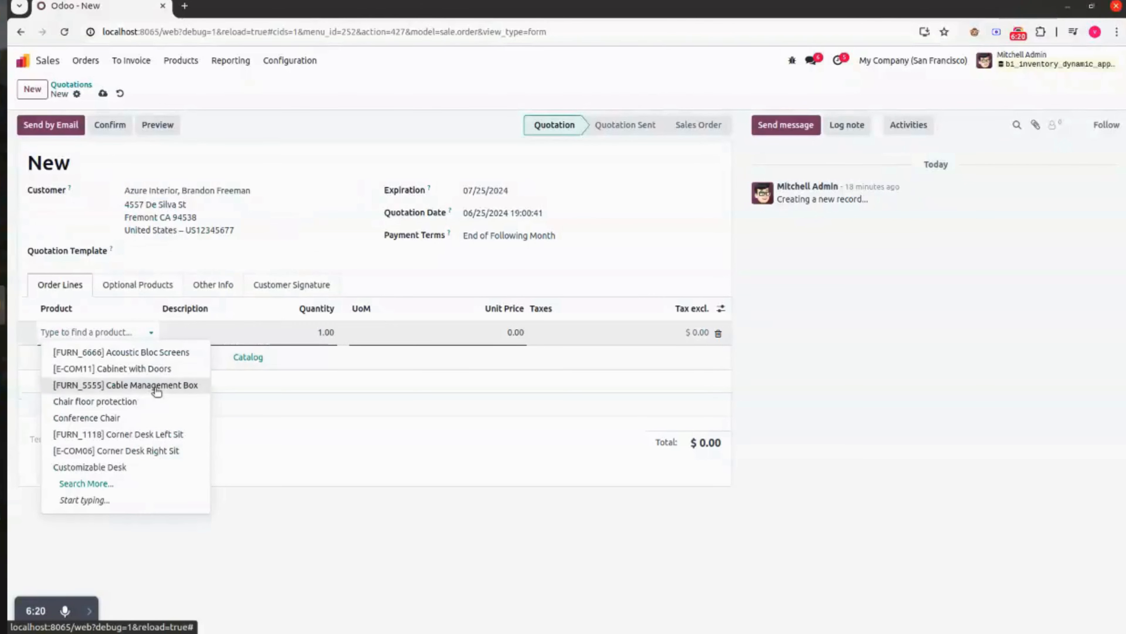
pyautogui.click(156, 385)
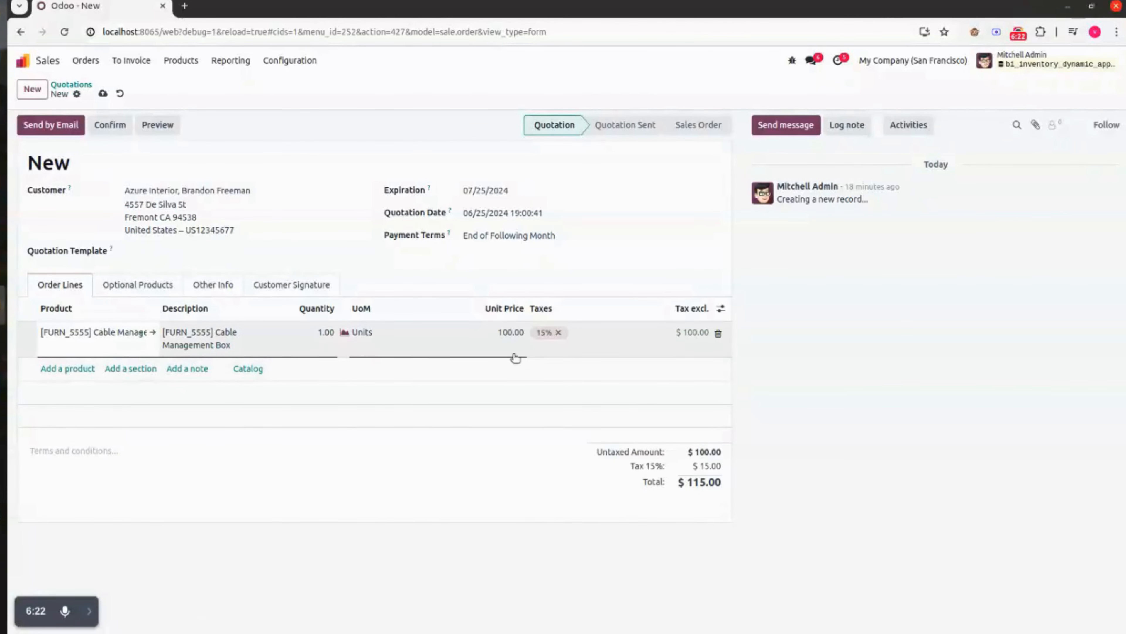
pyautogui.click(103, 93)
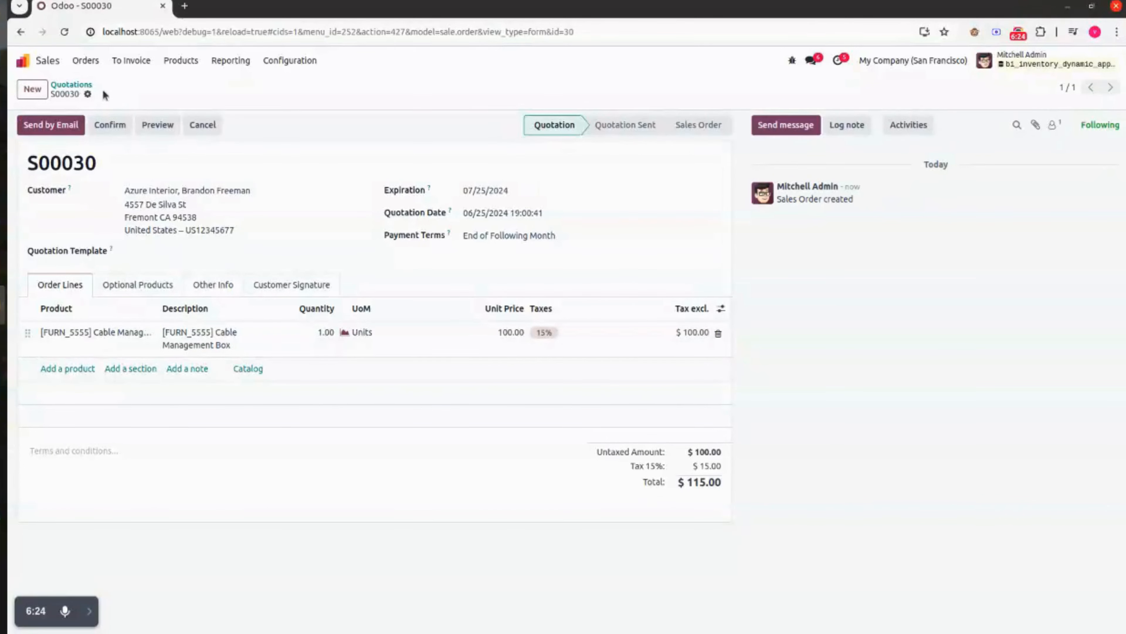
# Confirm the Cable Management Box quotation and open its delivery order to check the approval level choices
pyautogui.click(111, 126)
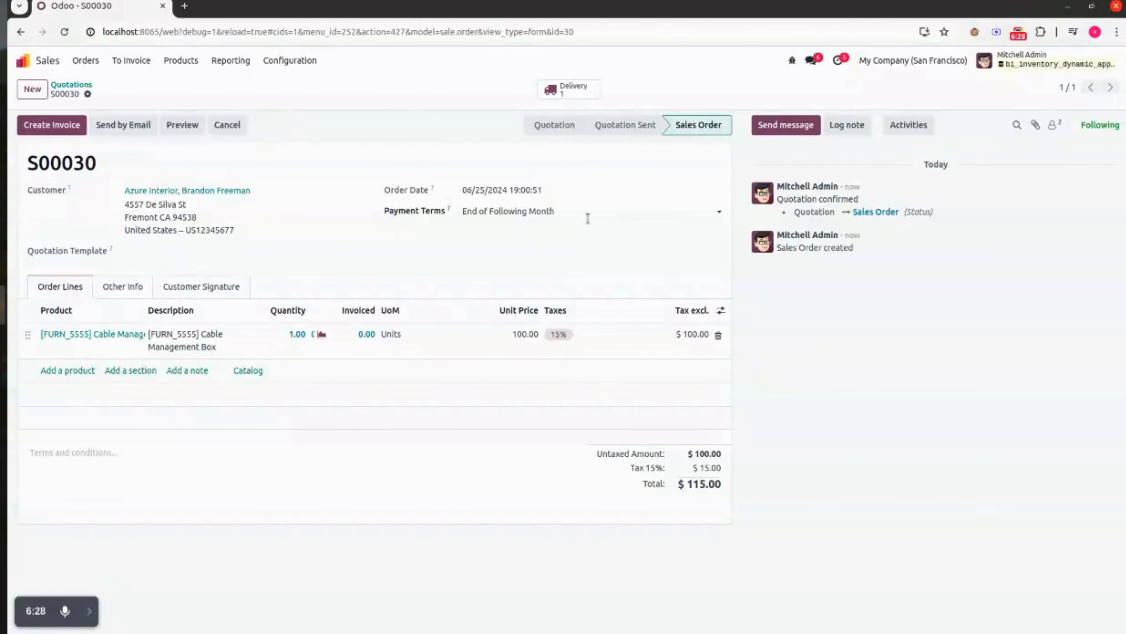
pyautogui.click(570, 93)
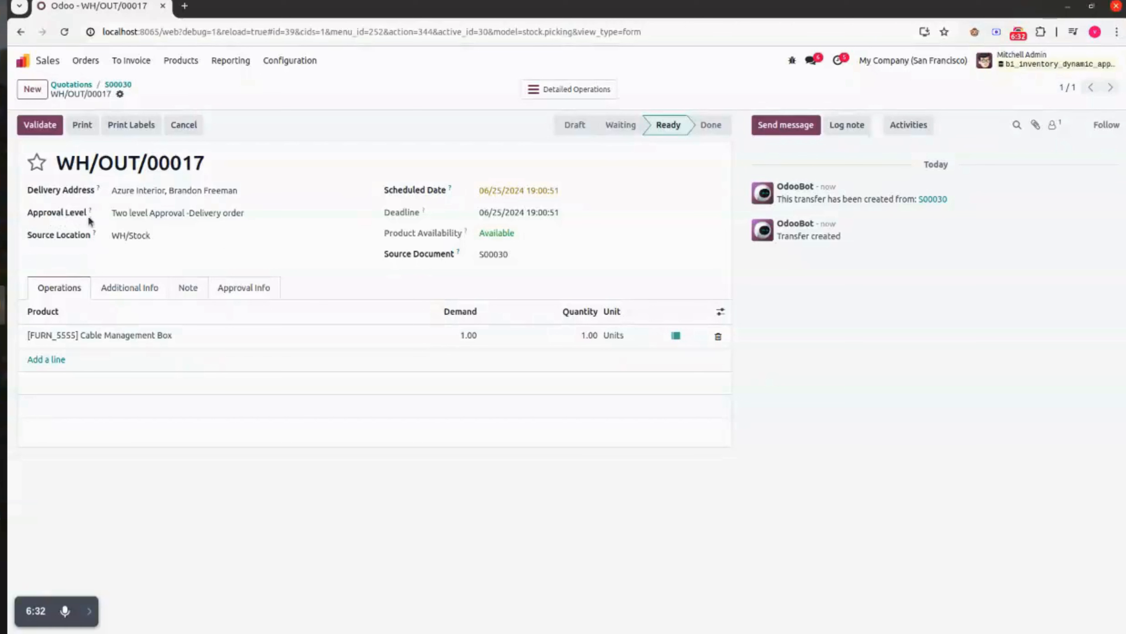
pyautogui.click(270, 211)
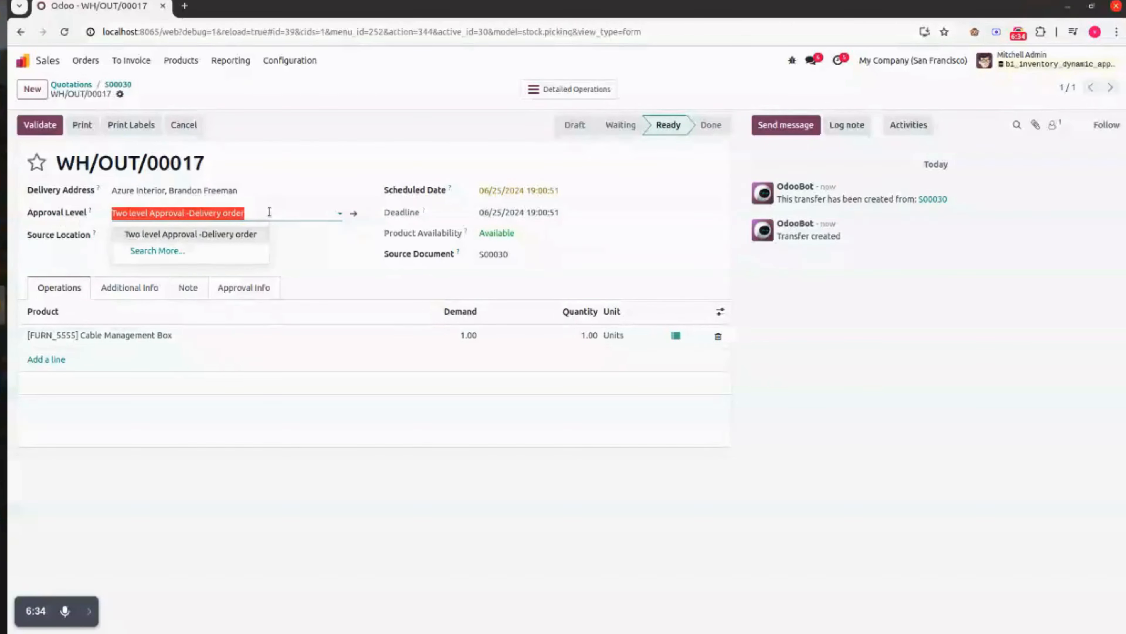
pyautogui.click(317, 250)
# Duplicate the delivery order's browser tab and open the Inventory overview in the new tab
pyautogui.rightClick(133, 7)
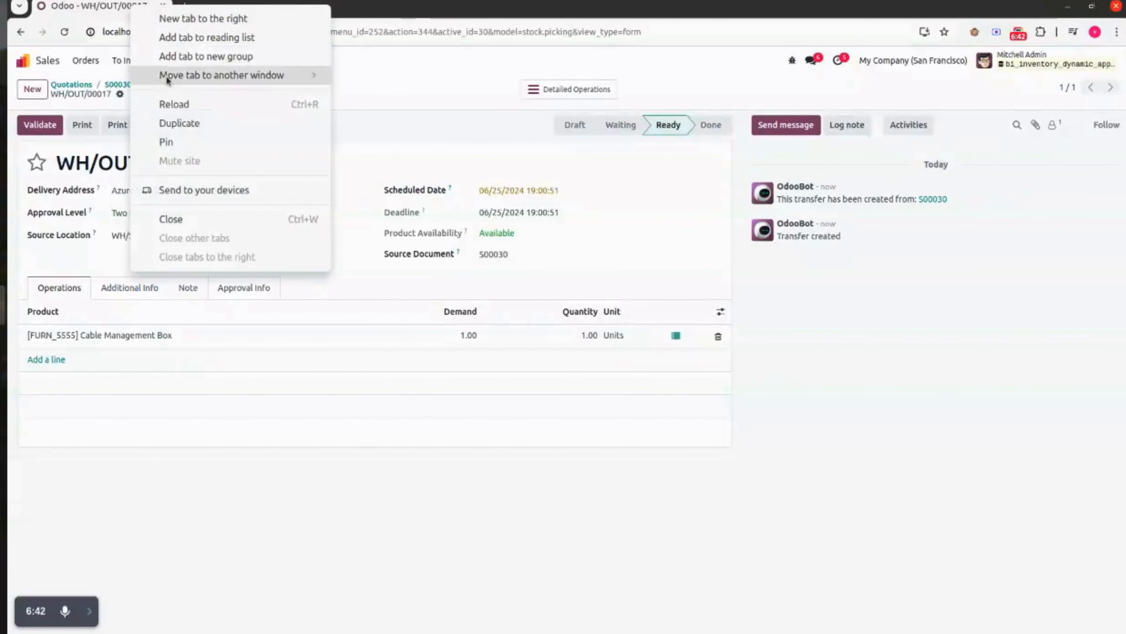
pyautogui.click(197, 122)
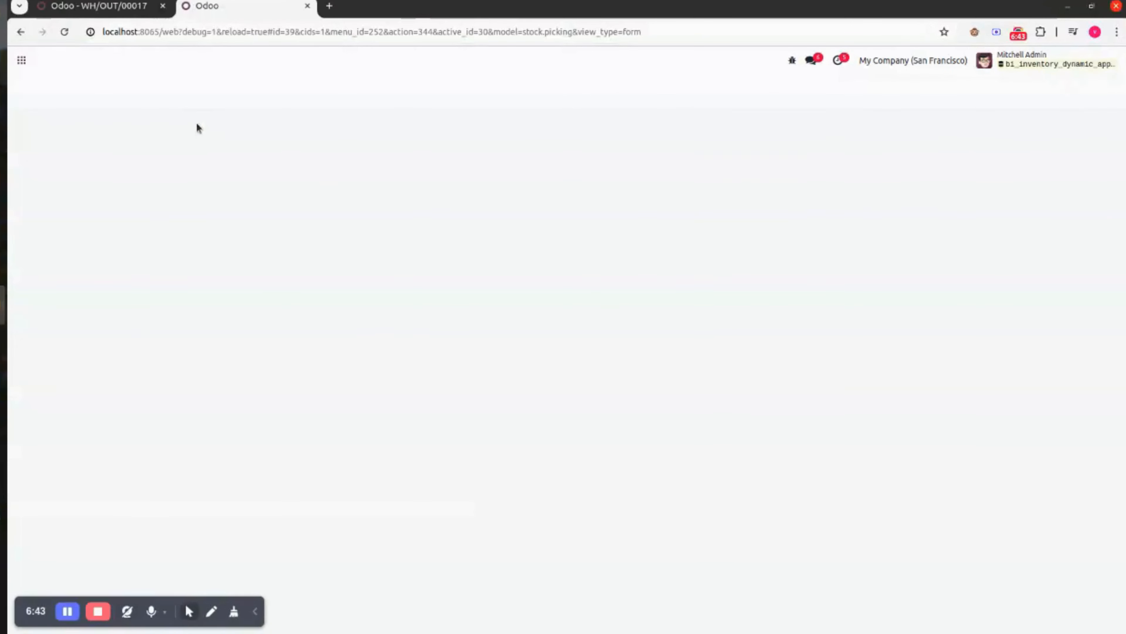
pyautogui.click(257, 618)
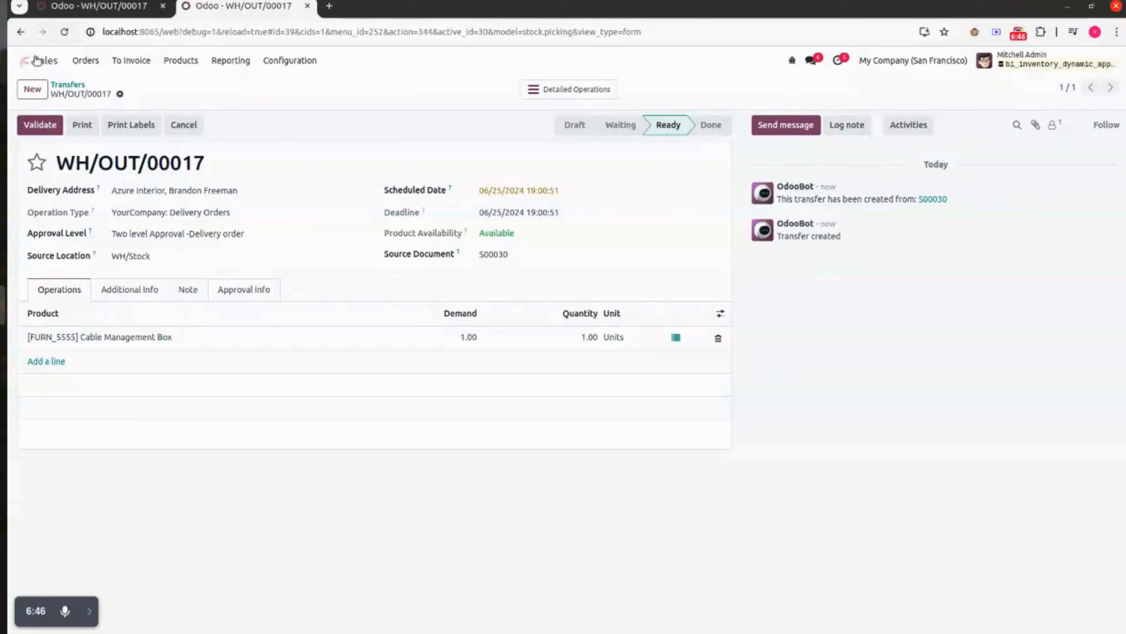
pyautogui.click(23, 60)
pyautogui.click(778, 187)
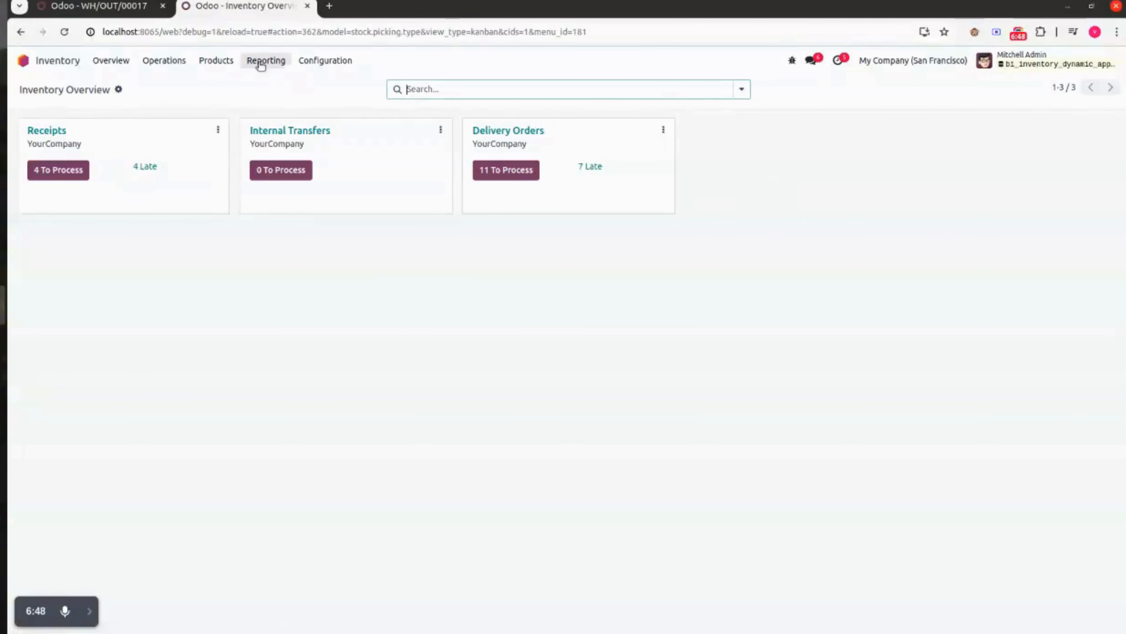
# Check the Waiting For Approval and My Approval order lists in Inventory
pyautogui.click(171, 62)
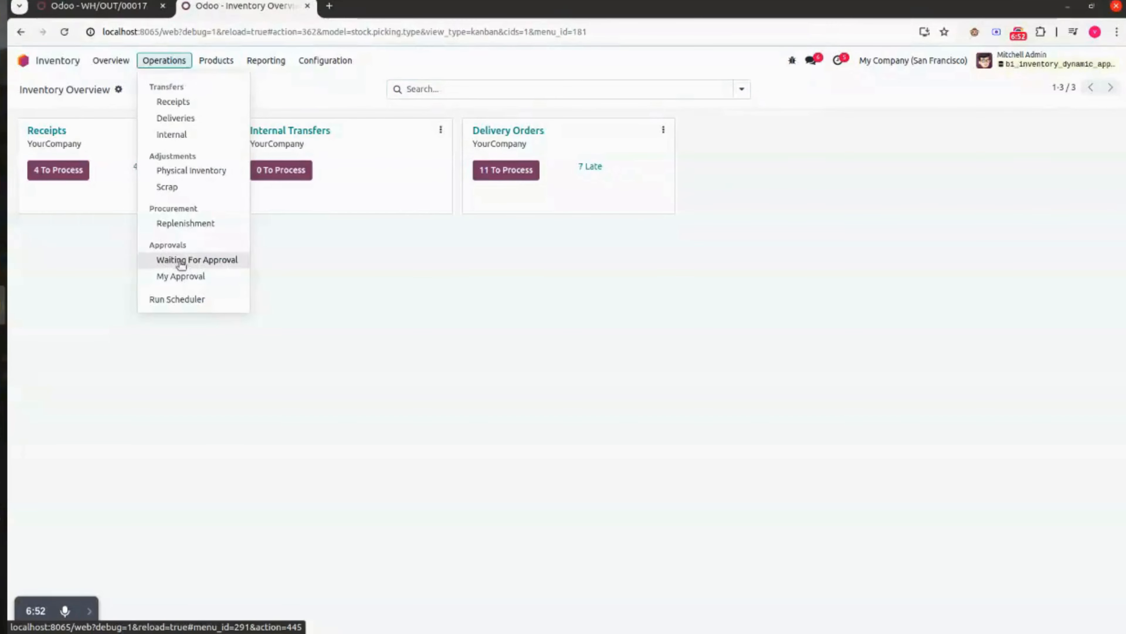
pyautogui.click(224, 261)
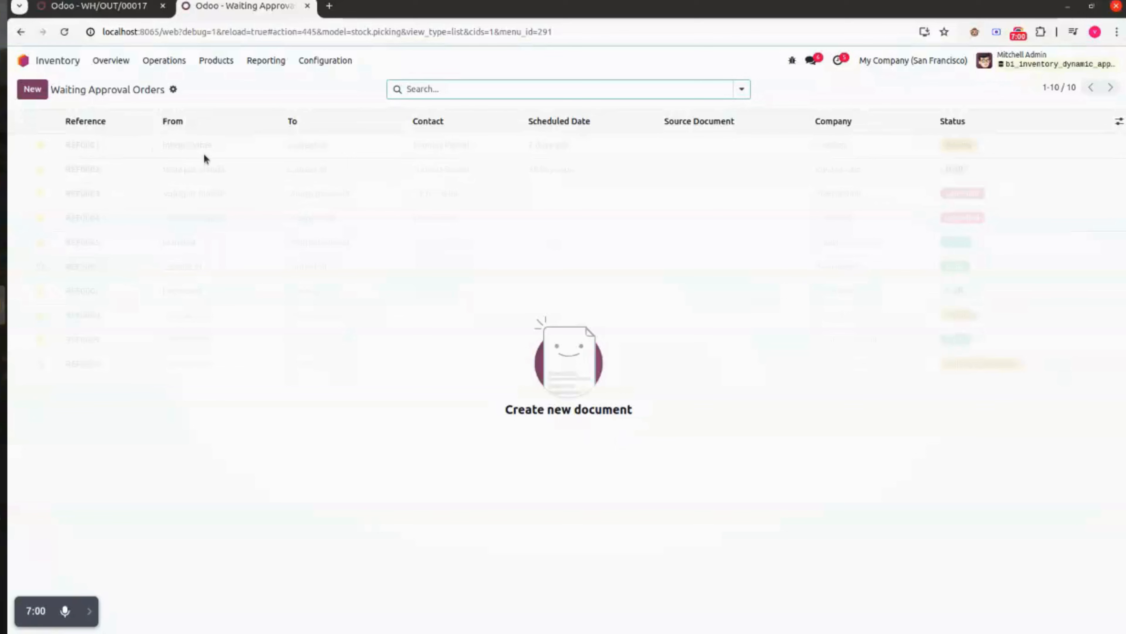
pyautogui.click(177, 62)
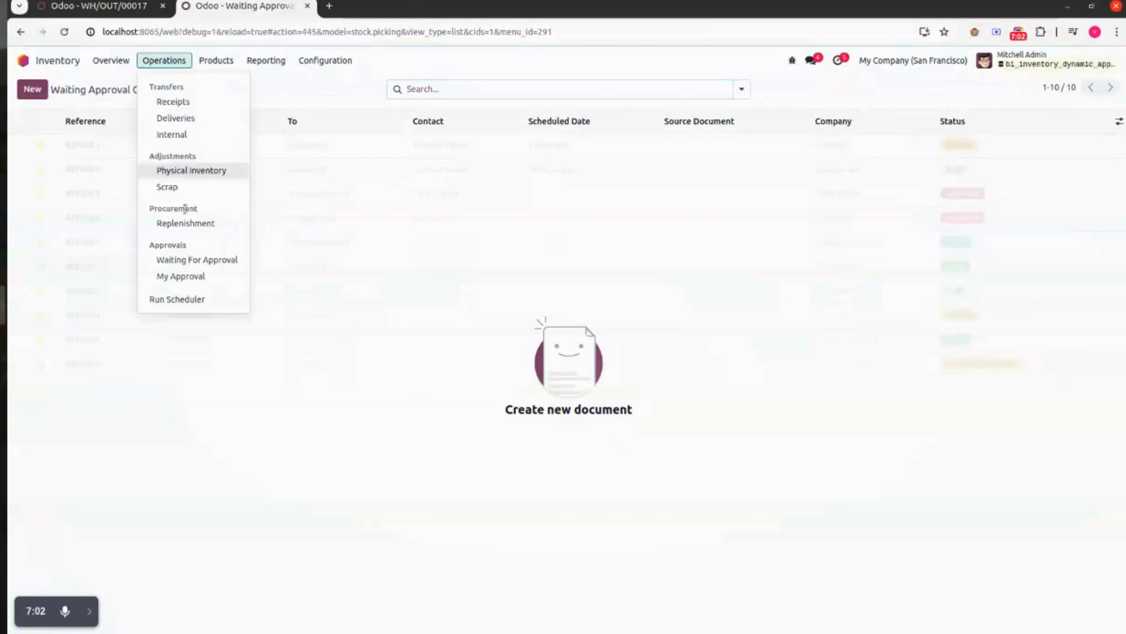
pyautogui.click(212, 282)
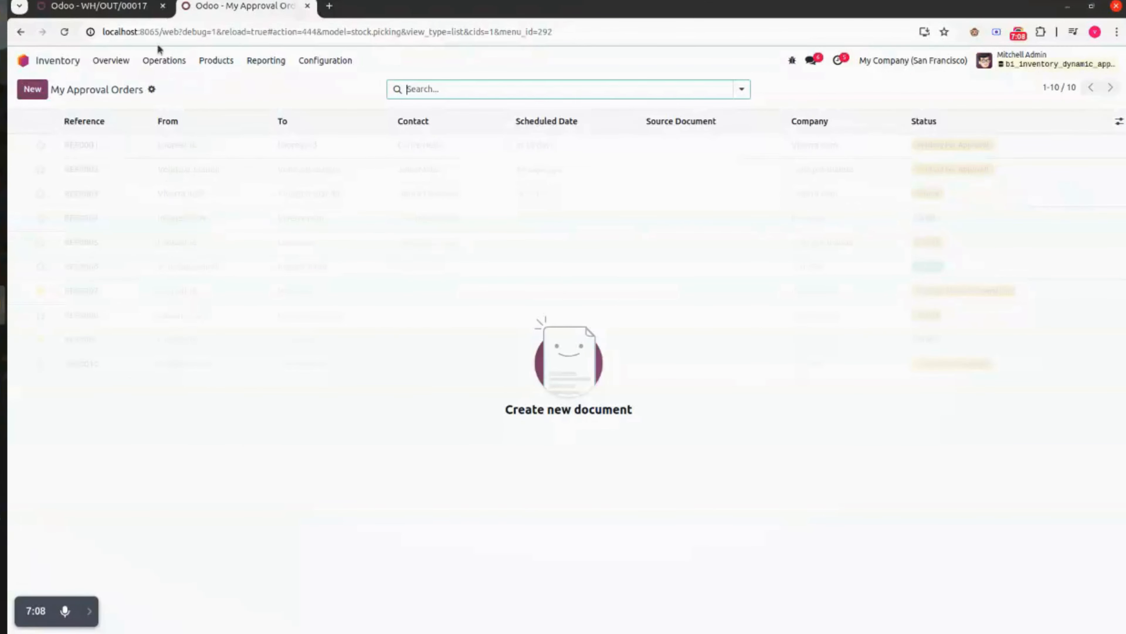
# Validate delivery order WH/OUT/00017 and open it from Inventory's Waiting For Approval list
pyautogui.click(119, 11)
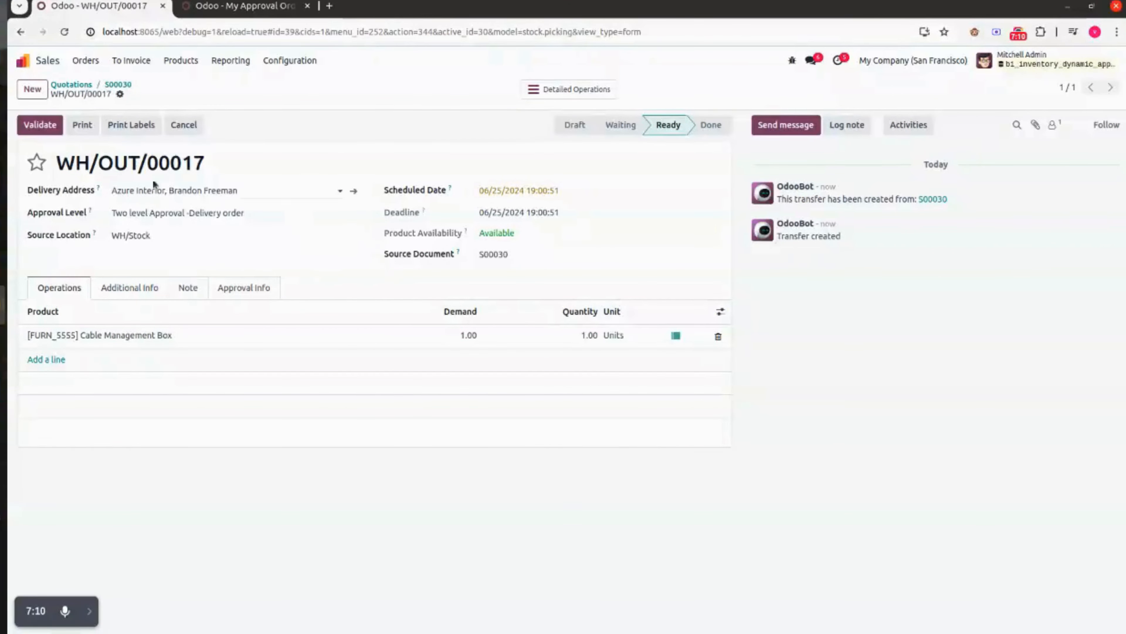
pyautogui.click(58, 126)
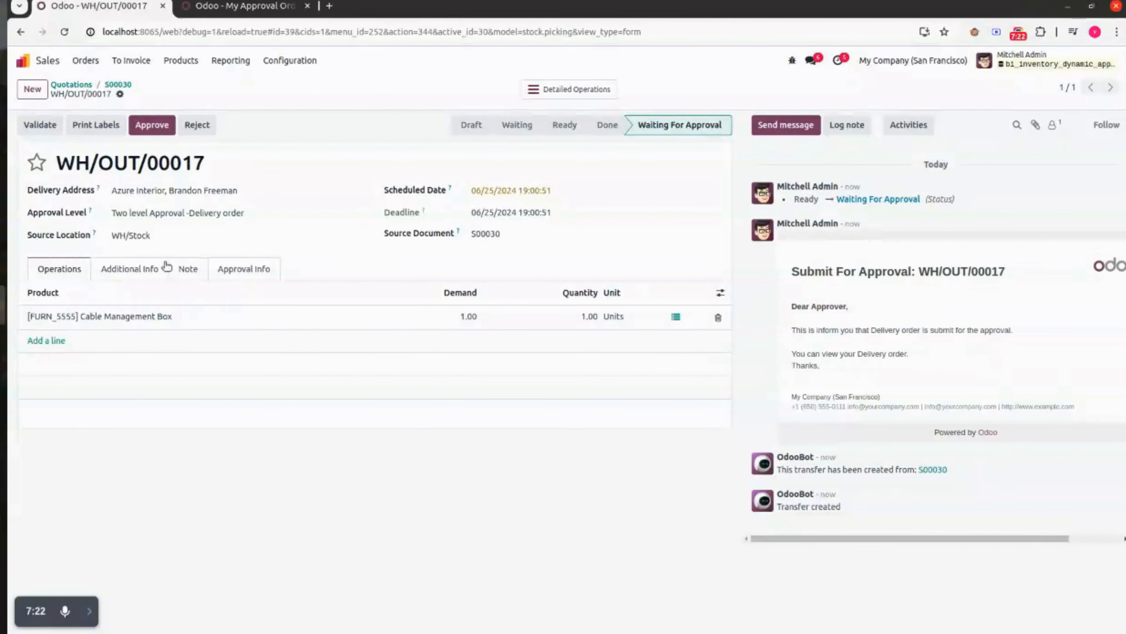
pyautogui.click(235, 6)
pyautogui.click(24, 61)
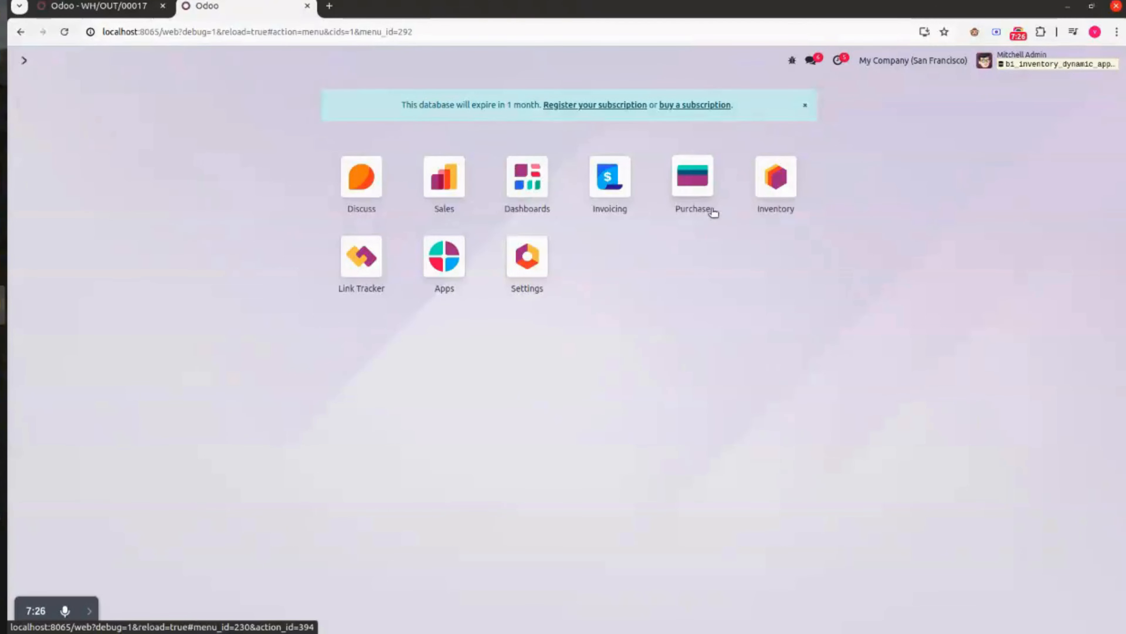
pyautogui.click(787, 177)
pyautogui.click(168, 62)
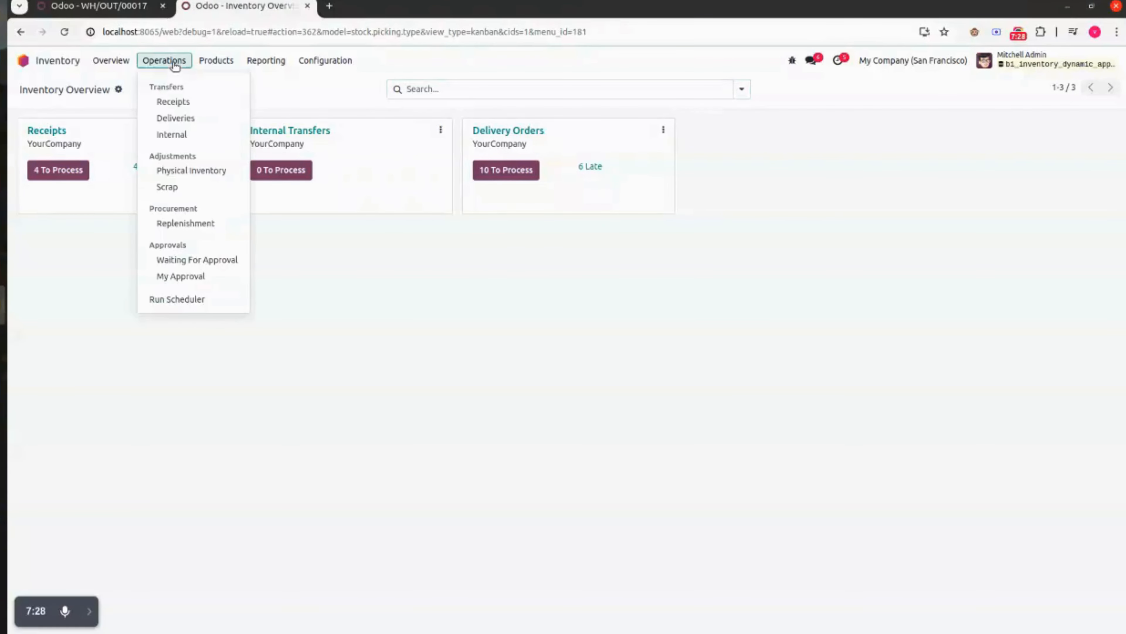
pyautogui.click(226, 262)
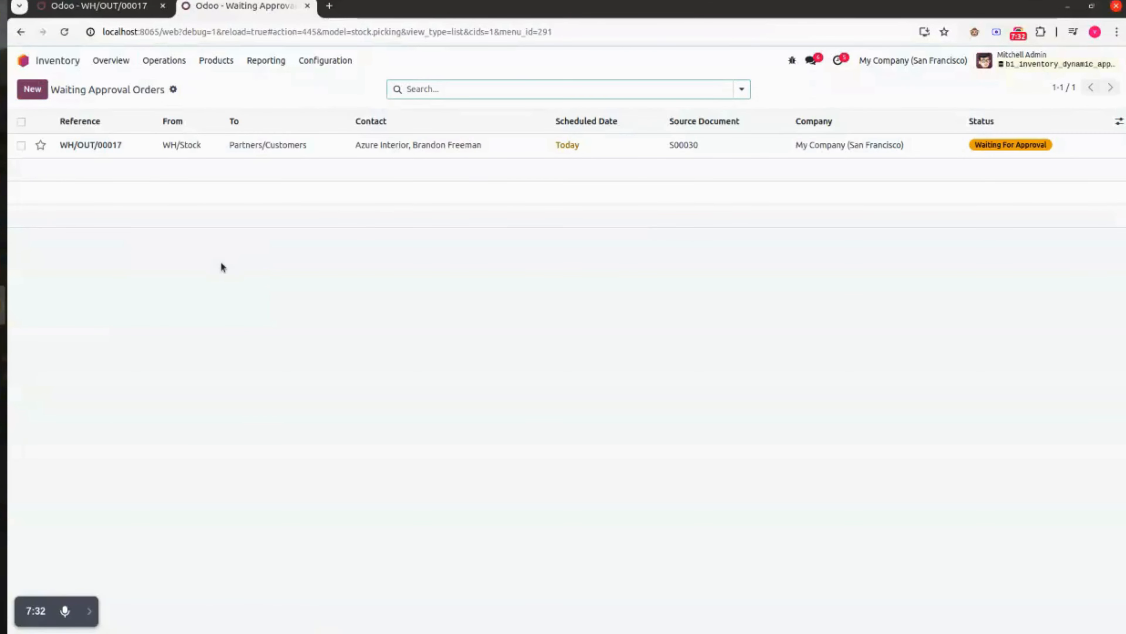
pyautogui.click(288, 145)
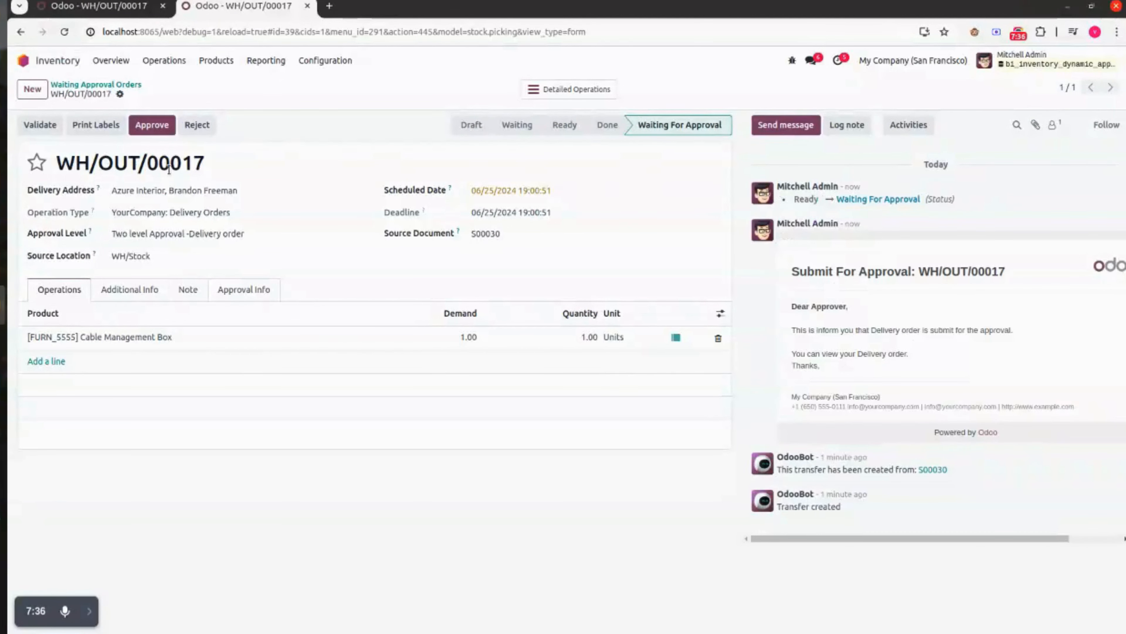
# Open WH/OUT/00017 from Inventory's My Approval list
pyautogui.click(134, 87)
pyautogui.click(175, 62)
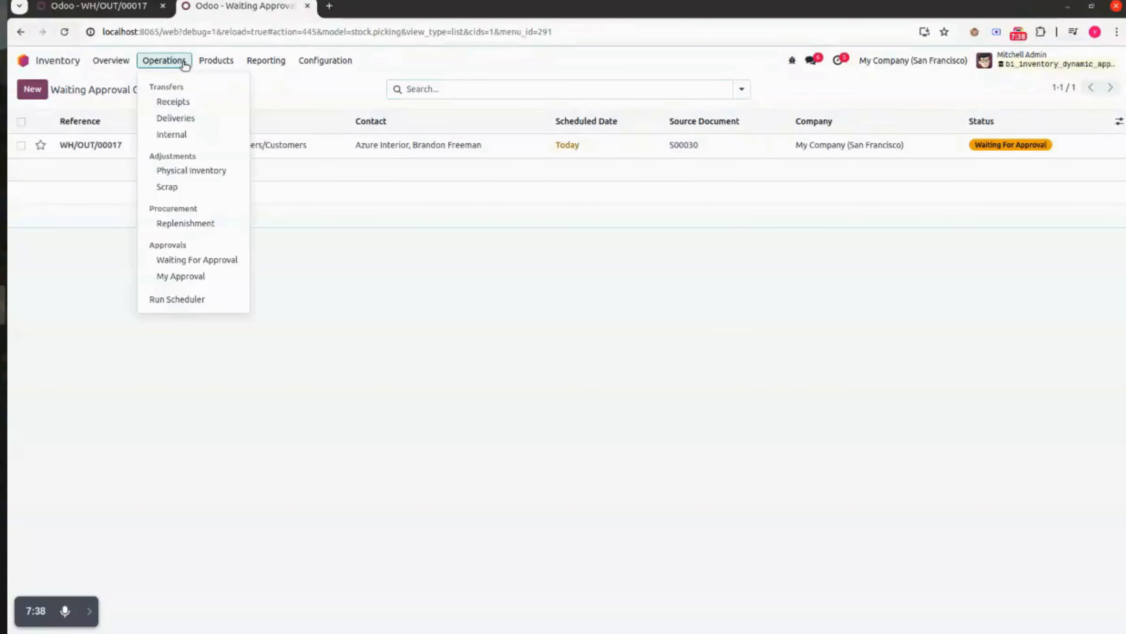
pyautogui.click(183, 275)
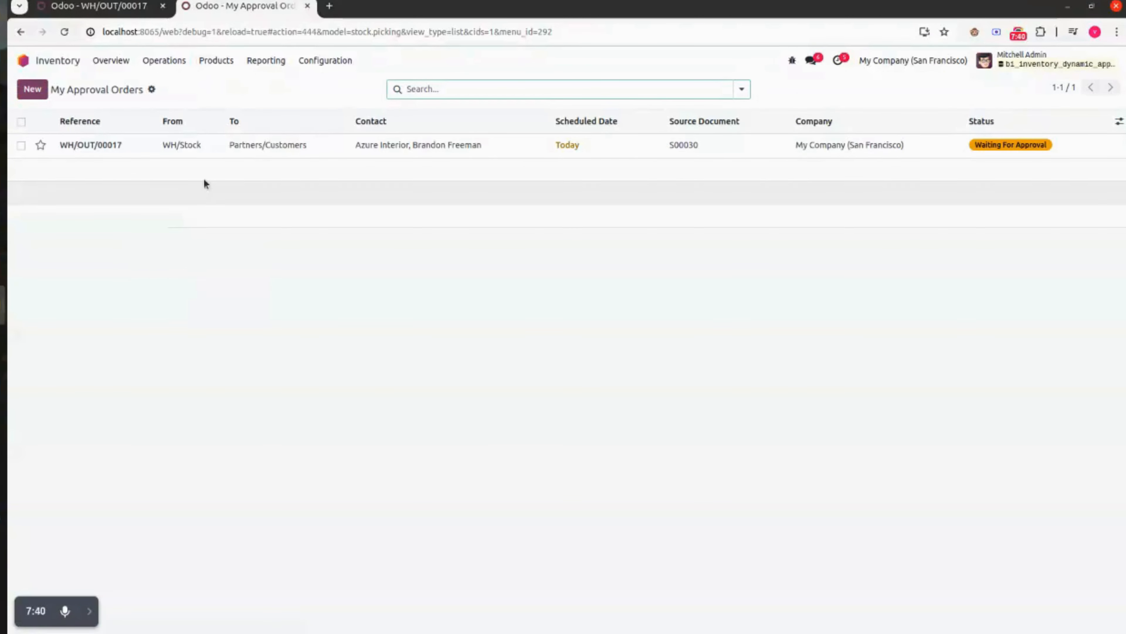
pyautogui.click(233, 148)
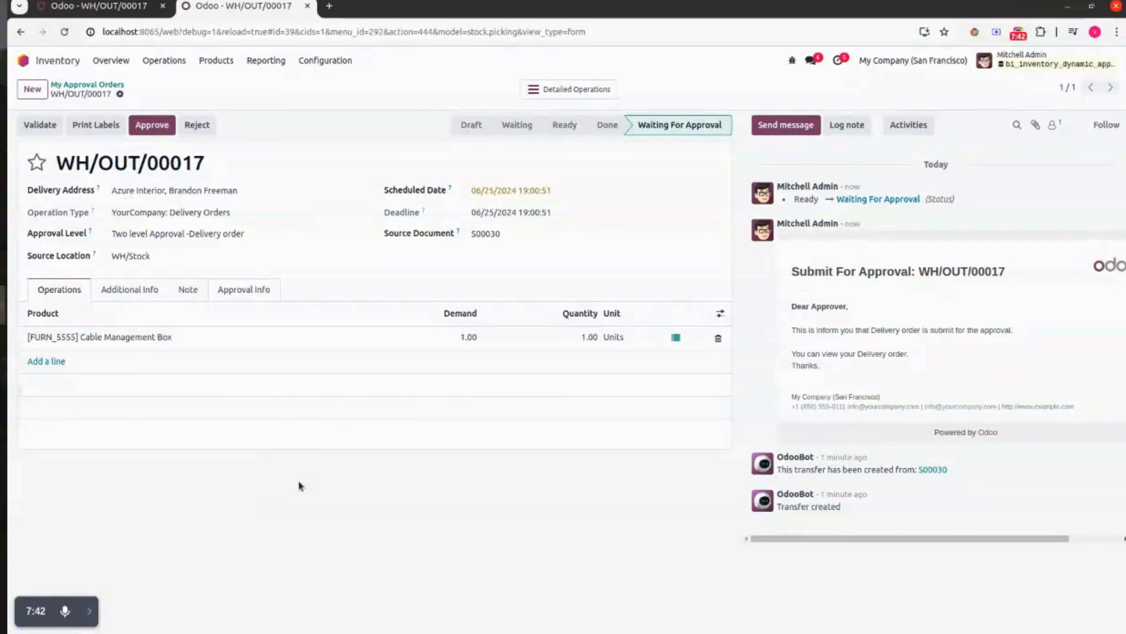
# Return to WH/OUT/00017 in Sales and approve both approval levels, reviewing the approval information between them
pyautogui.hotkey('ctrl', 'pageup')
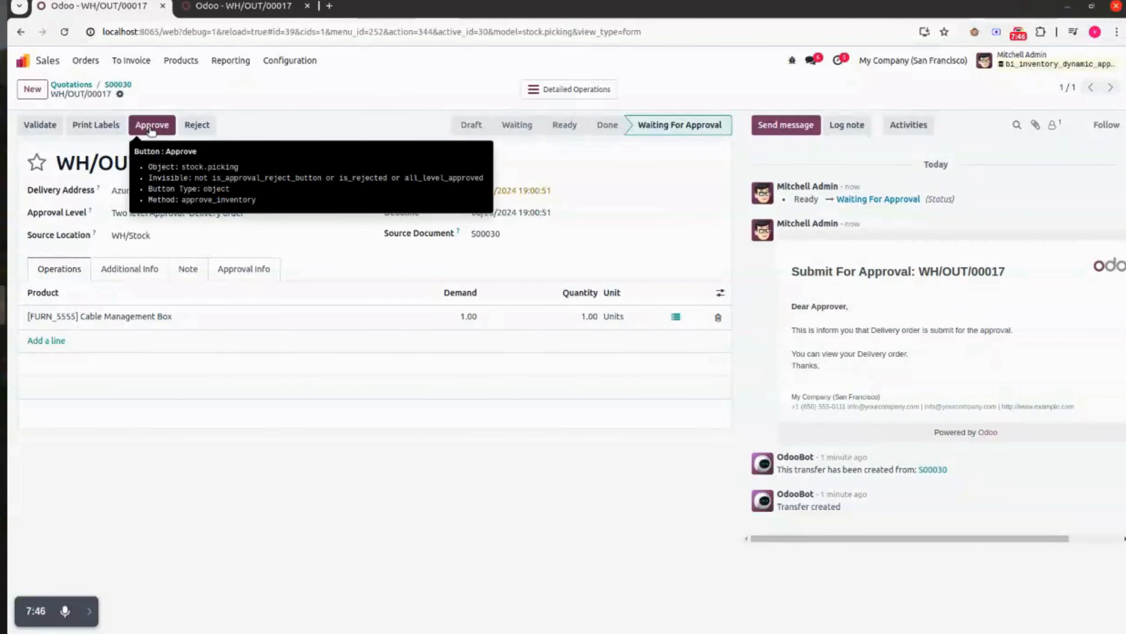
pyautogui.click(258, 277)
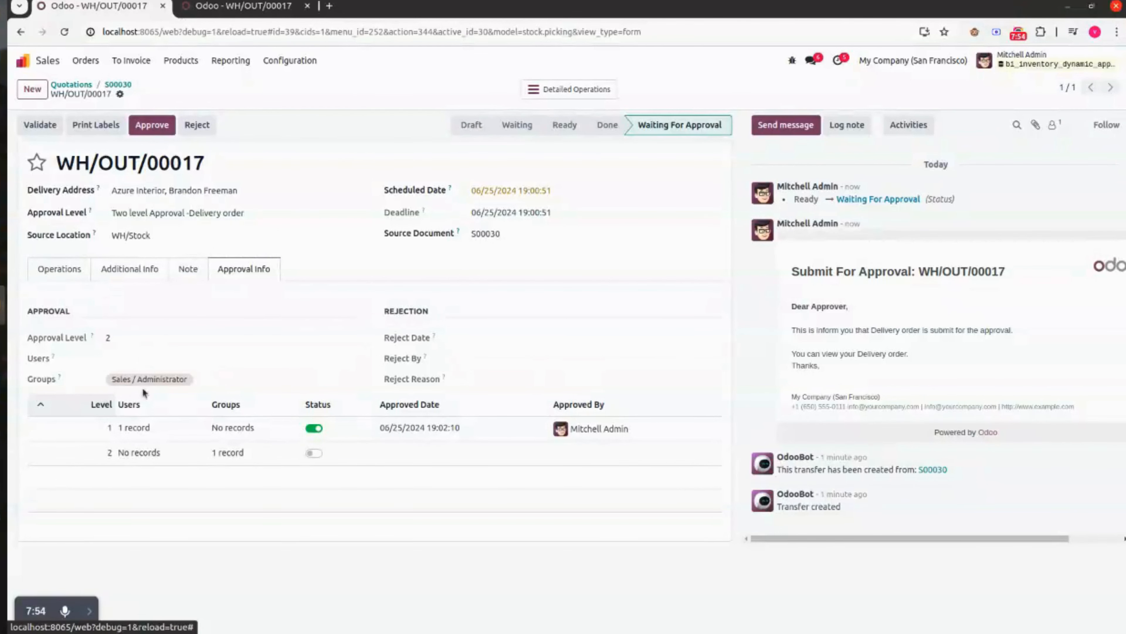
pyautogui.click(152, 125)
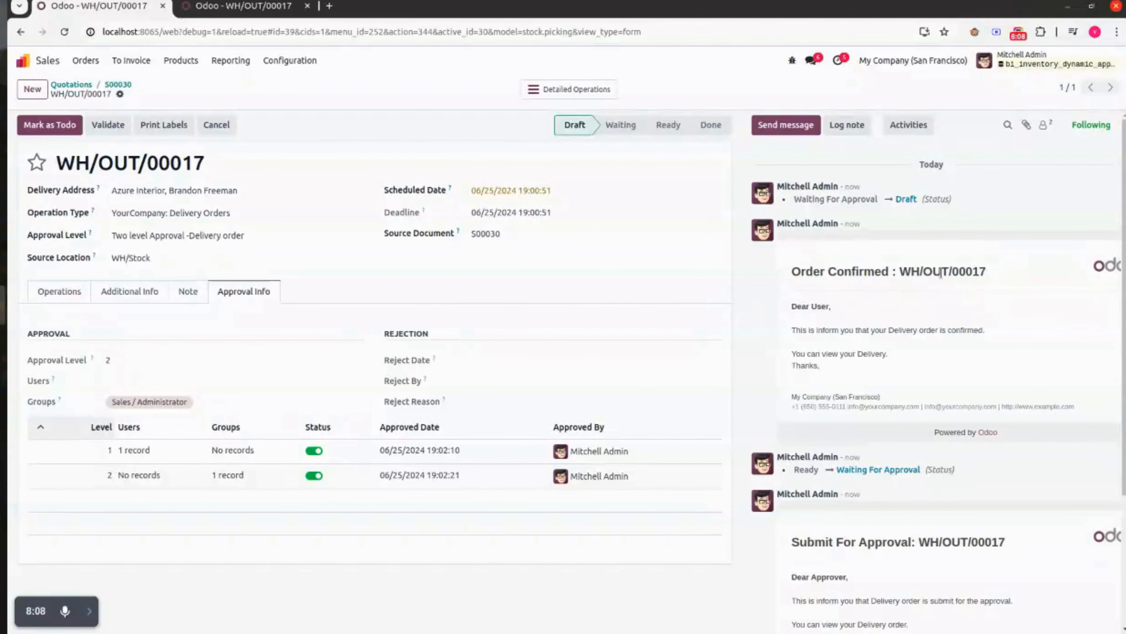
# Create and save a new quotation for an Azure Interior contact with the product [FURN_5555] Cable Management Box
pyautogui.click(71, 84)
pyautogui.click(32, 88)
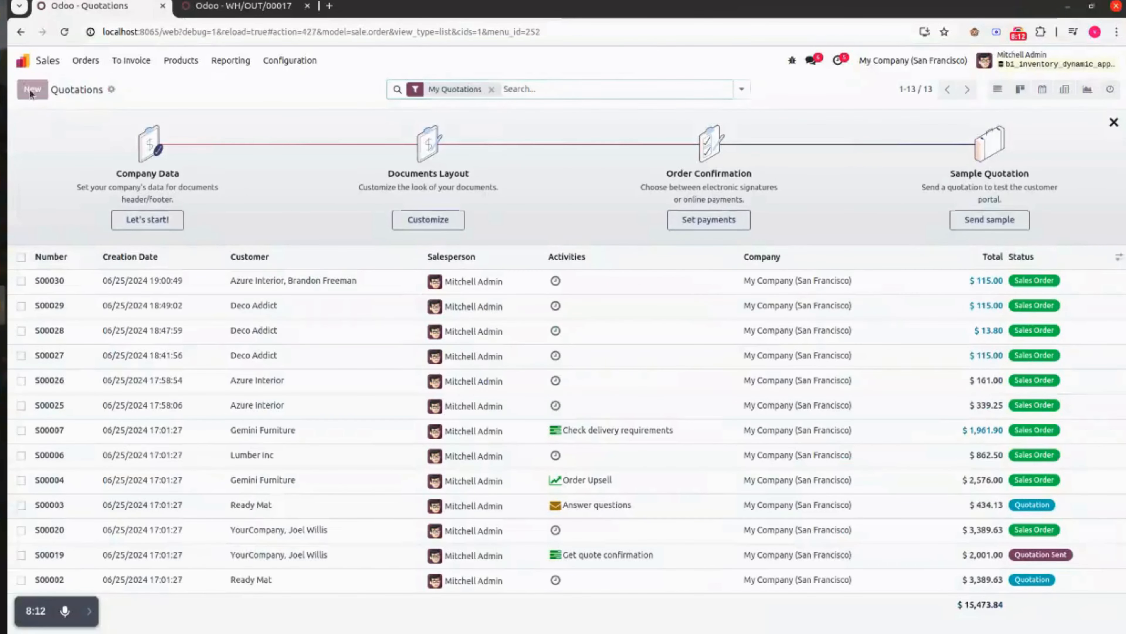
pyautogui.click(173, 192)
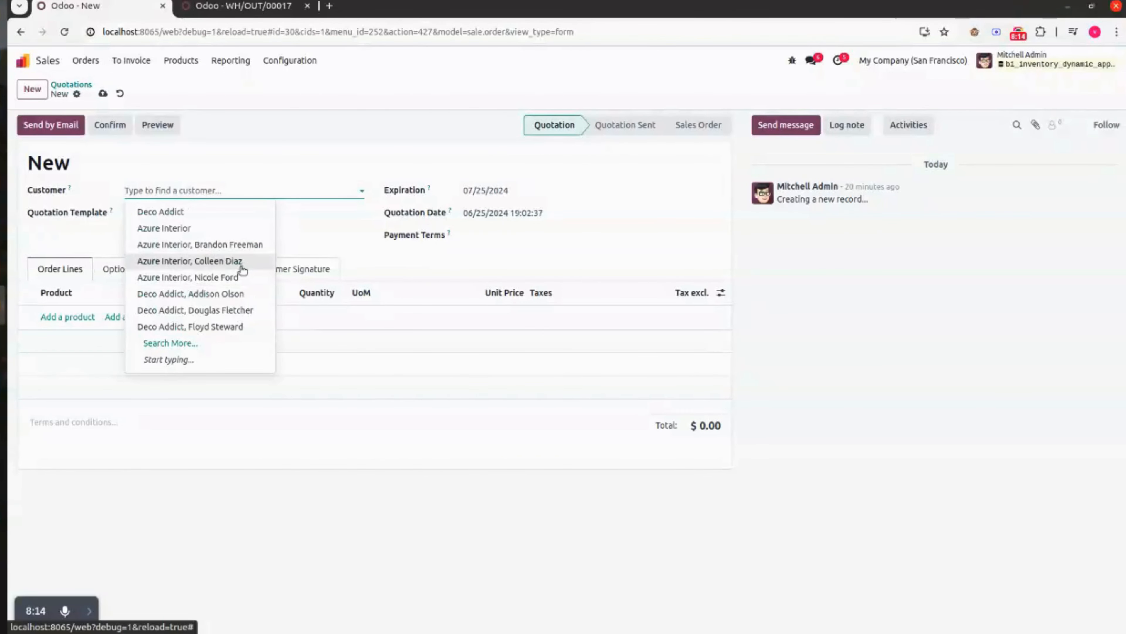
pyautogui.click(191, 260)
pyautogui.click(67, 333)
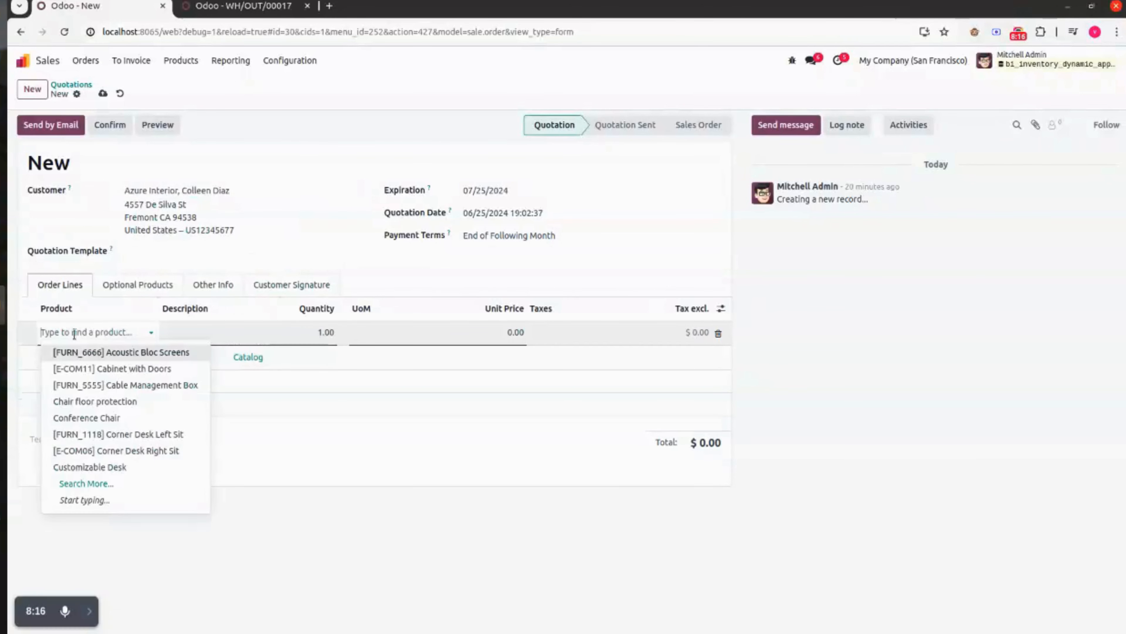
pyautogui.click(169, 385)
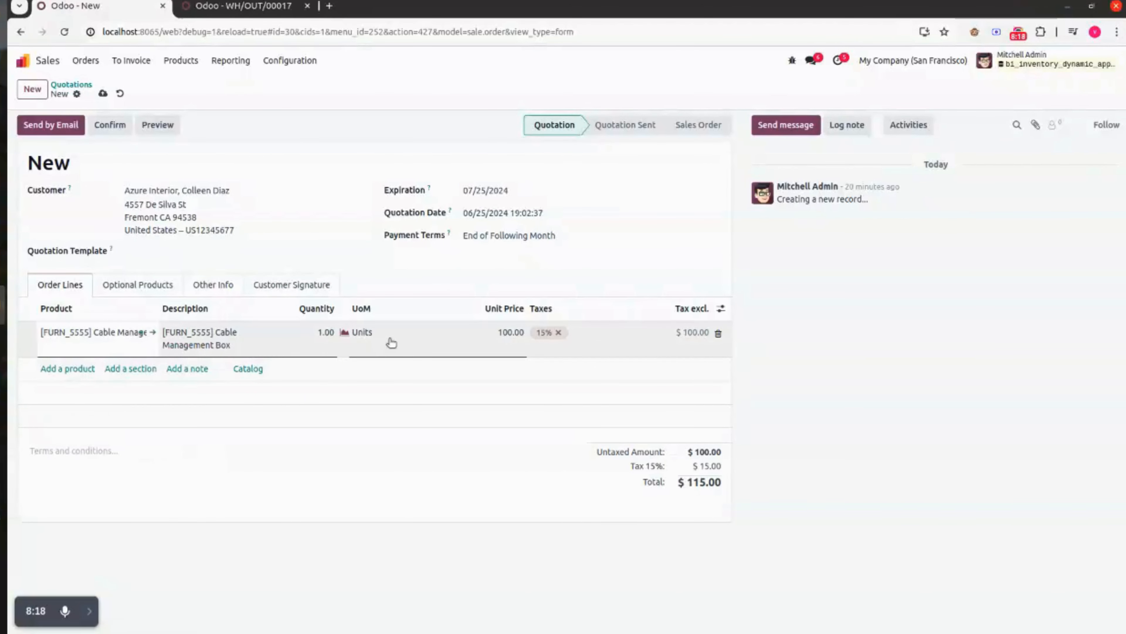
pyautogui.click(104, 94)
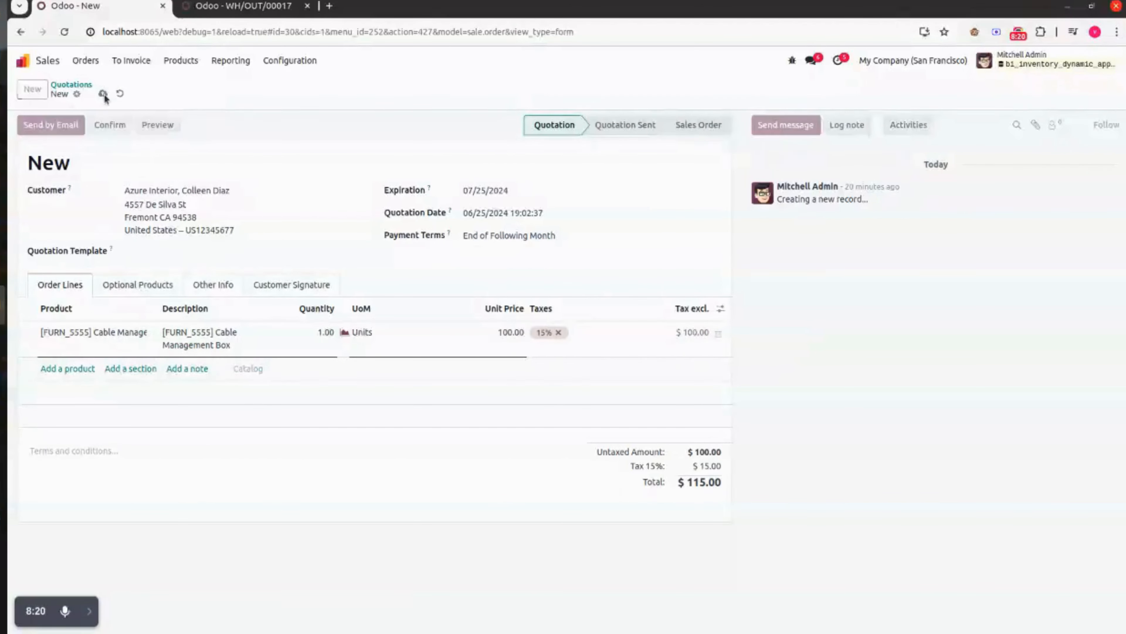
# Confirm the new quotation and validate its delivery order with the approval information displayed
pyautogui.click(121, 124)
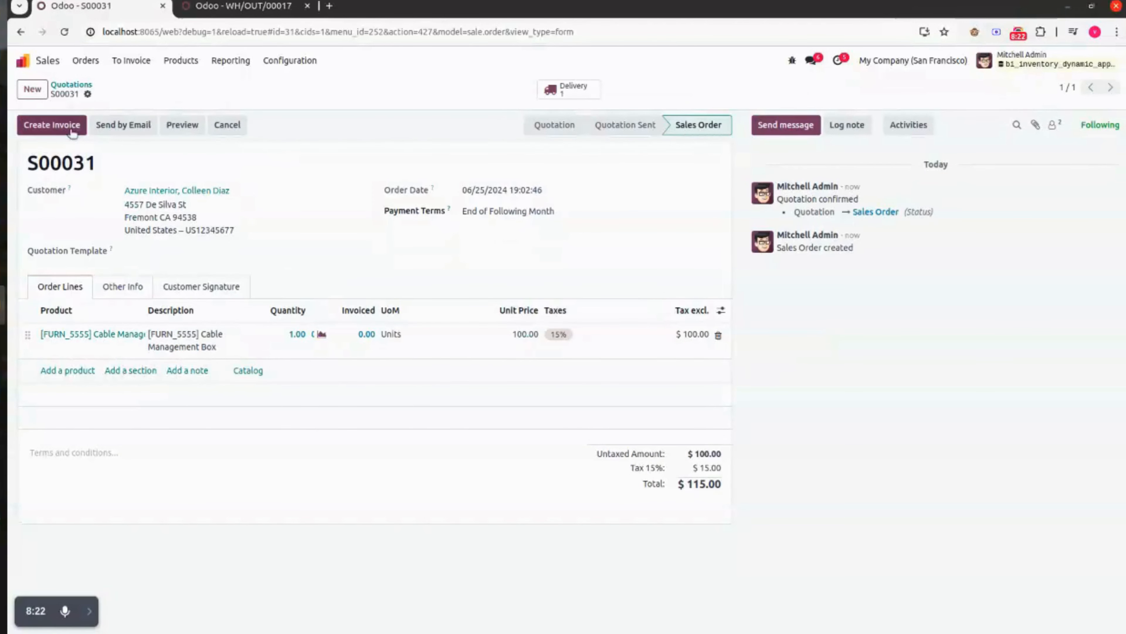
pyautogui.click(585, 94)
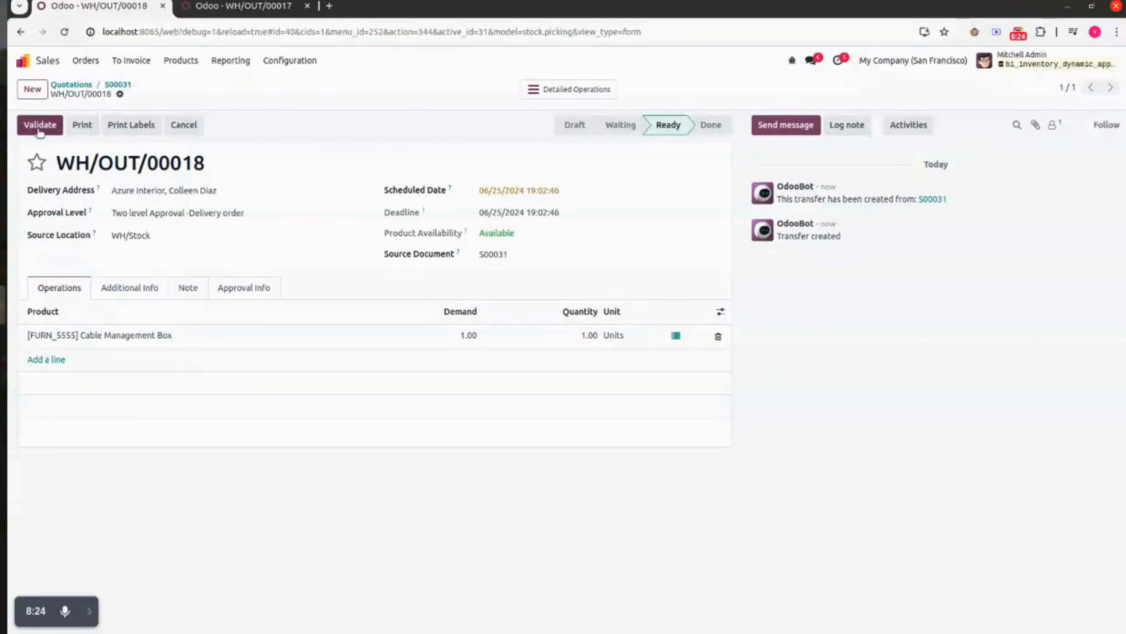
pyautogui.click(251, 286)
pyautogui.click(42, 125)
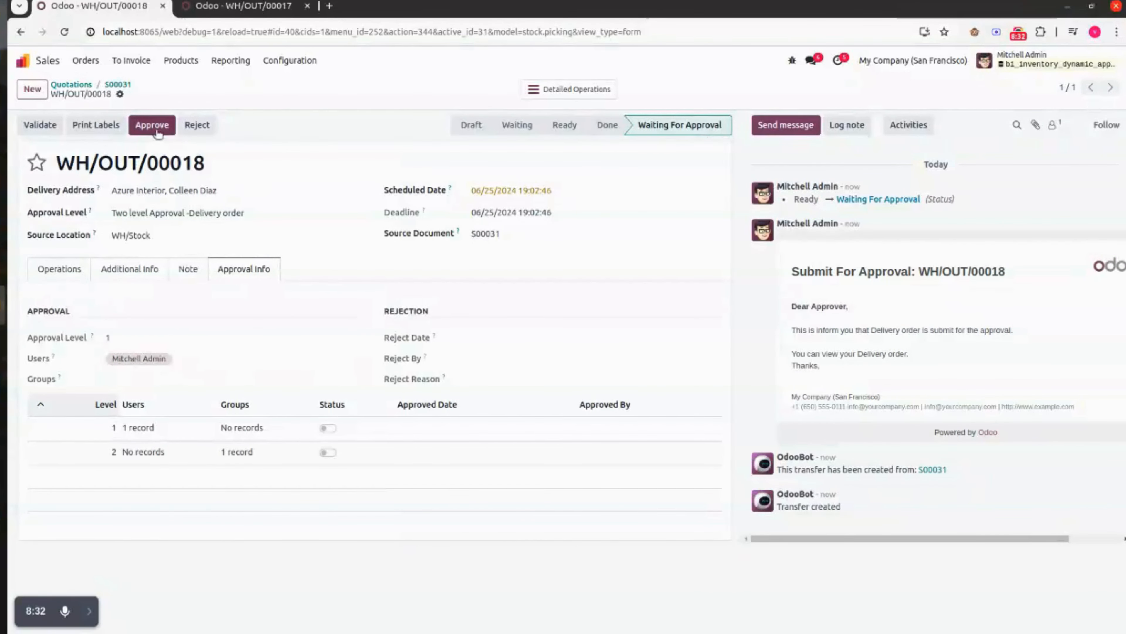
# Reject delivery order WH/OUT/00018 with the rejection reason "Not good"
pyautogui.click(198, 129)
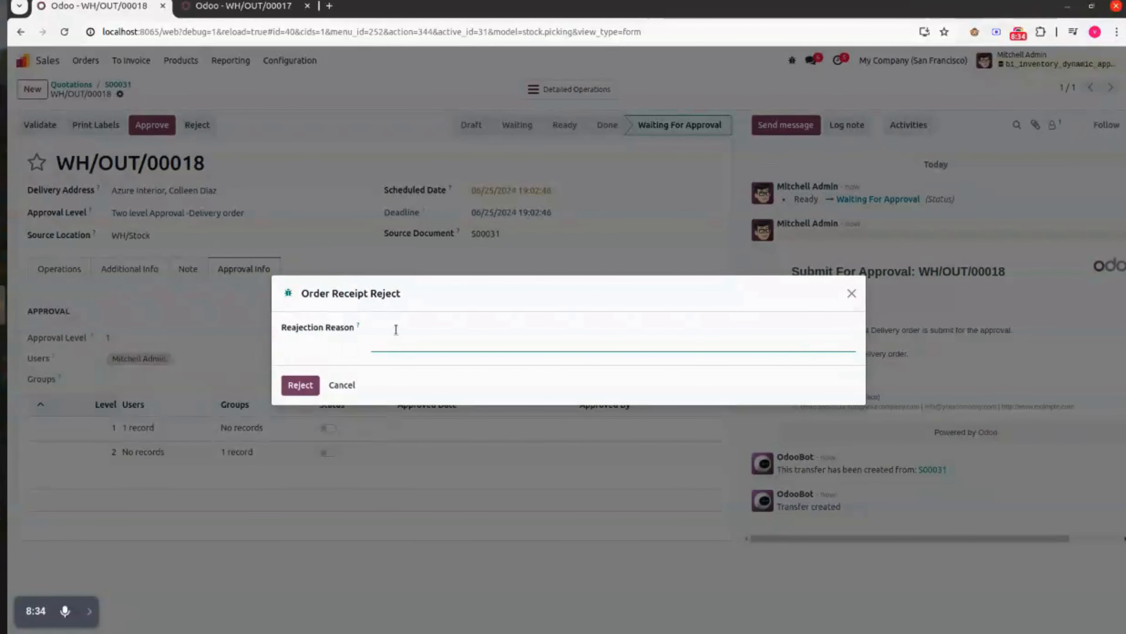
pyautogui.press('BackSpace')
pyautogui.write('Not good')
pyautogui.click(312, 383)
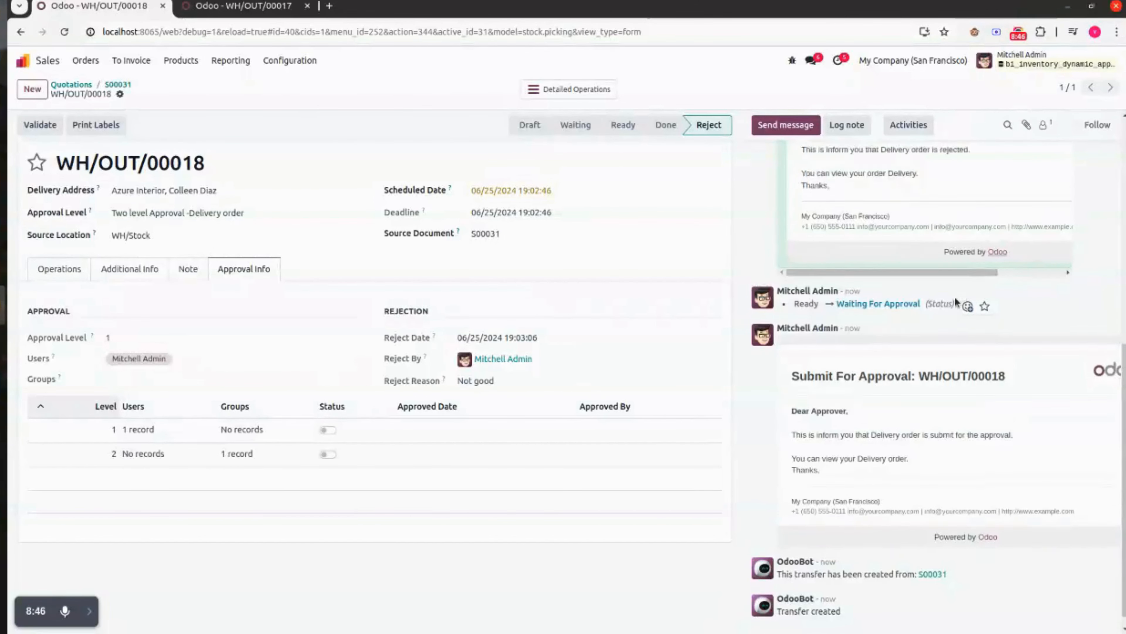
# Review the rejection and approval notification messages in the message history of WH/OUT/00018
pyautogui.moveTo(801, 442); pyautogui.dragTo(1024, 445)
pyautogui.click(1024, 445)
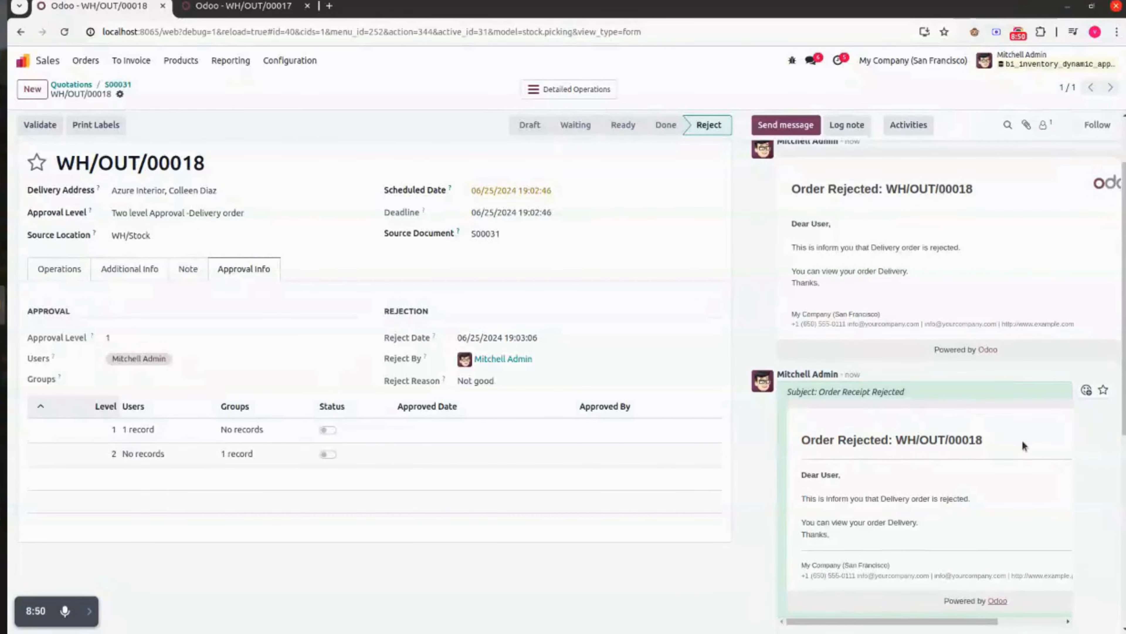
pyautogui.scroll(-8, 1023, 445)
pyautogui.moveTo(791, 366); pyautogui.dragTo(1019, 375)
pyautogui.click(1020, 375)
pyautogui.scroll(8, 932, 421)
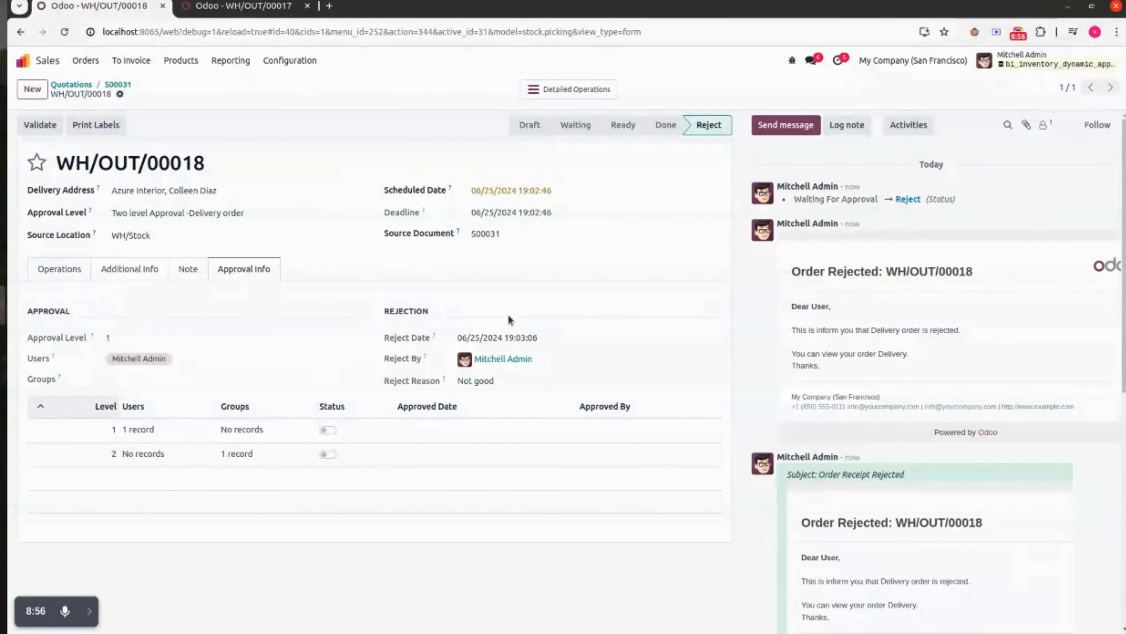
# Start a new internal transfer in Inventory
pyautogui.click(35, 71)
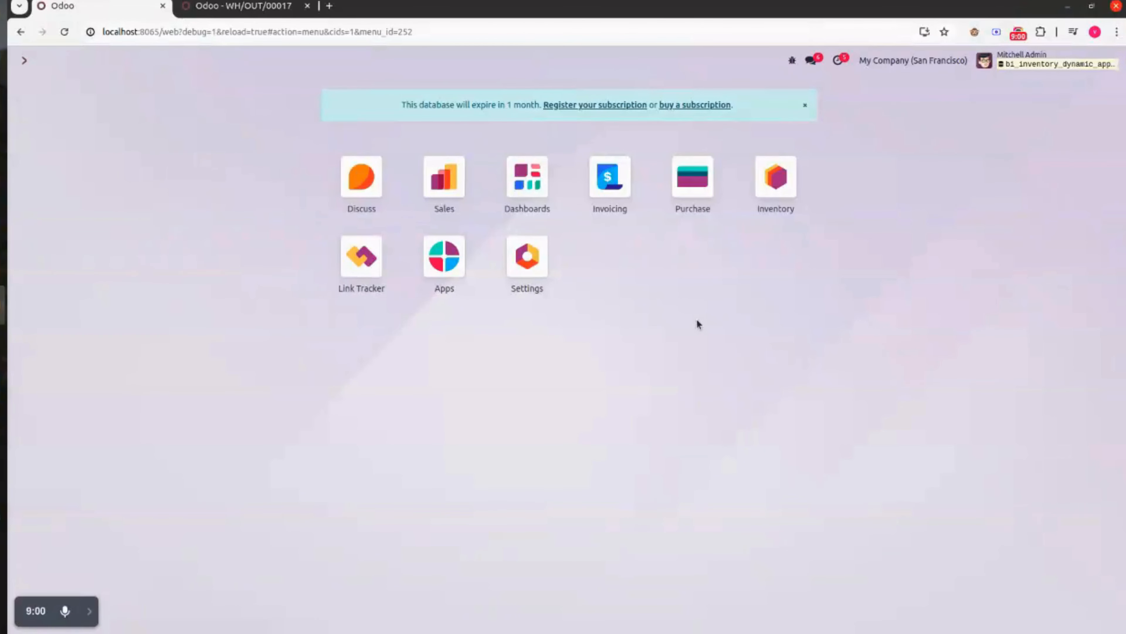
pyautogui.click(777, 201)
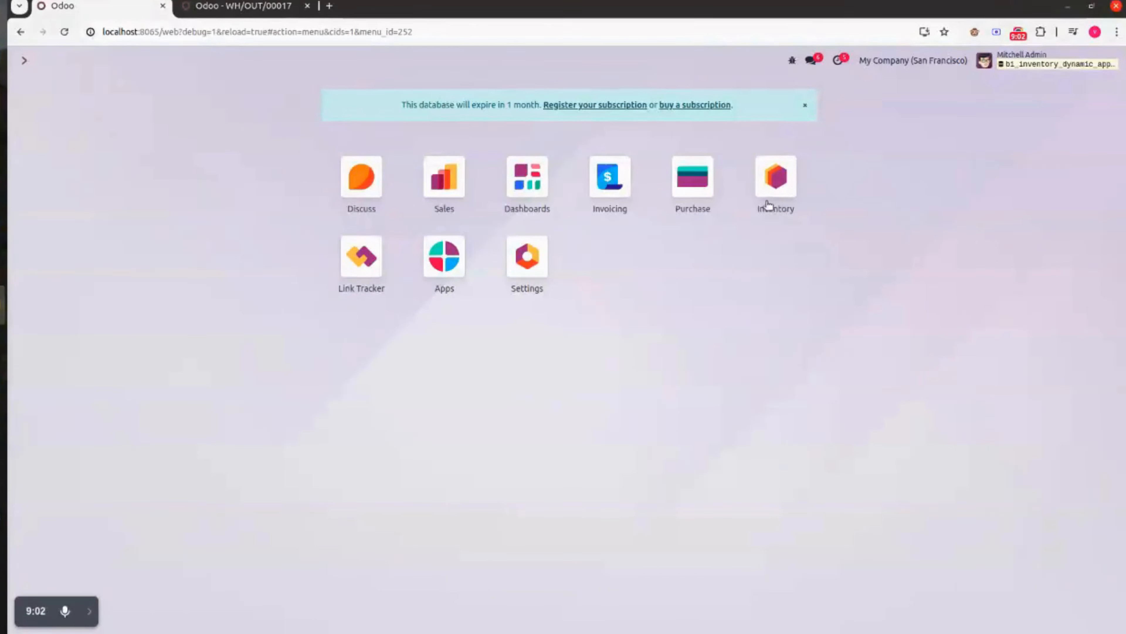
pyautogui.click(158, 59)
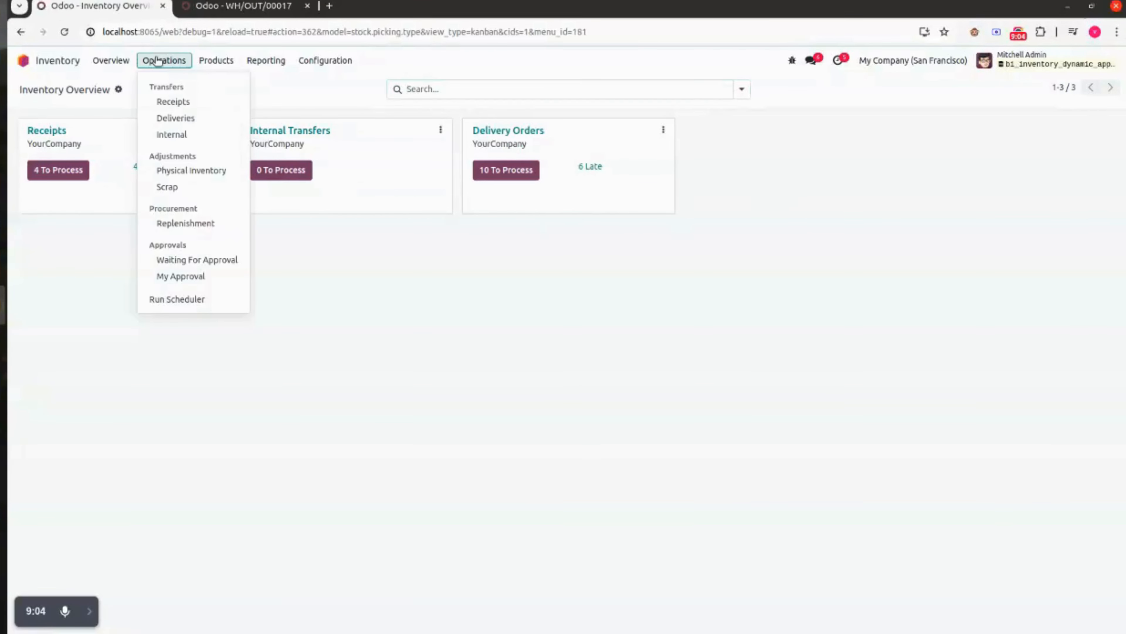
pyautogui.click(190, 135)
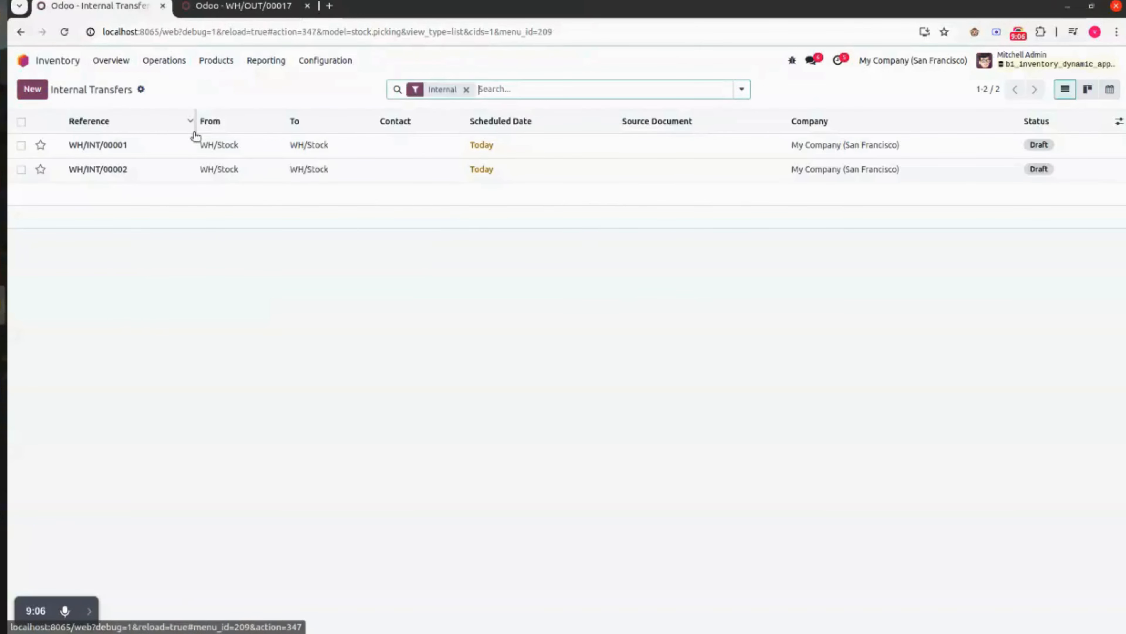
pyautogui.click(32, 89)
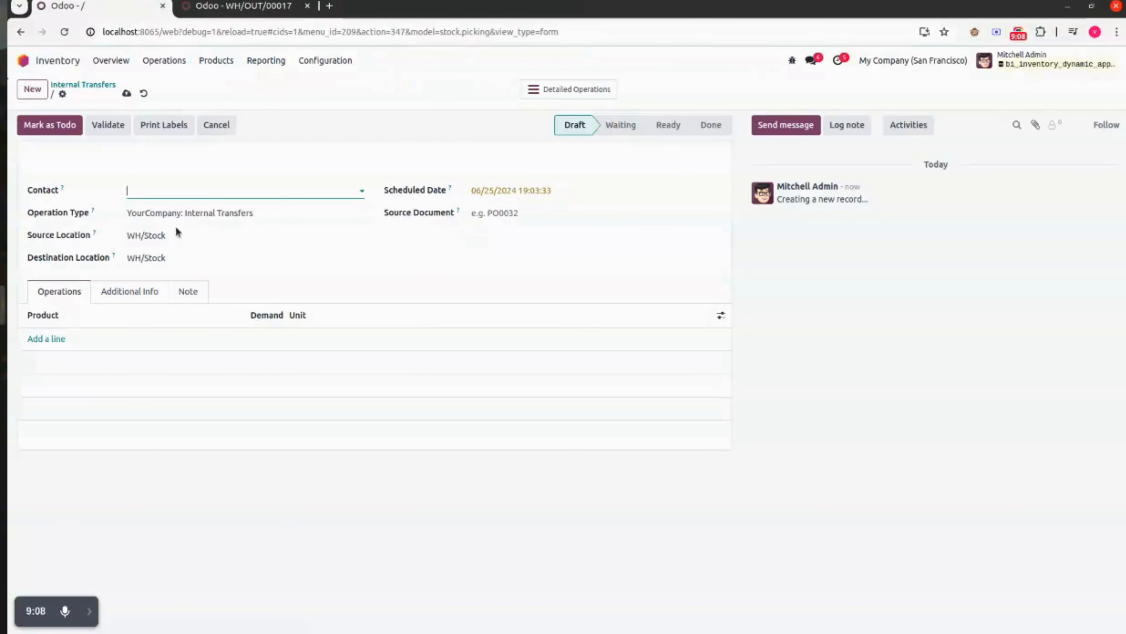
# Set the contact to Azure Interior and the source location to Partners/Customers on the new internal transfer, and save it
pyautogui.click(169, 189)
pyautogui.click(178, 210)
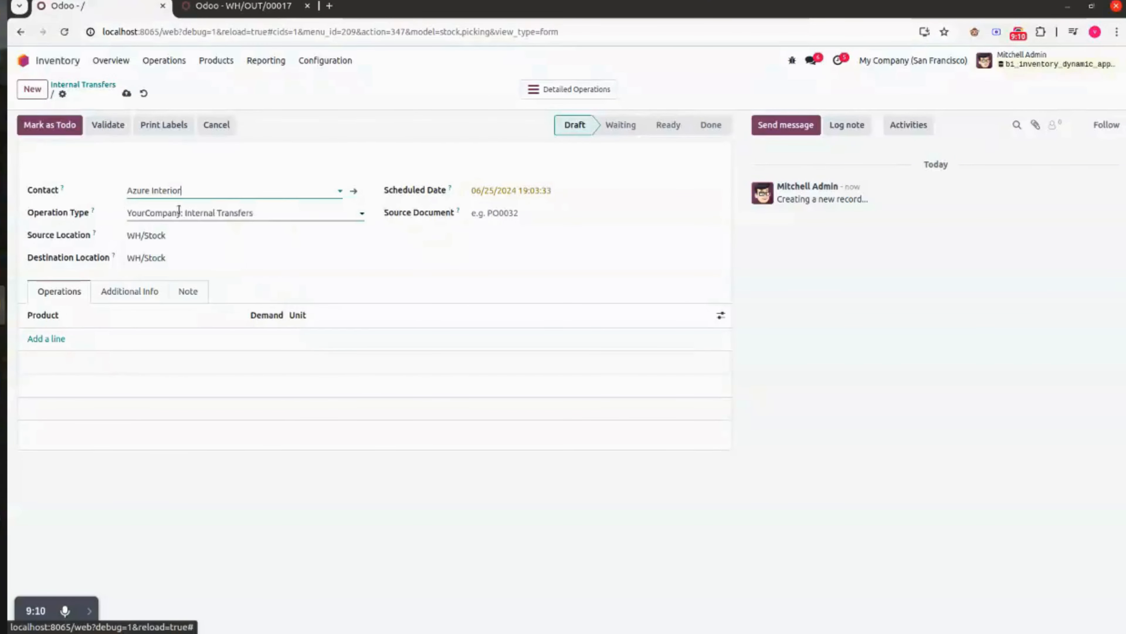
pyautogui.click(274, 213)
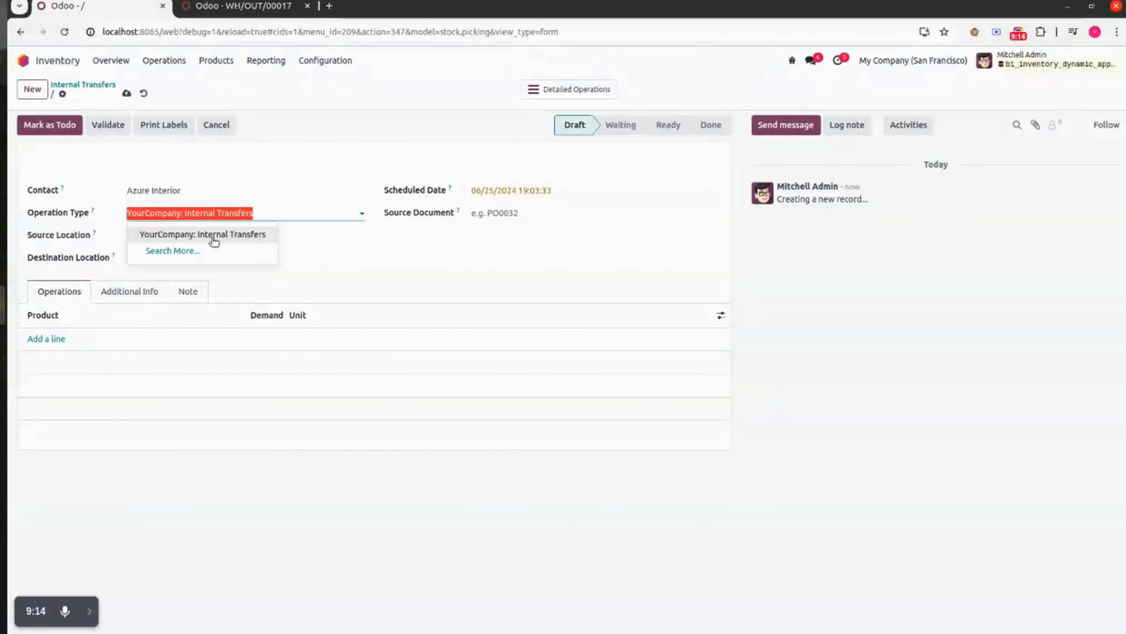
pyautogui.click(190, 236)
pyautogui.click(184, 234)
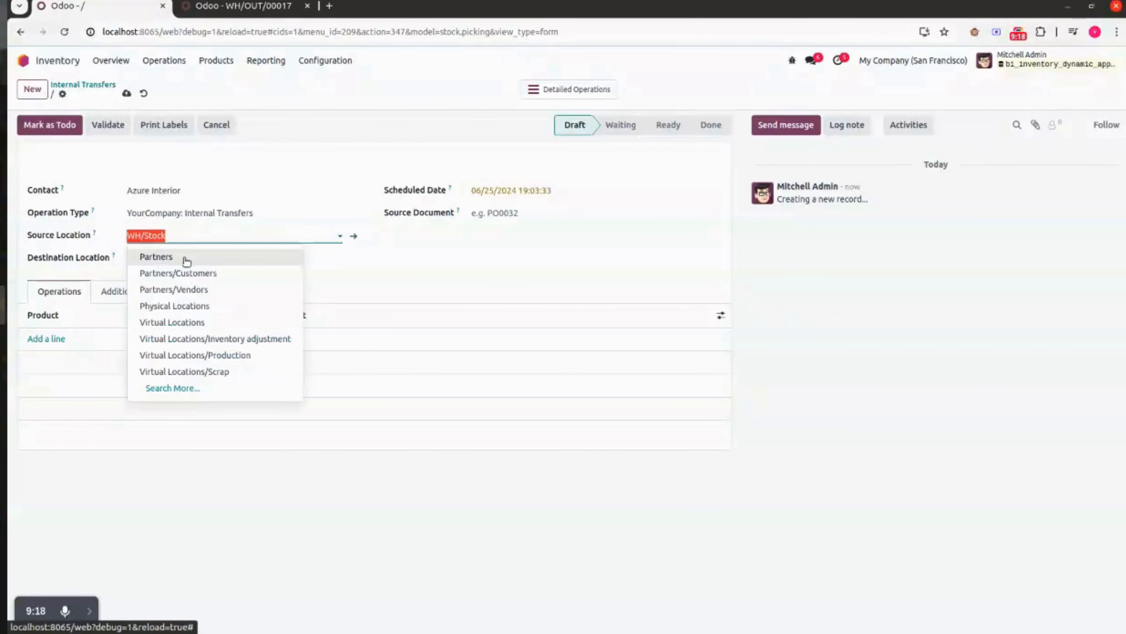
pyautogui.click(189, 272)
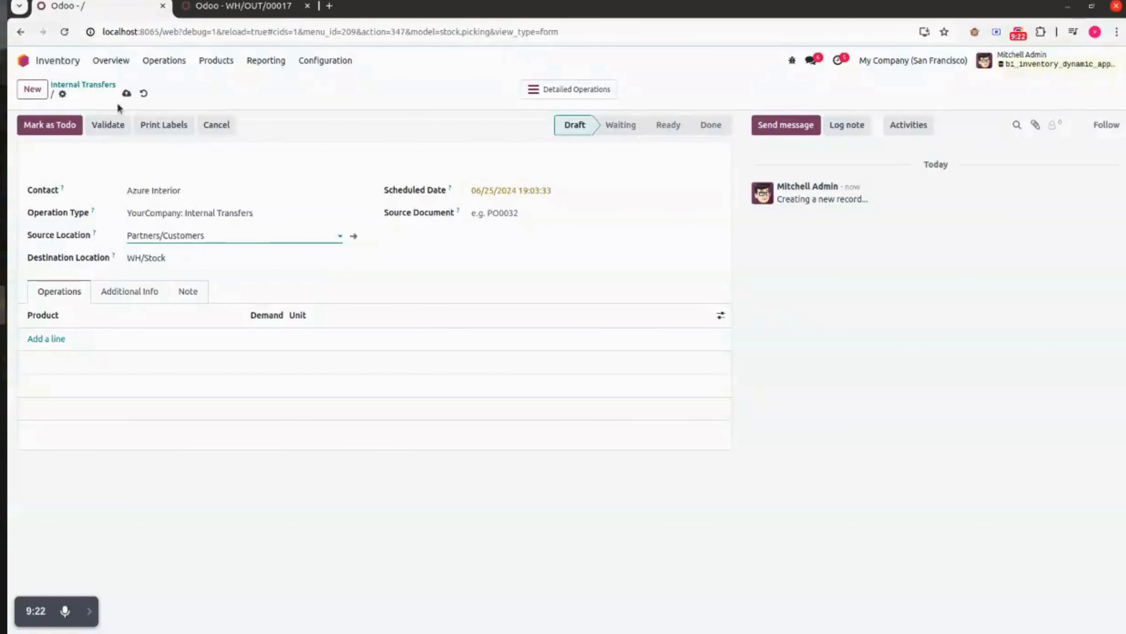
pyautogui.click(127, 93)
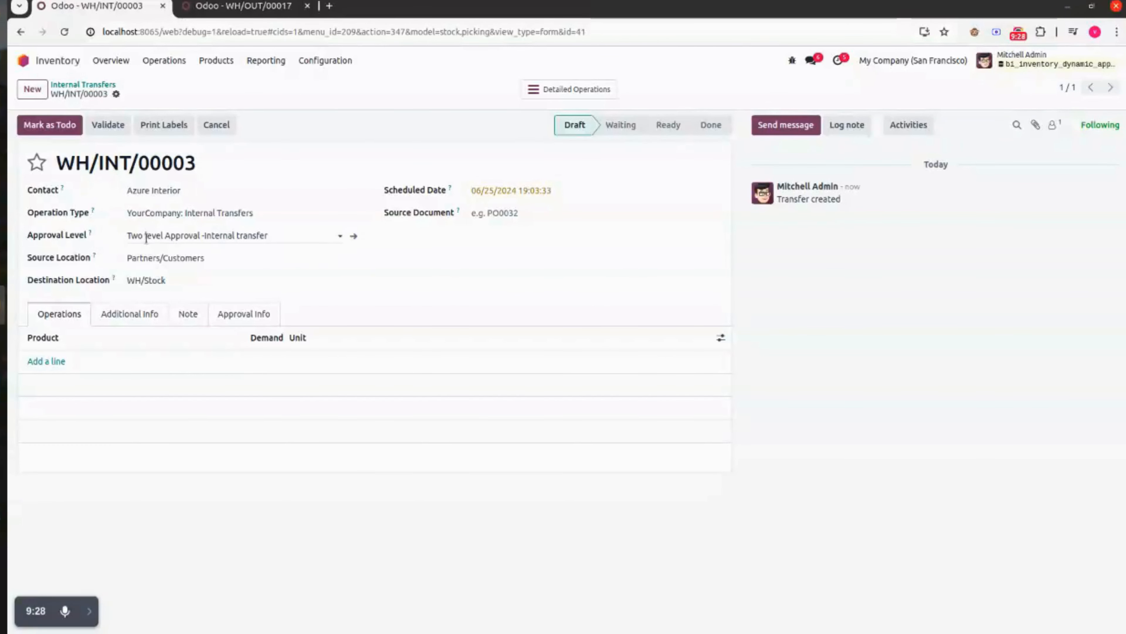
# Add the product [E-COM07] Large Cabinet with a demand of 1 to transfer WH/INT/00003 and save it
pyautogui.click(286, 233)
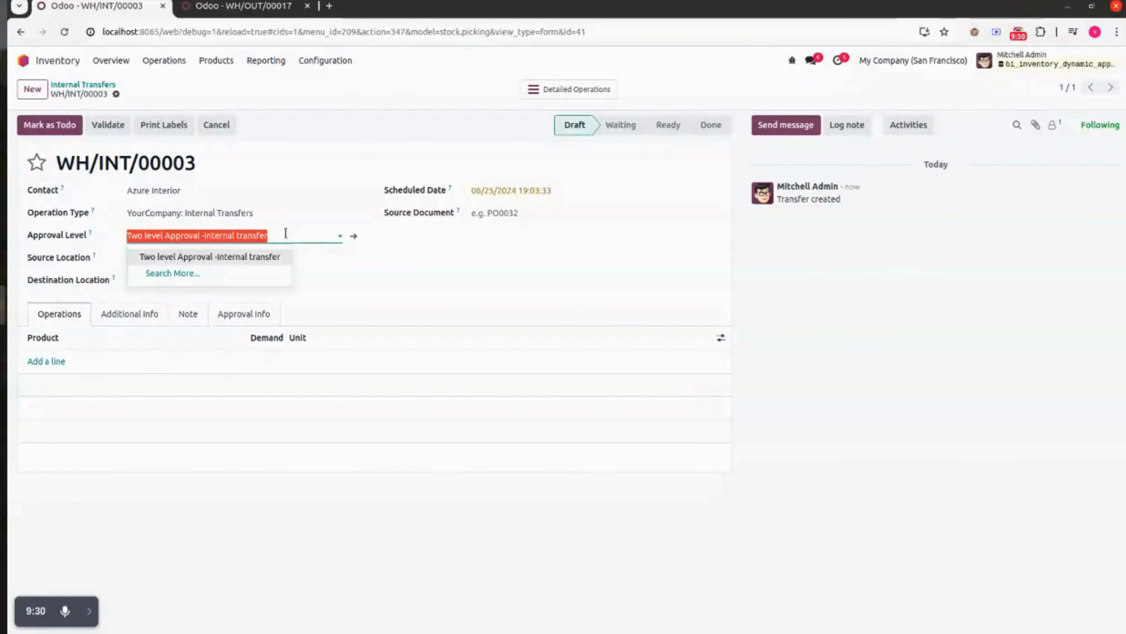
pyautogui.click(414, 258)
pyautogui.click(245, 313)
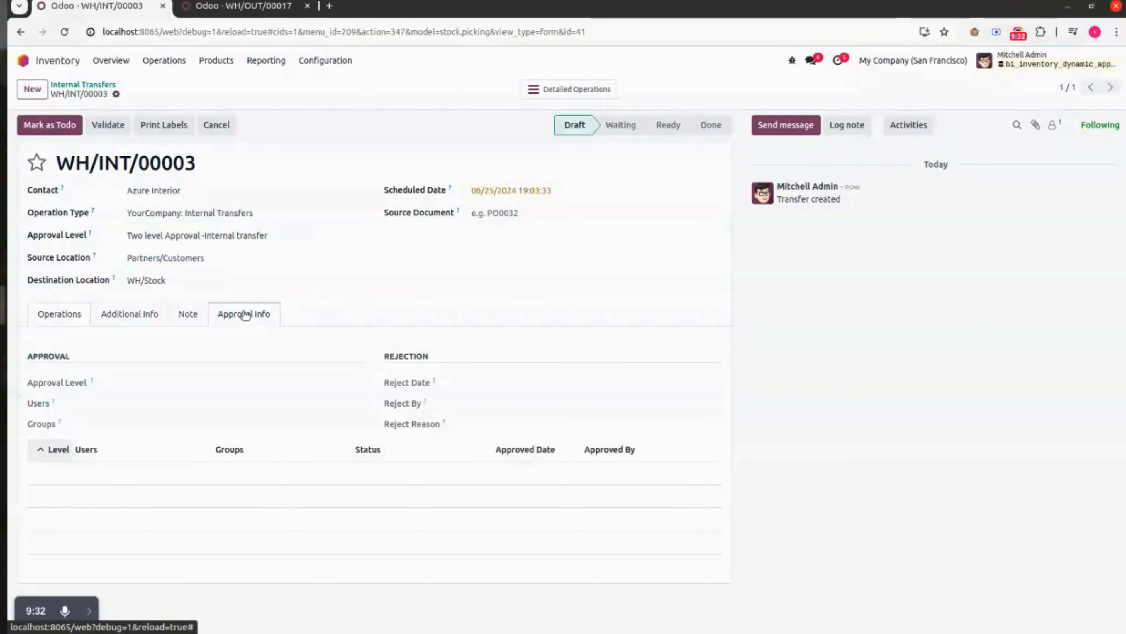
pyautogui.click(76, 324)
pyautogui.click(58, 360)
pyautogui.click(128, 430)
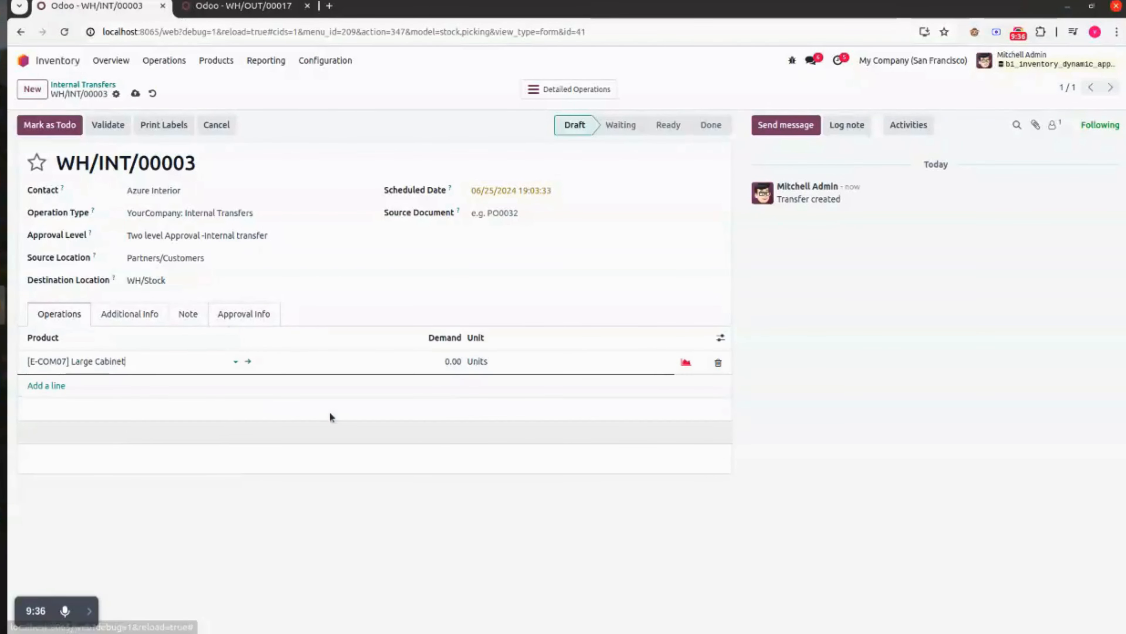
pyautogui.click(433, 362)
pyautogui.write('1')
pyautogui.click(450, 442)
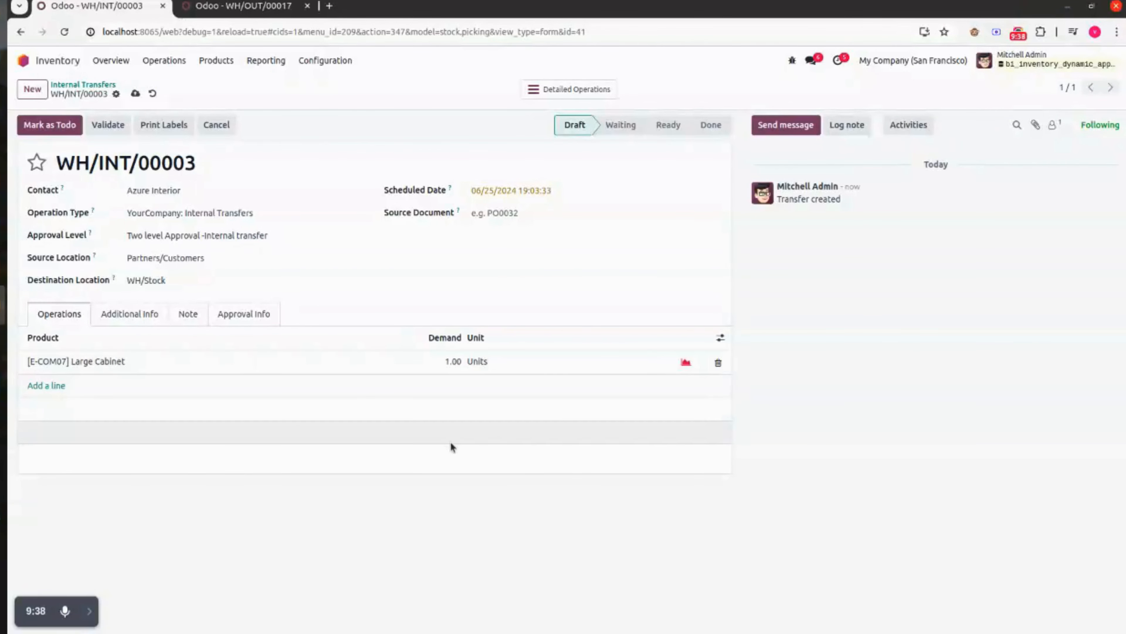
pyautogui.click(141, 96)
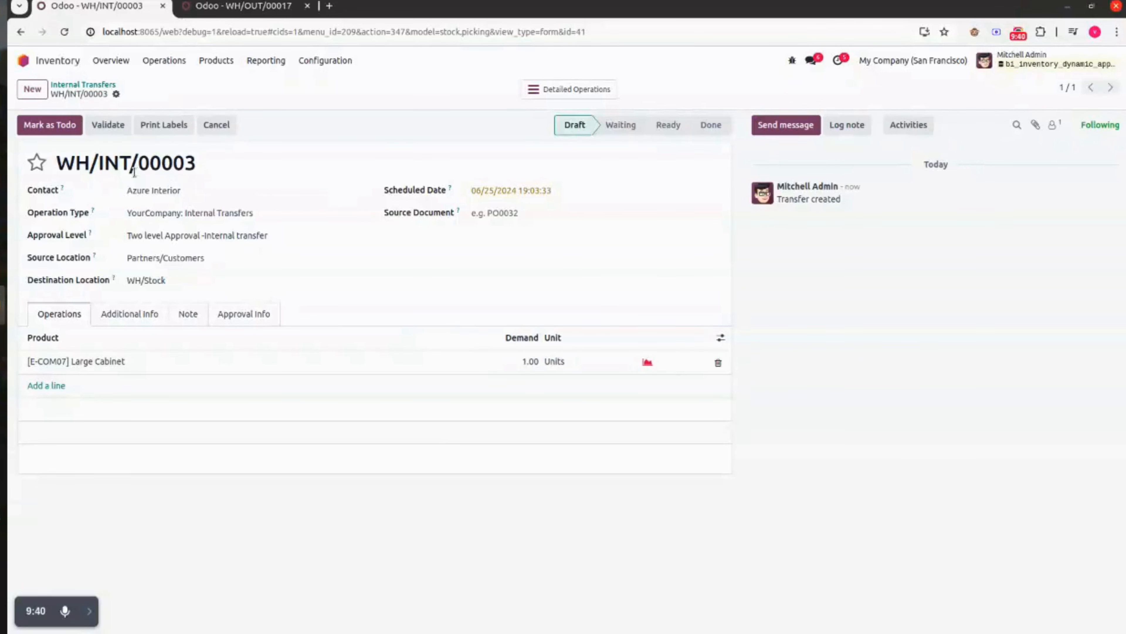
# Mark transfer WH/INT/00003 as to-do and validate it with its approval information displayed, submitting it for approval
pyautogui.click(64, 130)
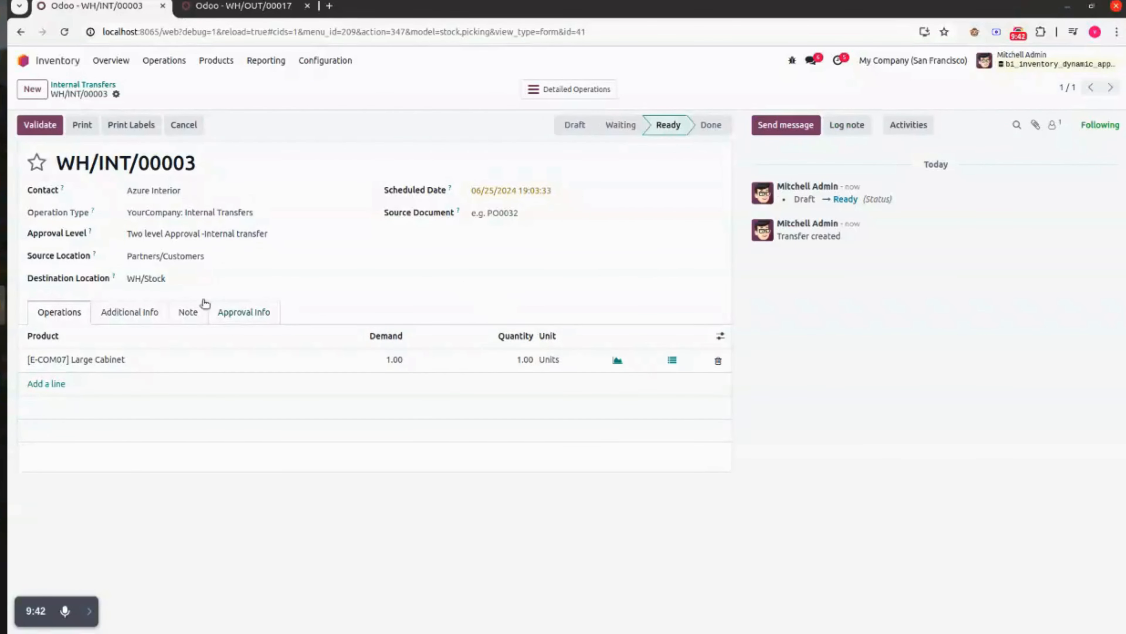
pyautogui.click(233, 312)
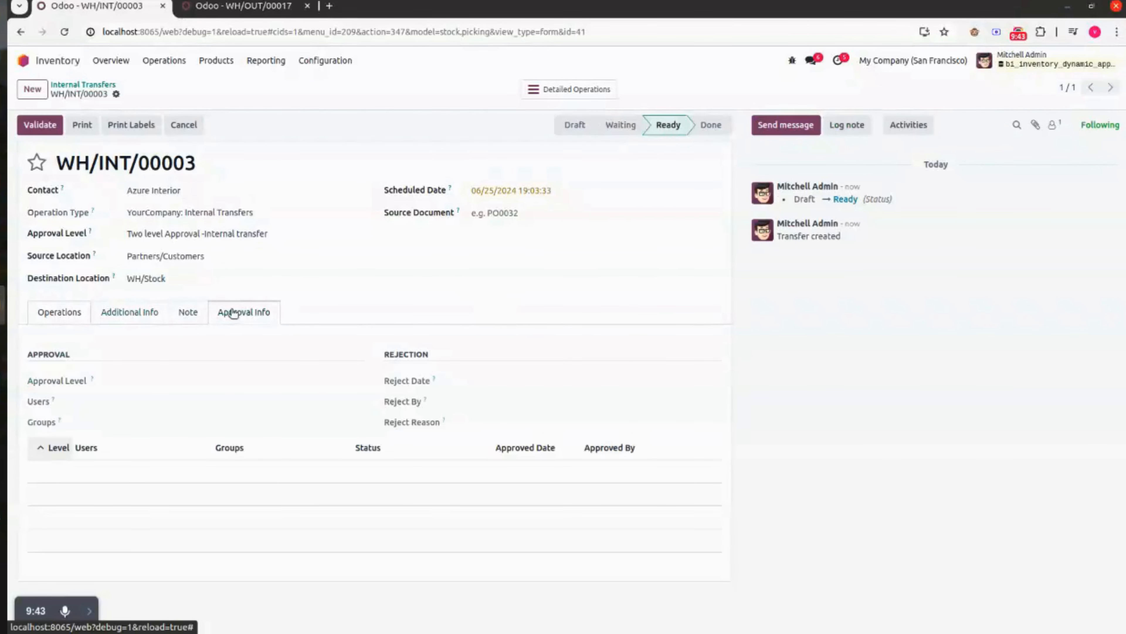
pyautogui.click(58, 126)
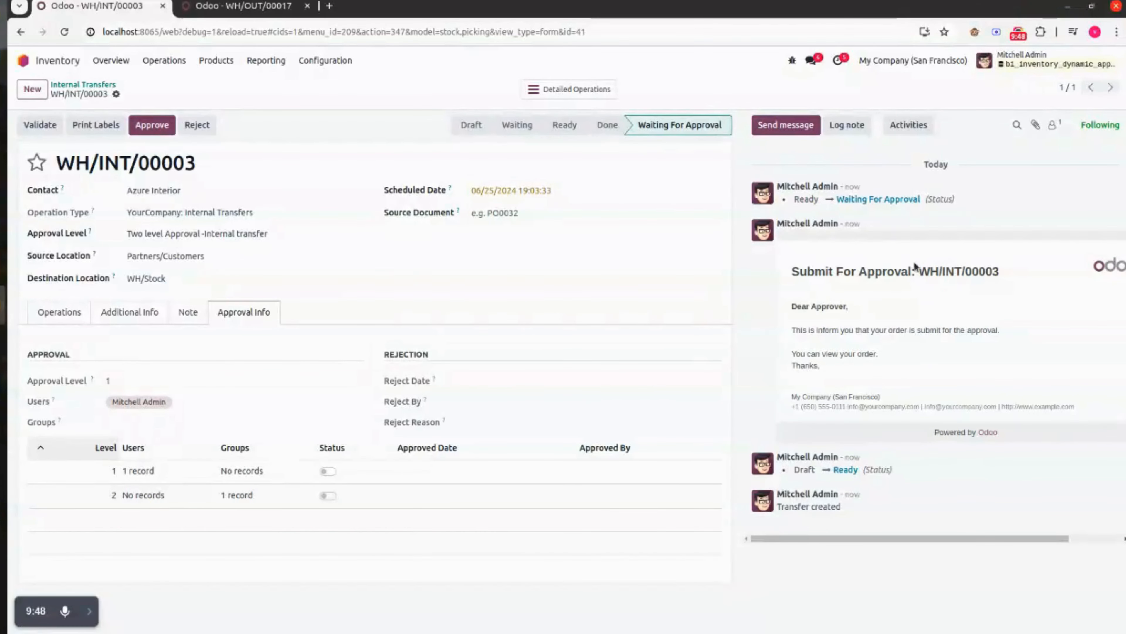
pyautogui.moveTo(794, 273); pyautogui.dragTo(1013, 271)
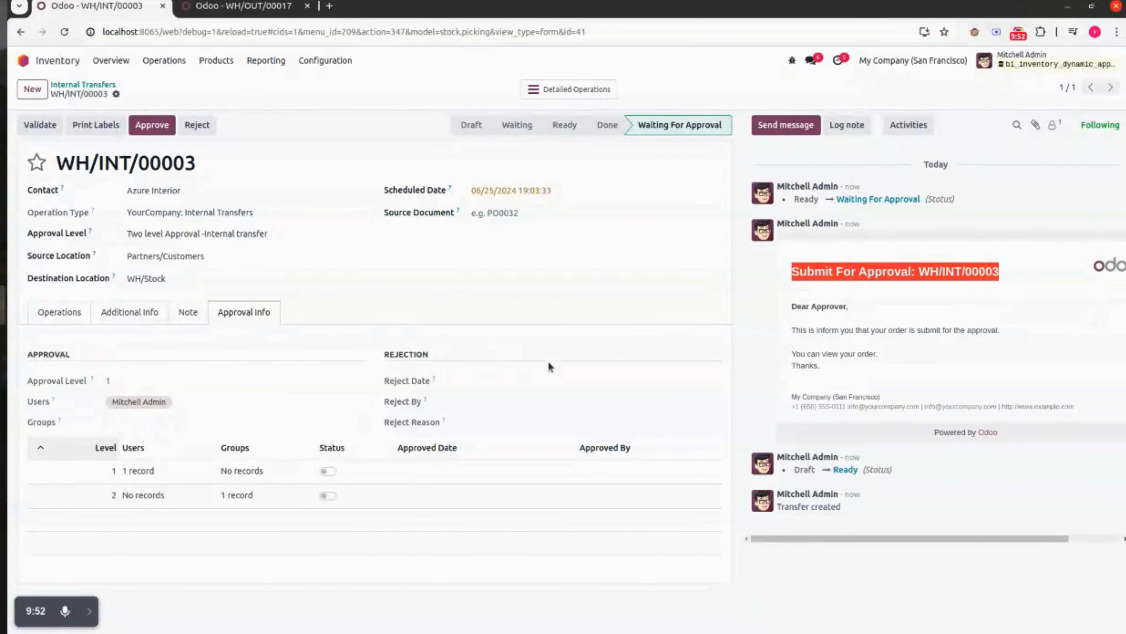
# Approve both levels of transfer WH/INT/00003 and check the order confirmation message in its history
pyautogui.click(153, 128)
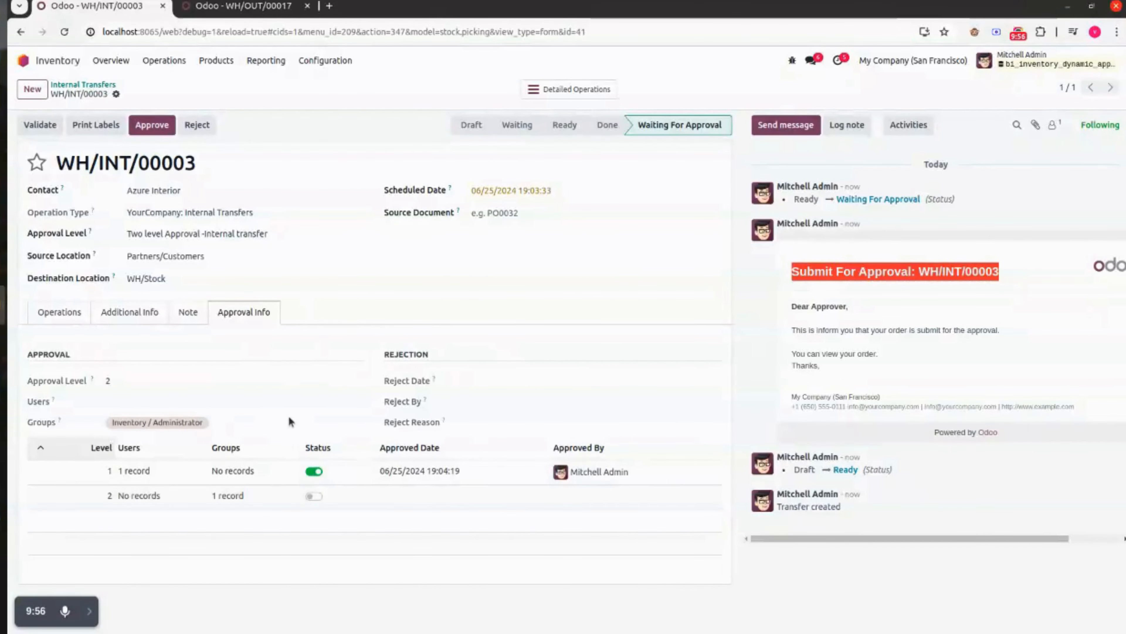
pyautogui.click(153, 128)
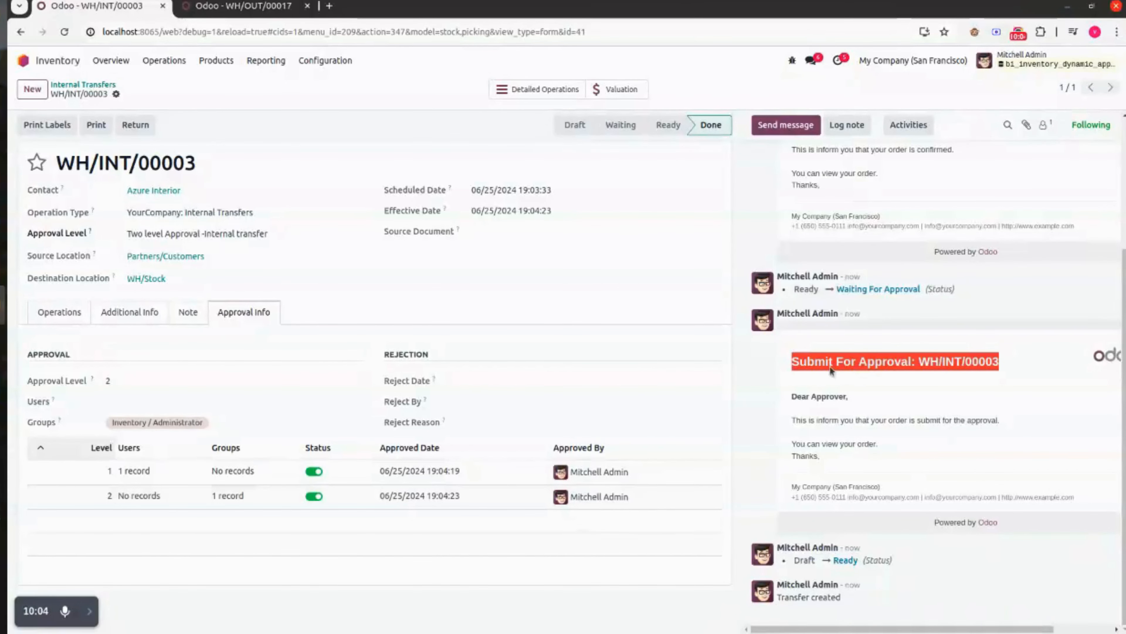
pyautogui.scroll(4, 843, 378)
pyautogui.moveTo(792, 271); pyautogui.dragTo(1015, 266)
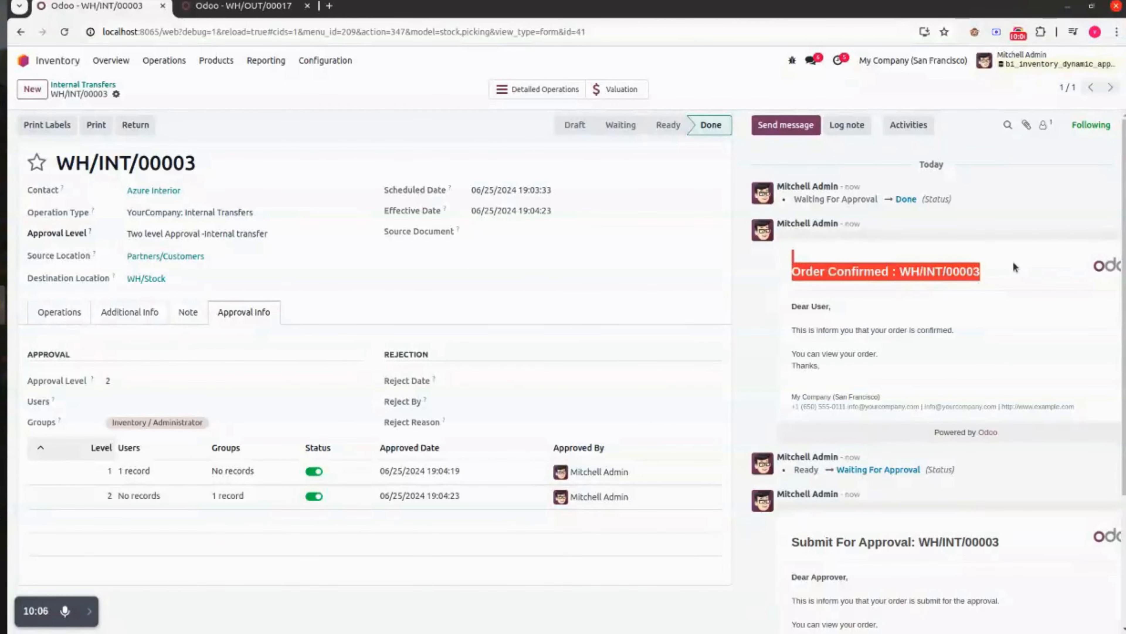
pyautogui.click(1014, 263)
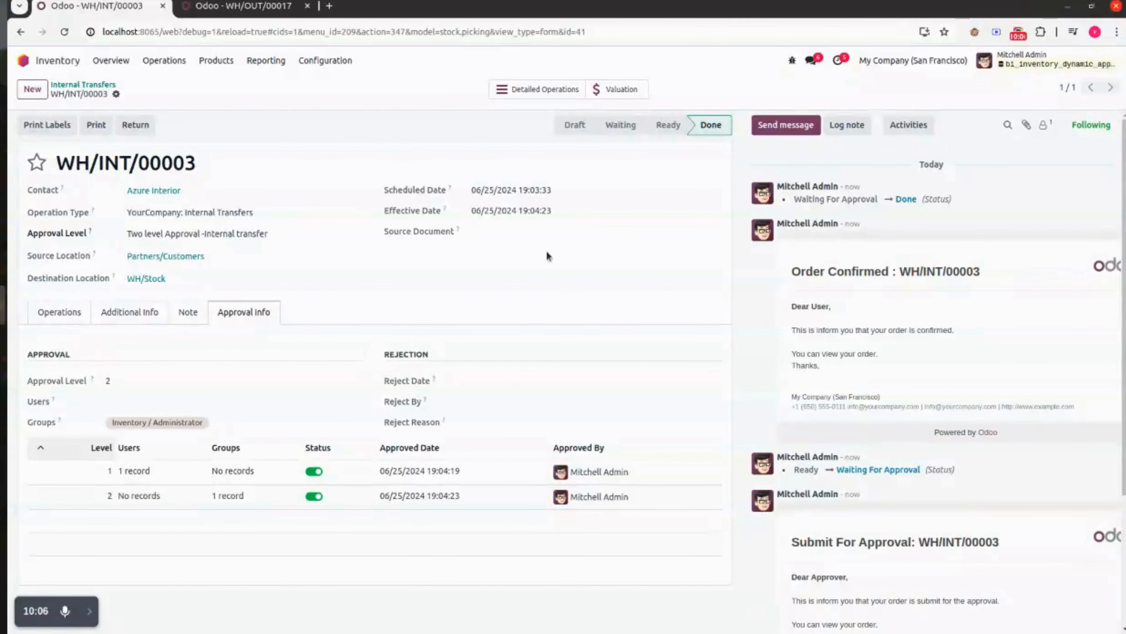
# Create and save another internal transfer with contact Azure Interior and source location Partners/Customers
pyautogui.click(109, 84)
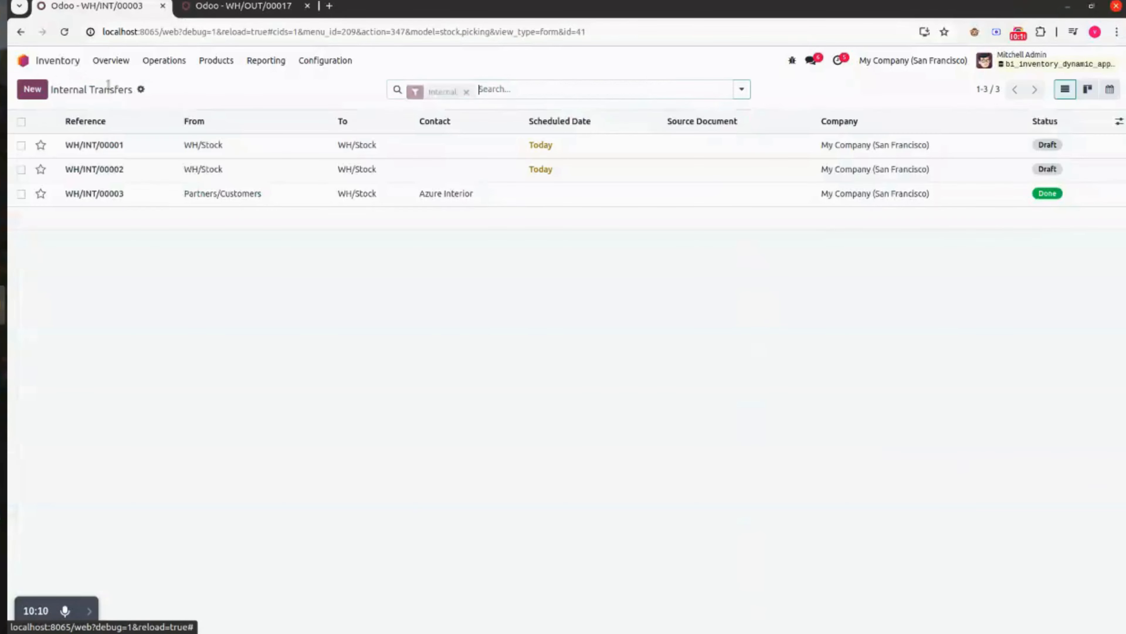
pyautogui.click(32, 89)
pyautogui.click(170, 190)
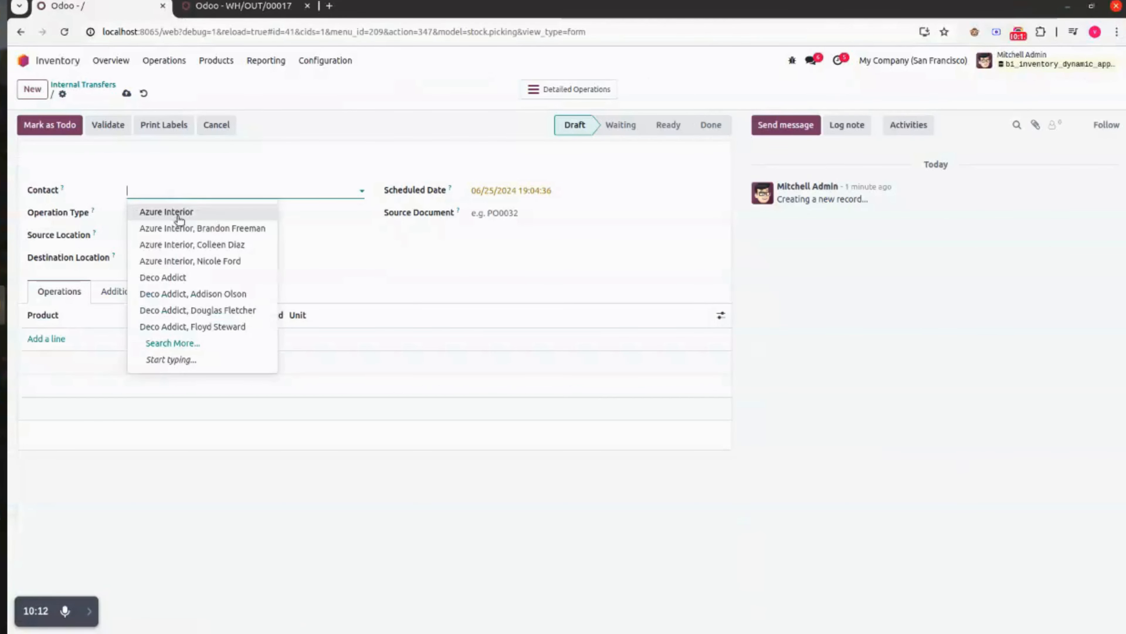
pyautogui.click(176, 215)
pyautogui.click(182, 239)
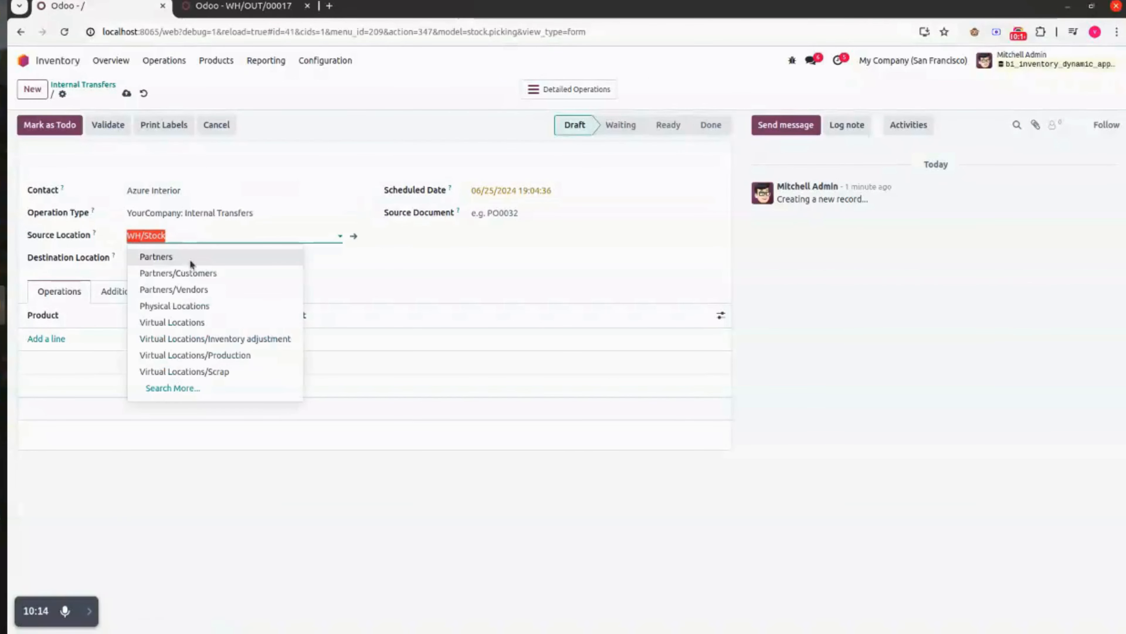
pyautogui.click(226, 275)
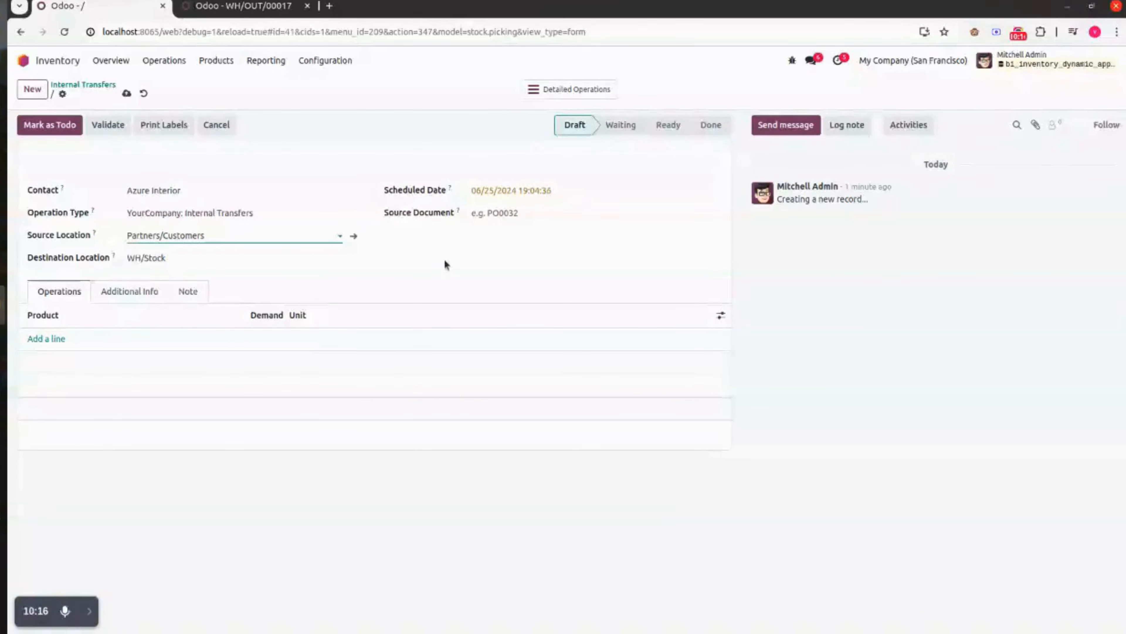
pyautogui.click(126, 93)
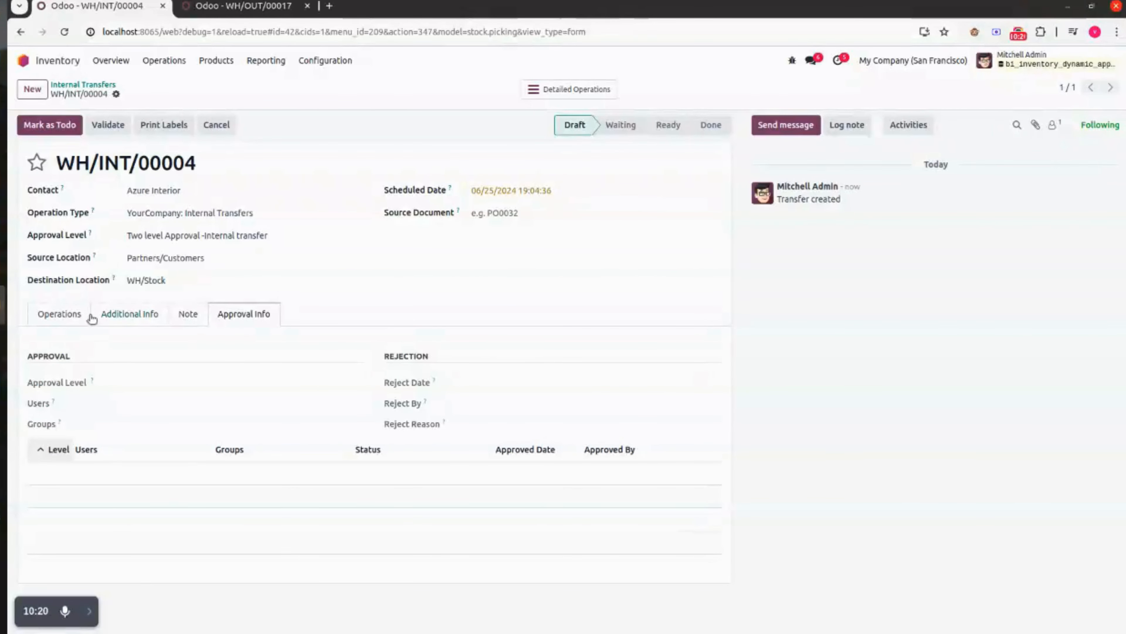
# Add the product [E-COM08] Storage Box with a demand of 2 to transfer WH/INT/00004 and save it
pyautogui.click(60, 314)
pyautogui.click(47, 360)
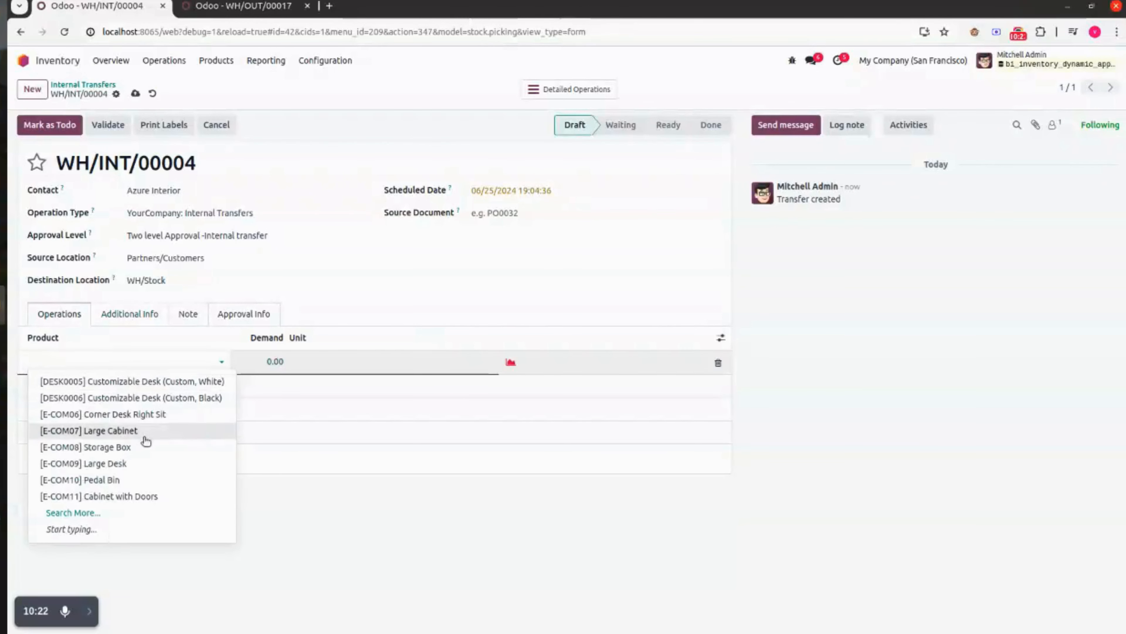
pyautogui.click(142, 447)
pyautogui.click(435, 360)
pyautogui.write('2')
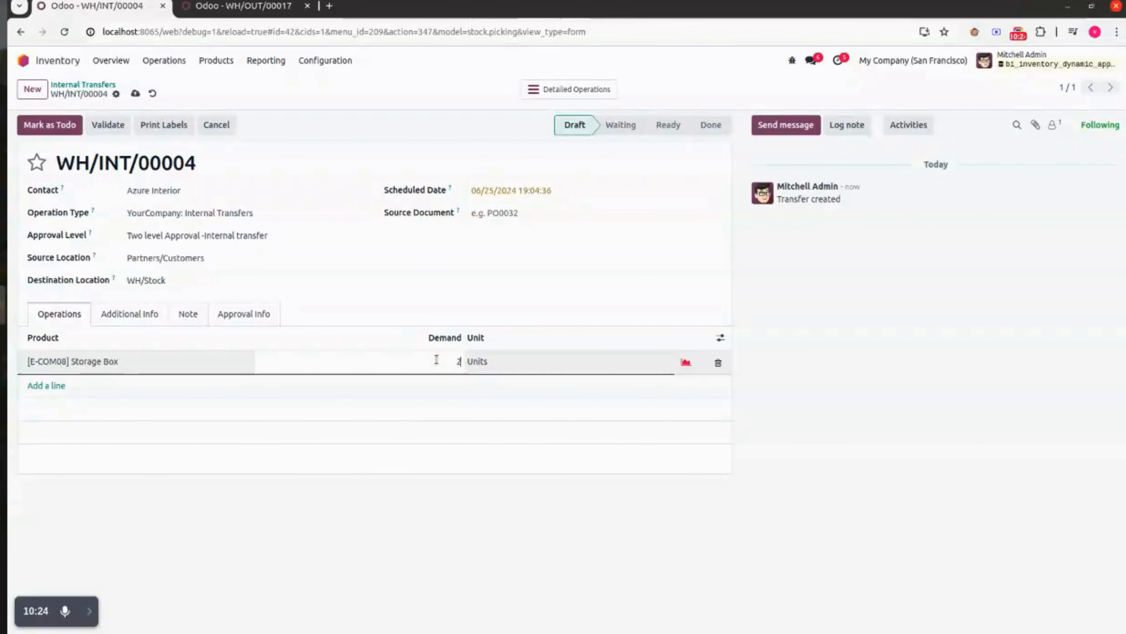
pyautogui.click(443, 422)
pyautogui.click(136, 93)
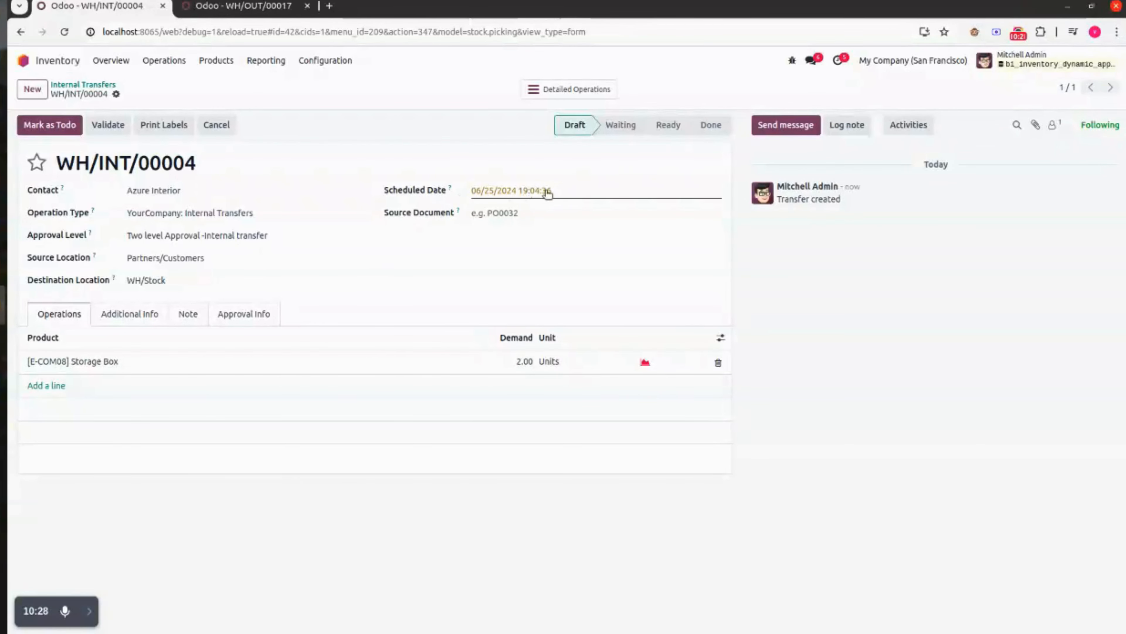
pyautogui.click(539, 215)
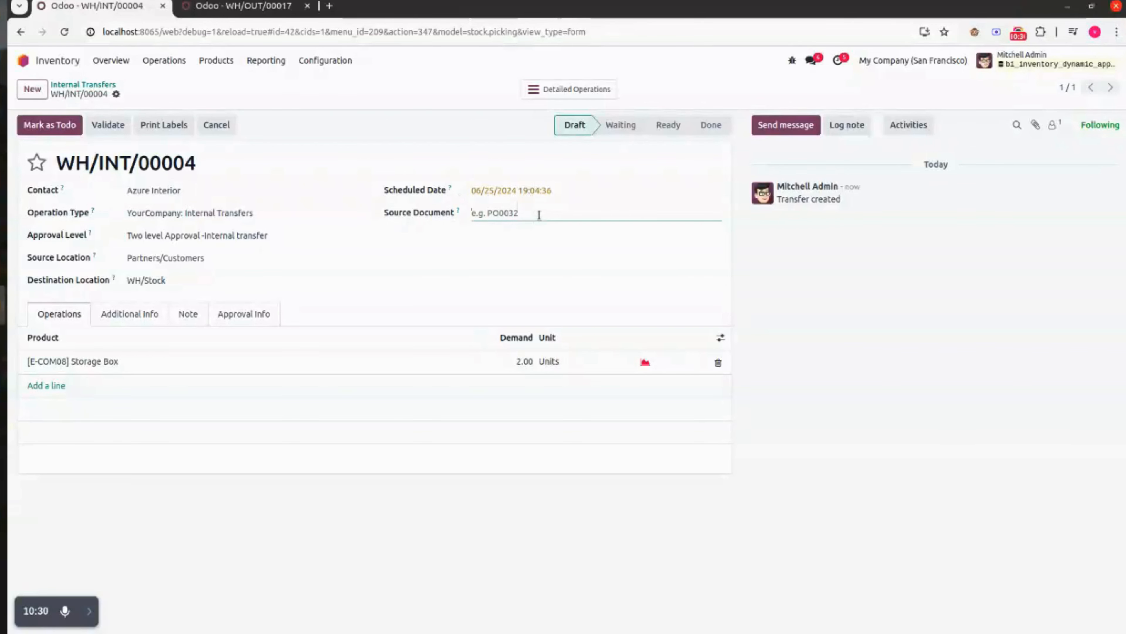
# Display the approval information of WH/INT/00004, mark the transfer as to-do and validate it to request approval
pyautogui.click(223, 313)
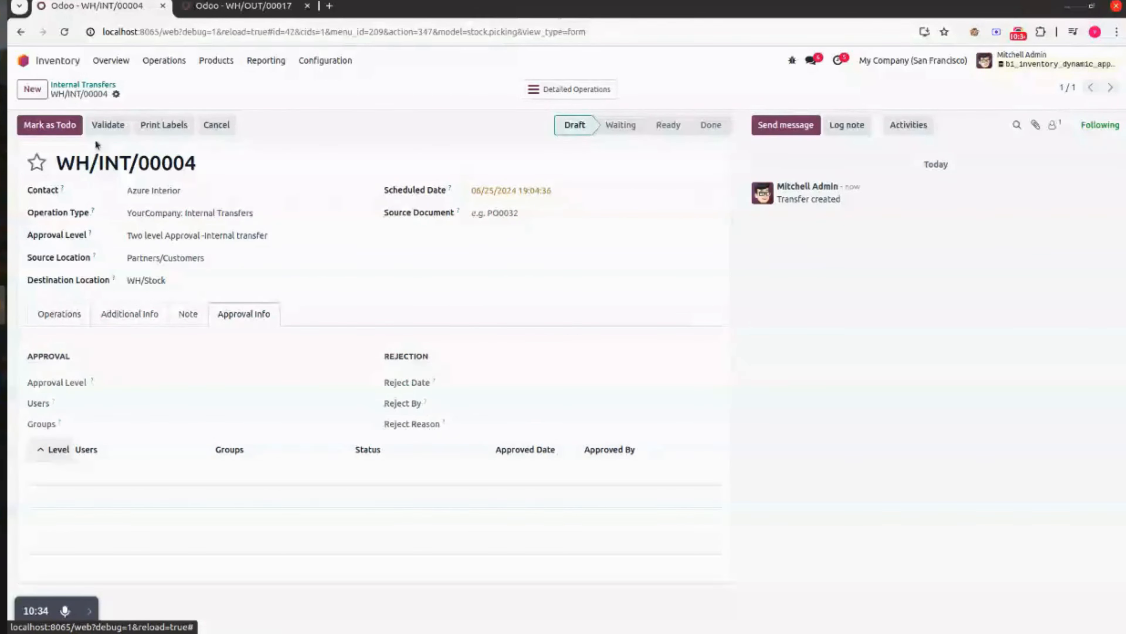
pyautogui.click(67, 125)
pyautogui.click(41, 125)
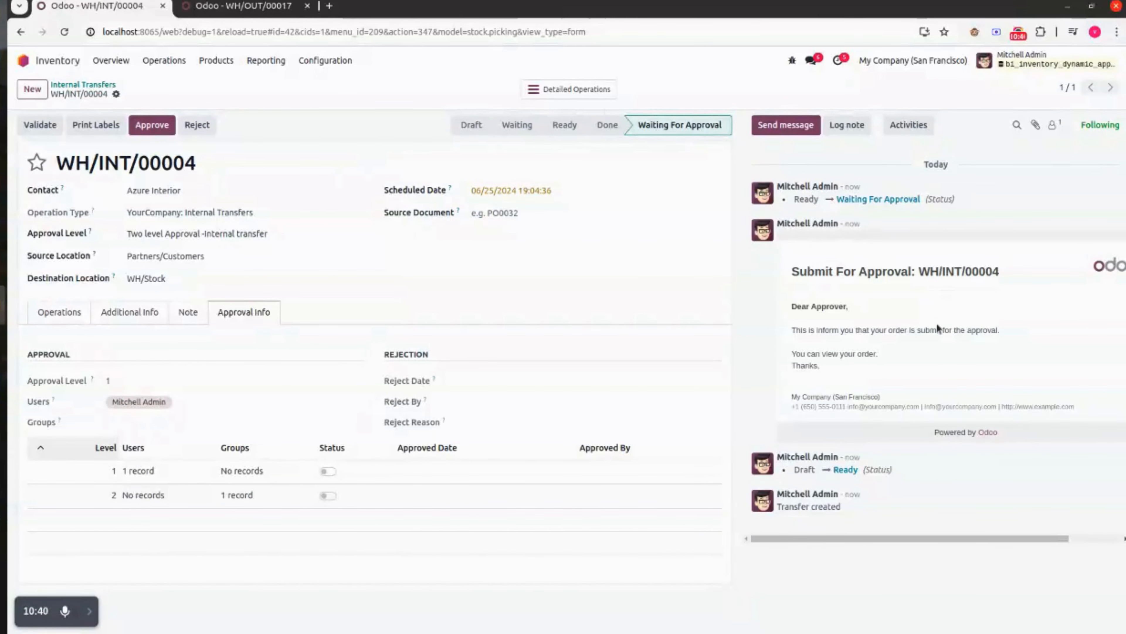
# Reject internal transfer WH/INT/00004 with the rejection reason "scrap product"
pyautogui.click(197, 124)
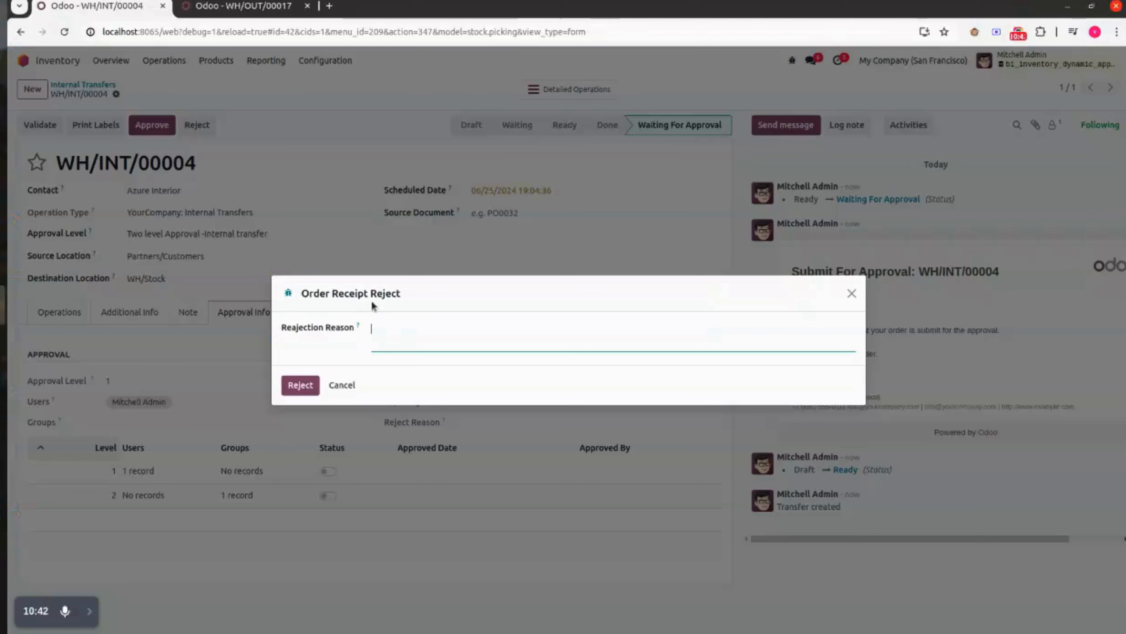
pyautogui.write('Go')
pyautogui.write(' product')
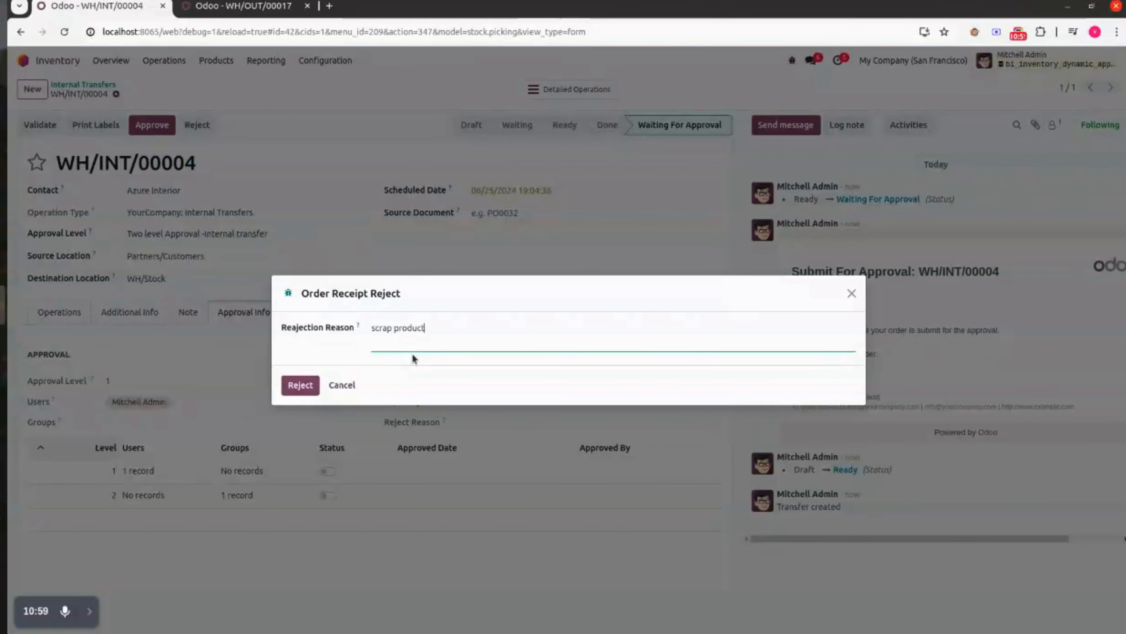
pyautogui.click(300, 385)
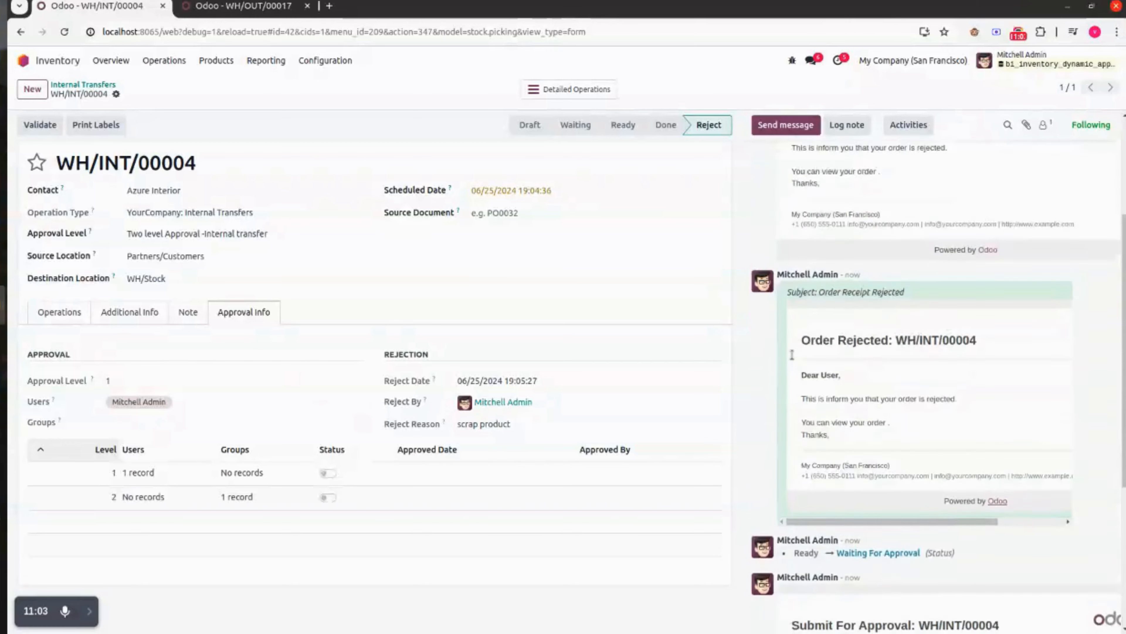
# Review the order rejection messages in the history of WH/INT/00004 and return to the main apps screen
pyautogui.moveTo(802, 441); pyautogui.dragTo(853, 433)
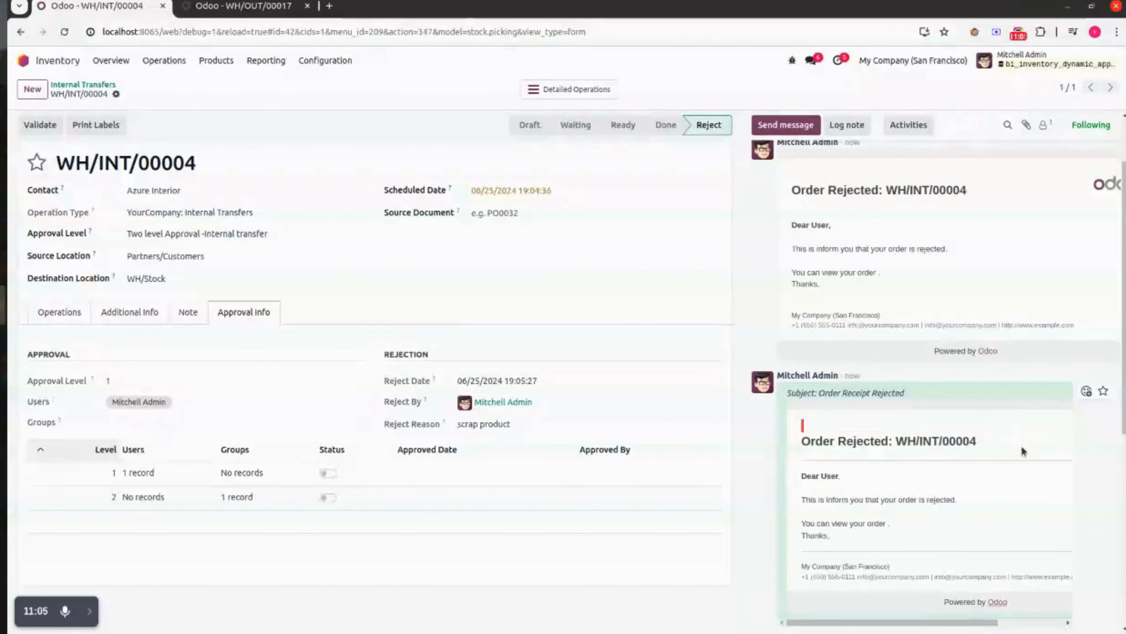
pyautogui.moveTo(982, 444); pyautogui.dragTo(781, 437)
pyautogui.click(880, 437)
pyautogui.click(34, 62)
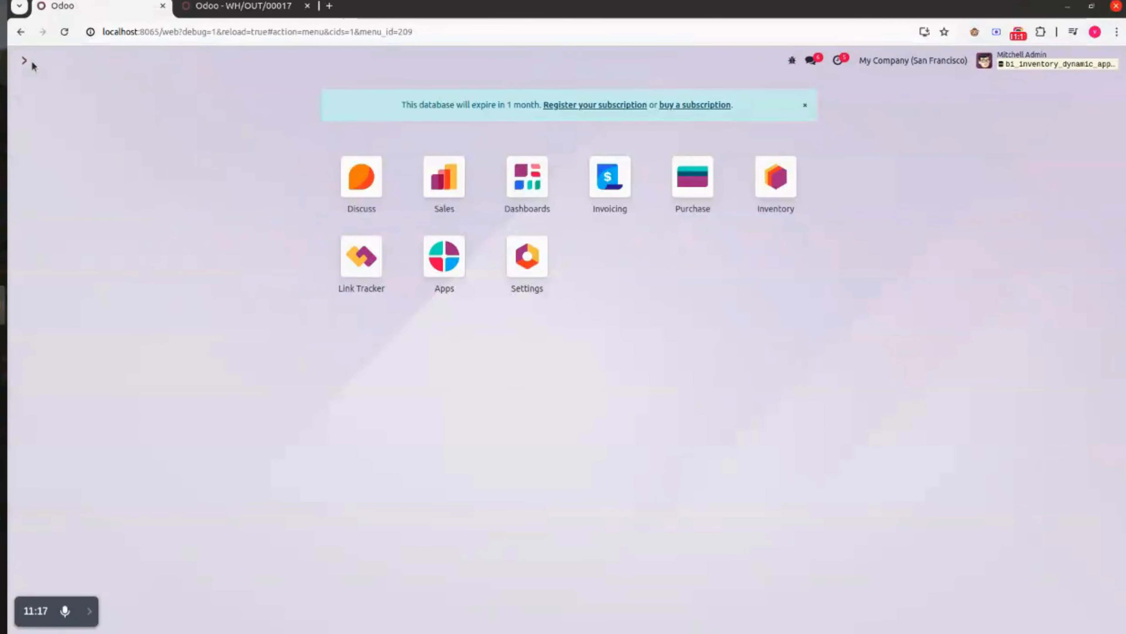